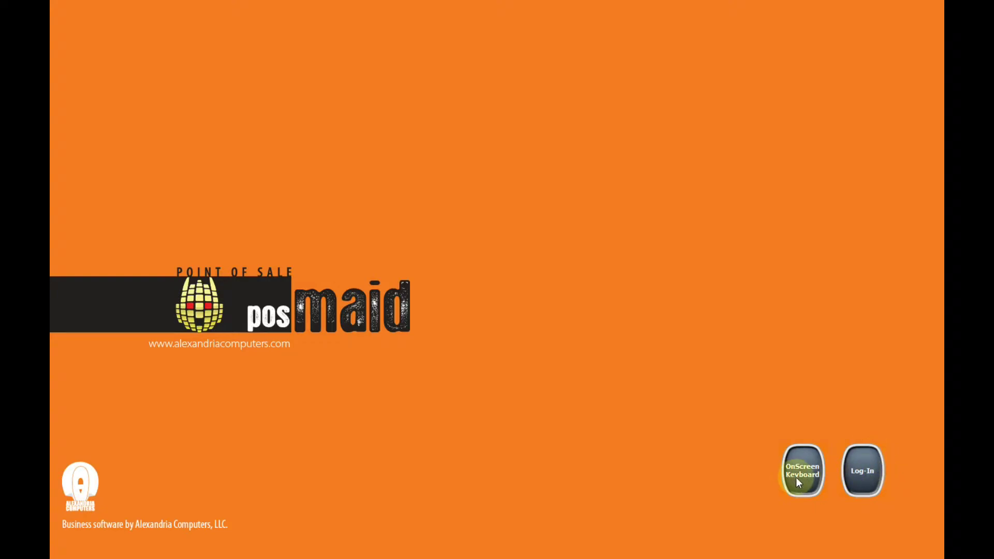
- Log in by entering the manager or employee password
left_click(870, 479)
left_click(409, 288)
double_click(368, 291)
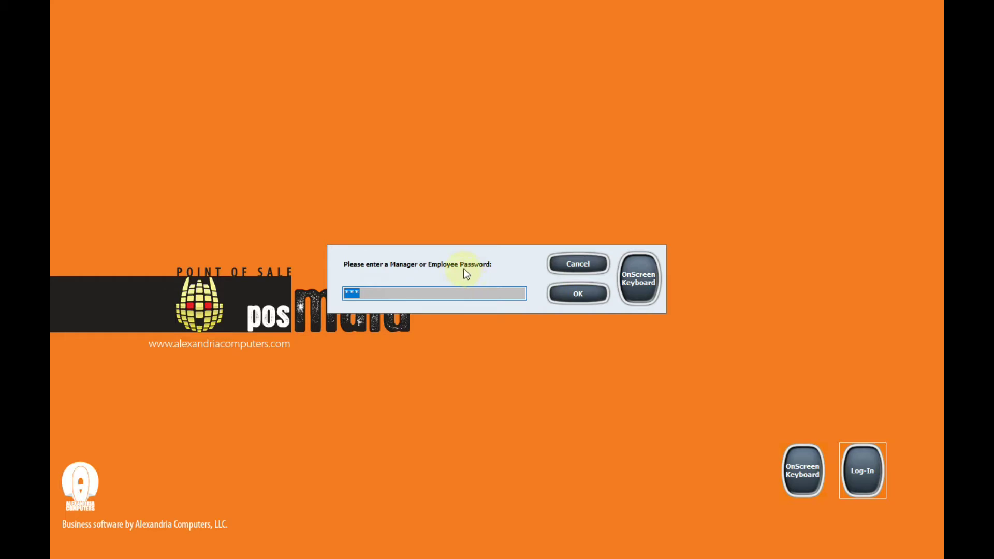
left_click(397, 294)
double_click(410, 295)
left_click(394, 292)
left_click(572, 293)
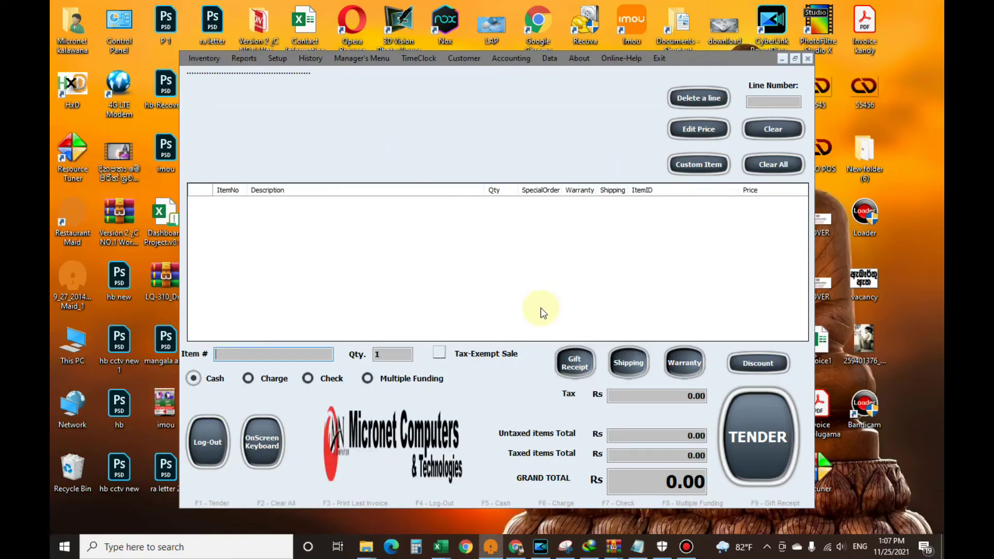
left_click(795, 58)
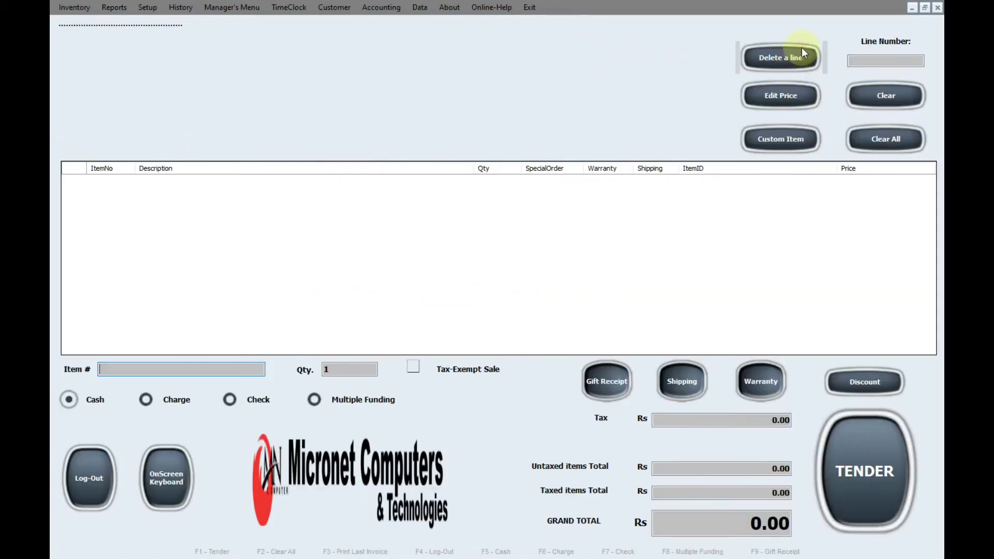
left_click(913, 7)
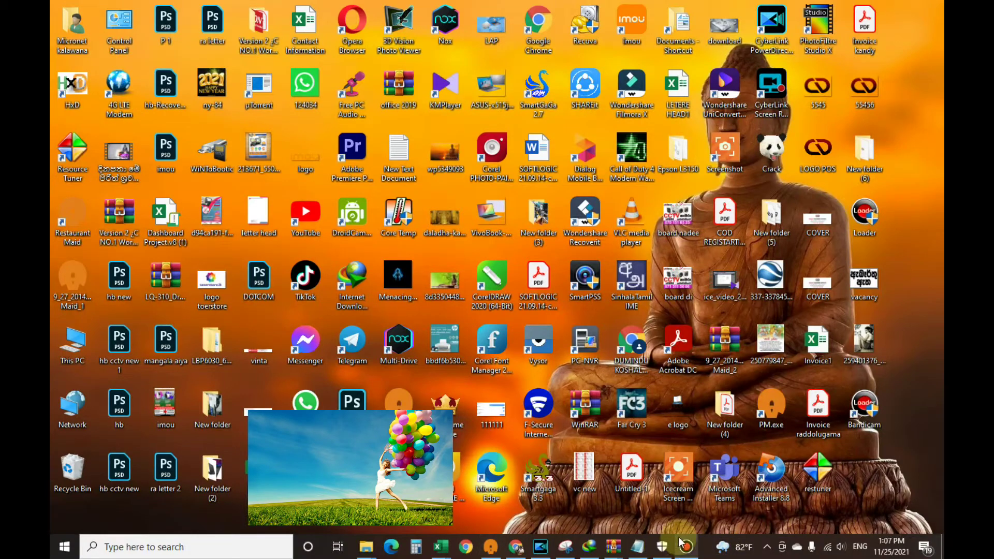
left_click(686, 547)
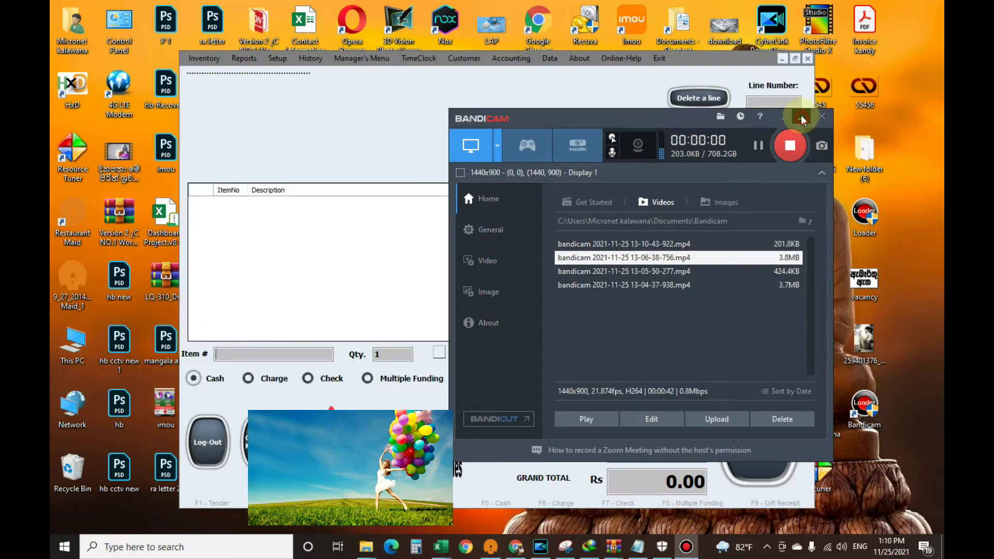
left_click(806, 102)
- Maximize the sales window and open the inventory editing form
left_click(795, 58)
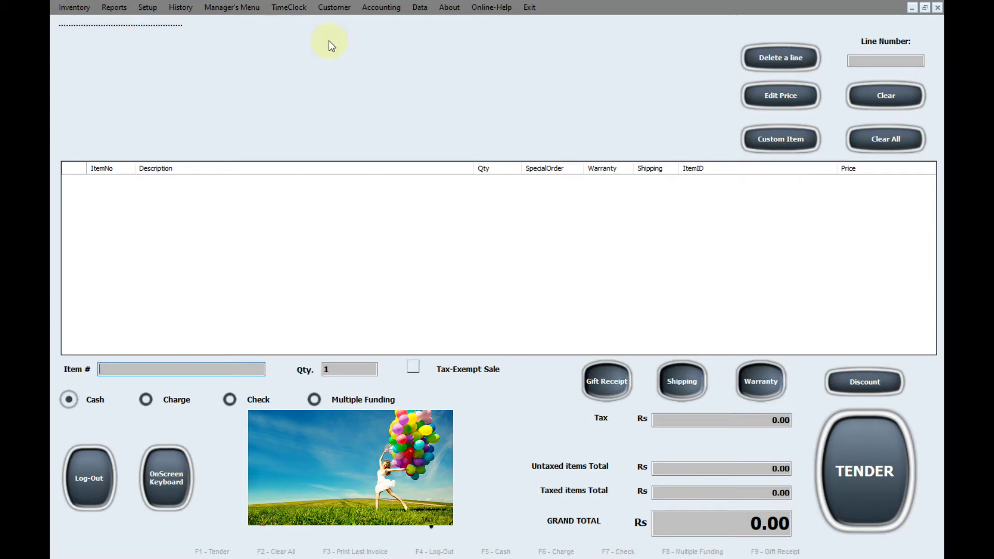
mouse_move(371, 5)
left_click(74, 7)
mouse_move(115, 7)
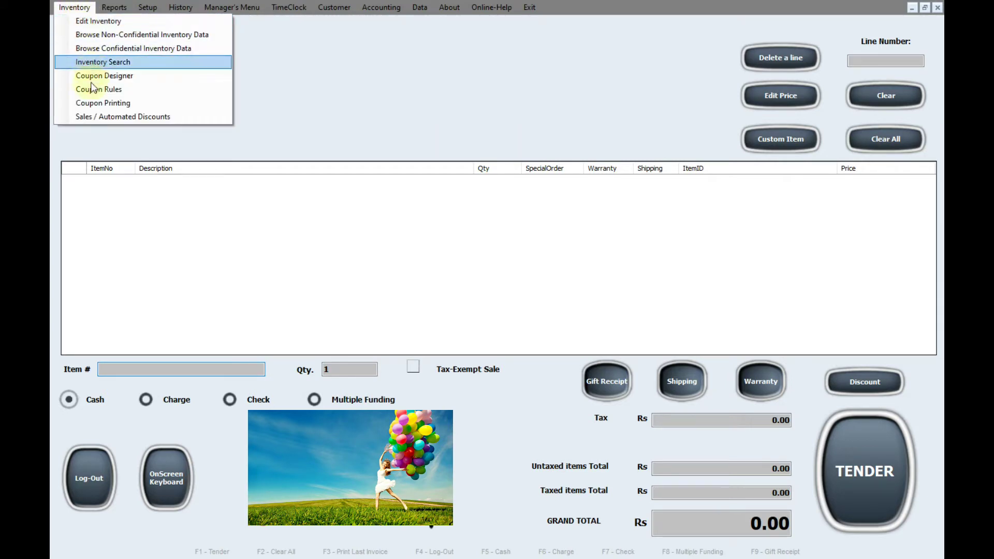
left_click(76, 22)
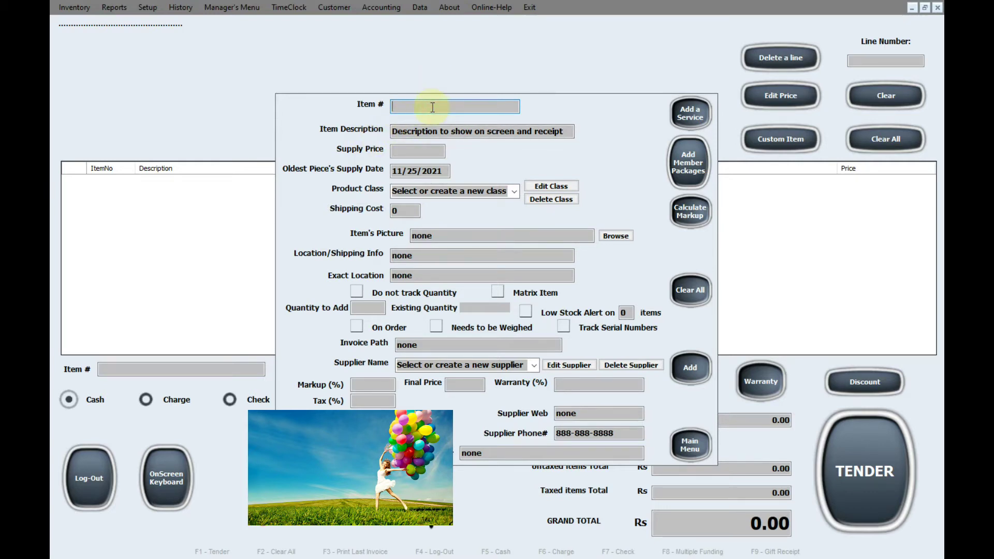
- Enter item number 1250 with the description "Sherlock Holmes - sunaka wiyaruwa"
type("121")
type("50")
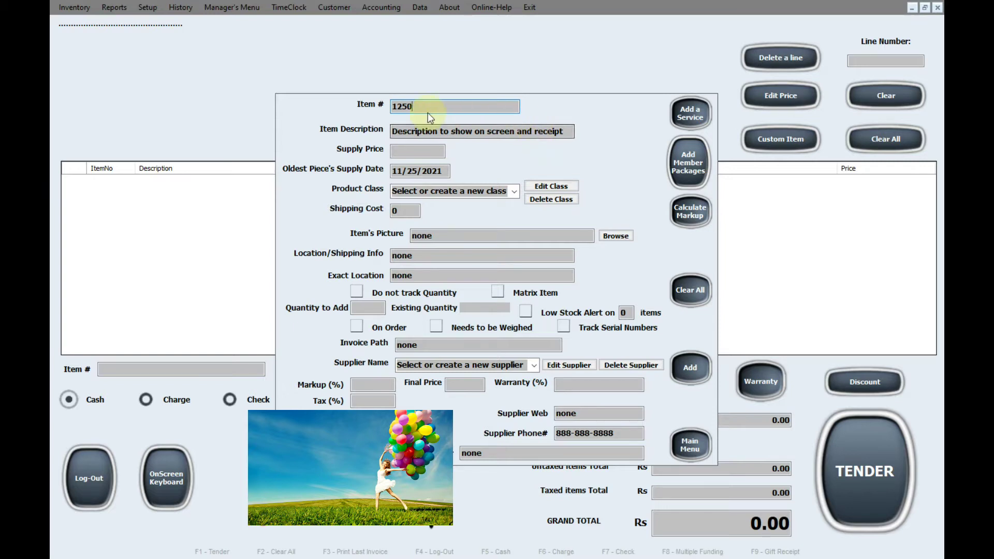
left_click(564, 133)
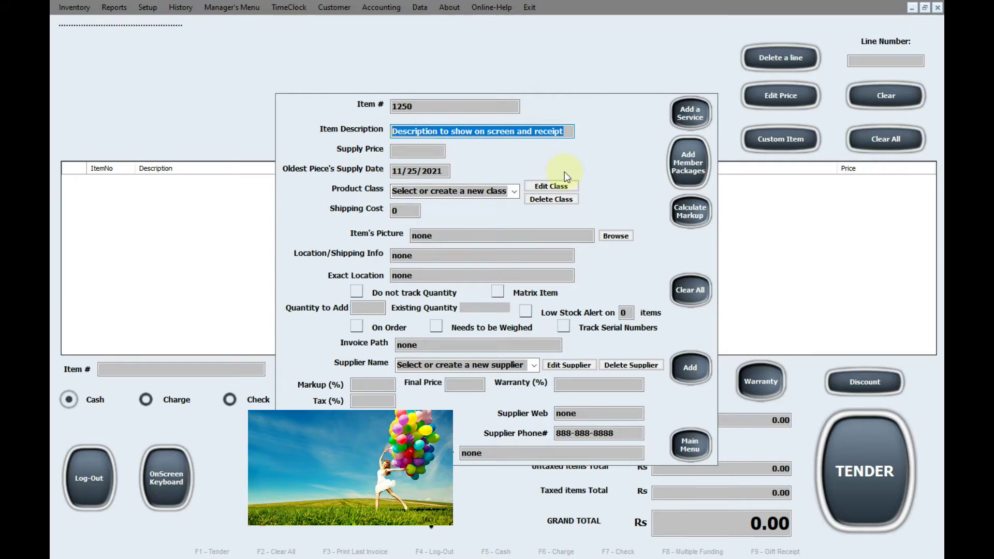
type("Sher")
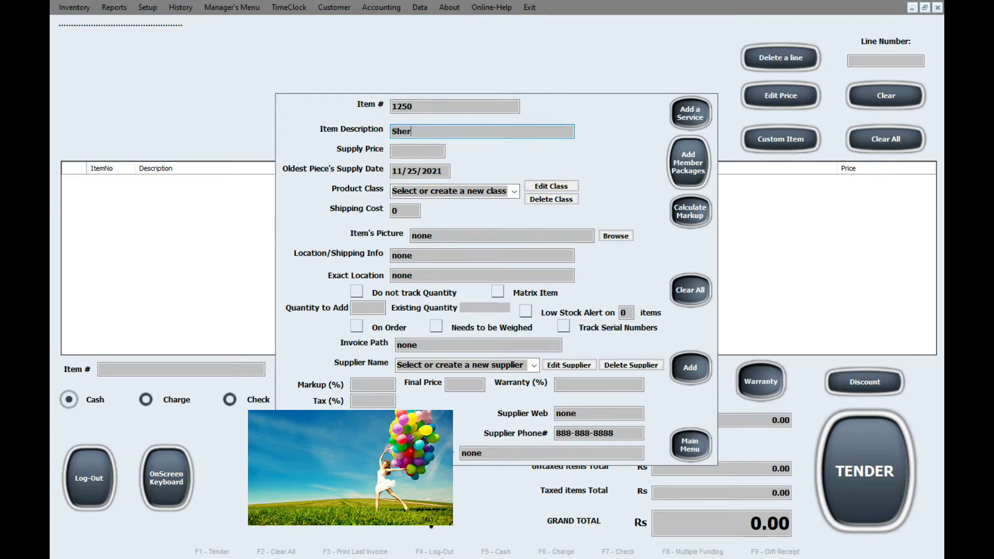
type("lock Holmes -")
type("sunaka wiyaruwa")
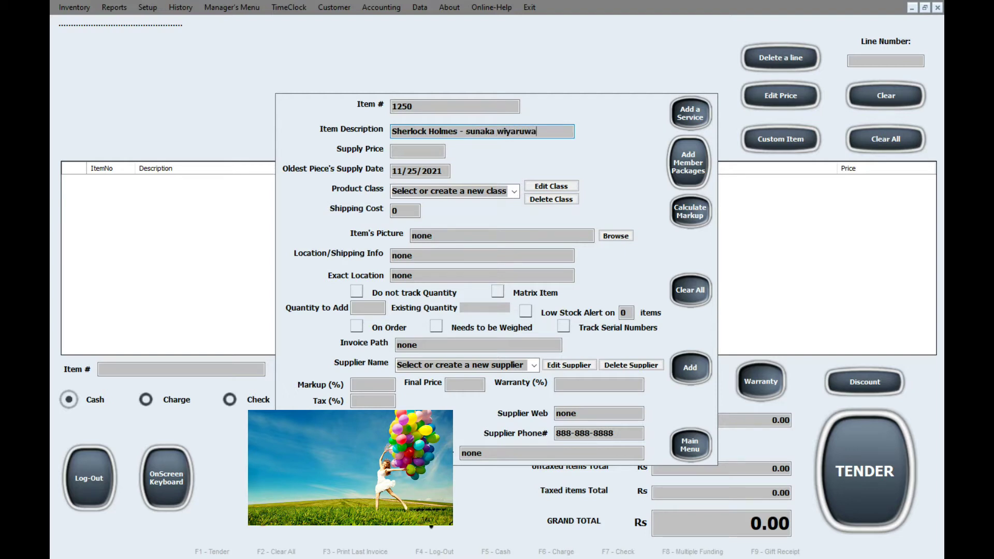
- Set the item's supply price to 250 and create the product class "Pariwarthna" for it
left_click(416, 146)
left_click(418, 151)
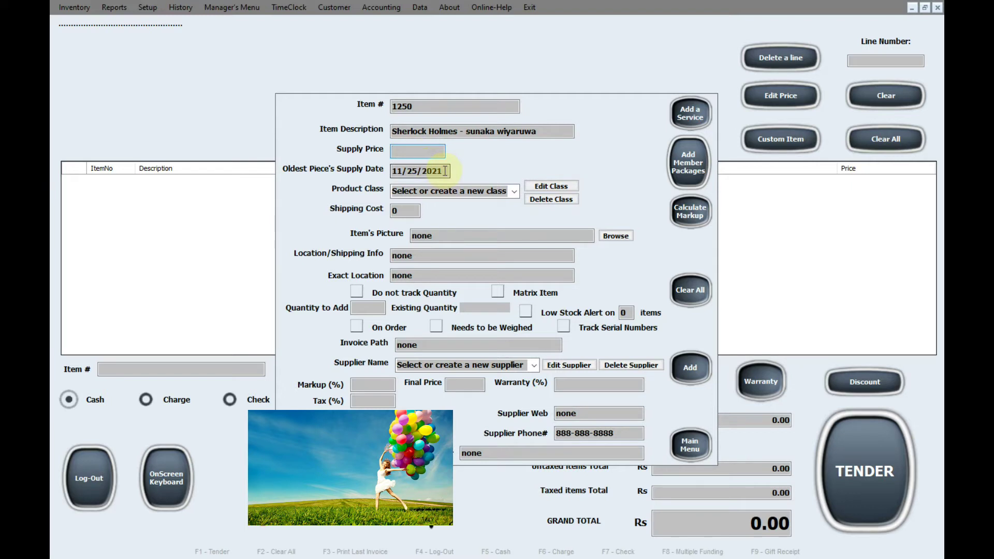
type("250")
left_click(452, 190)
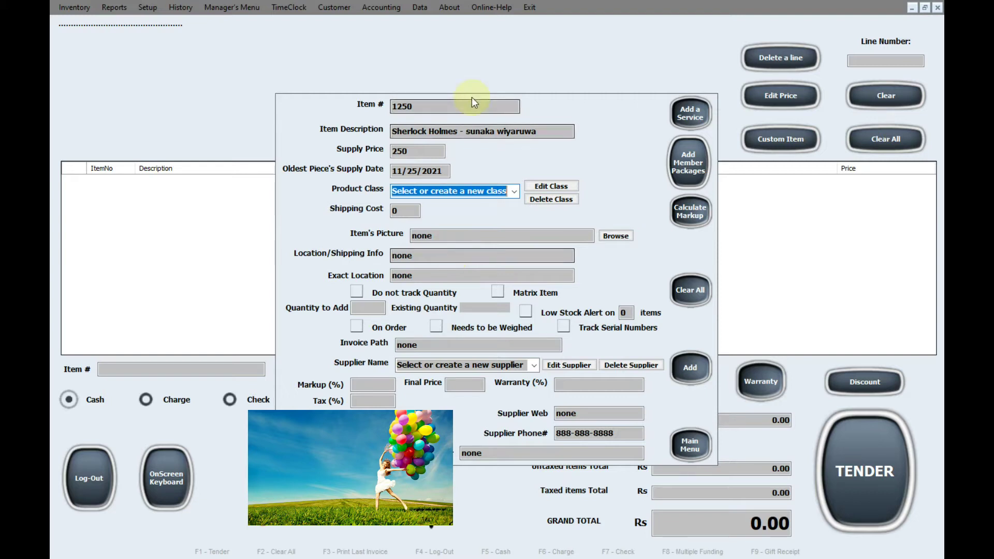
key("End")
key("Left")
key("shift+Home")
key("shift+Right")
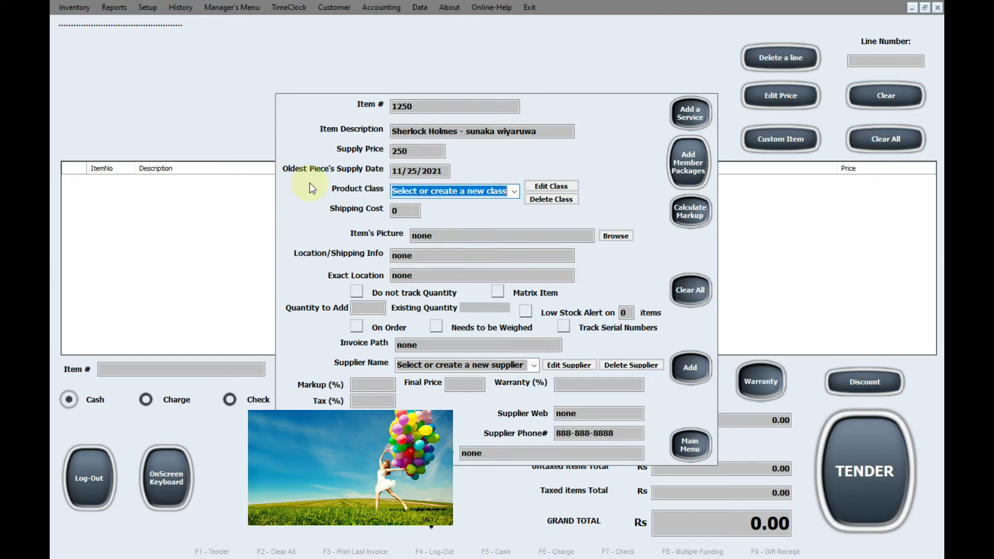
type("Pari")
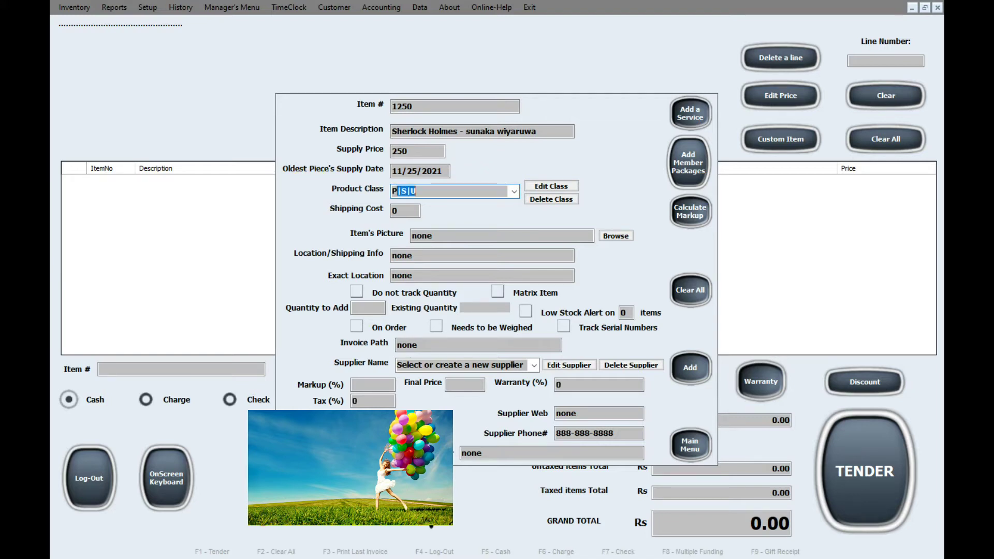
type("warthna")
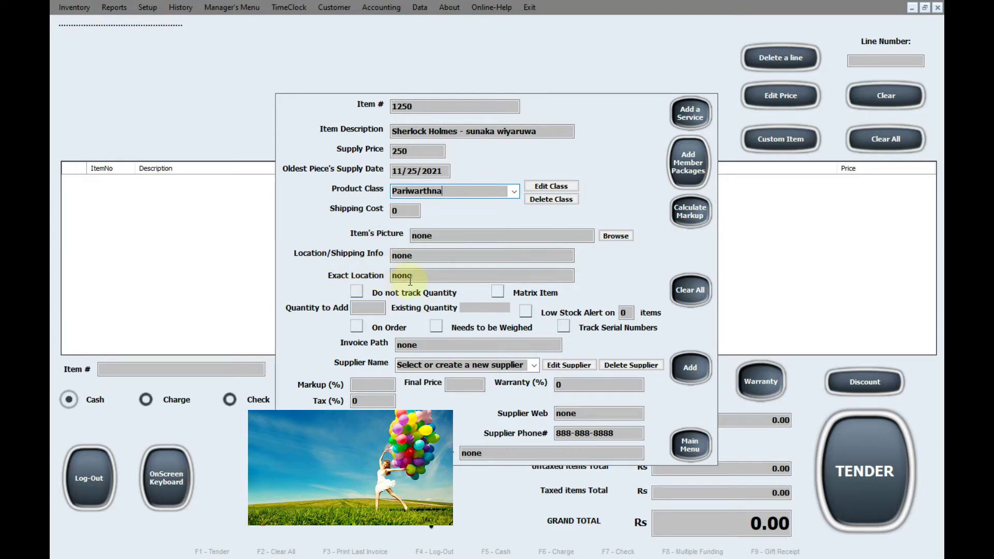
- Set the quantity to add to 10 and the low stock alert threshold to 2 items
left_click(378, 310)
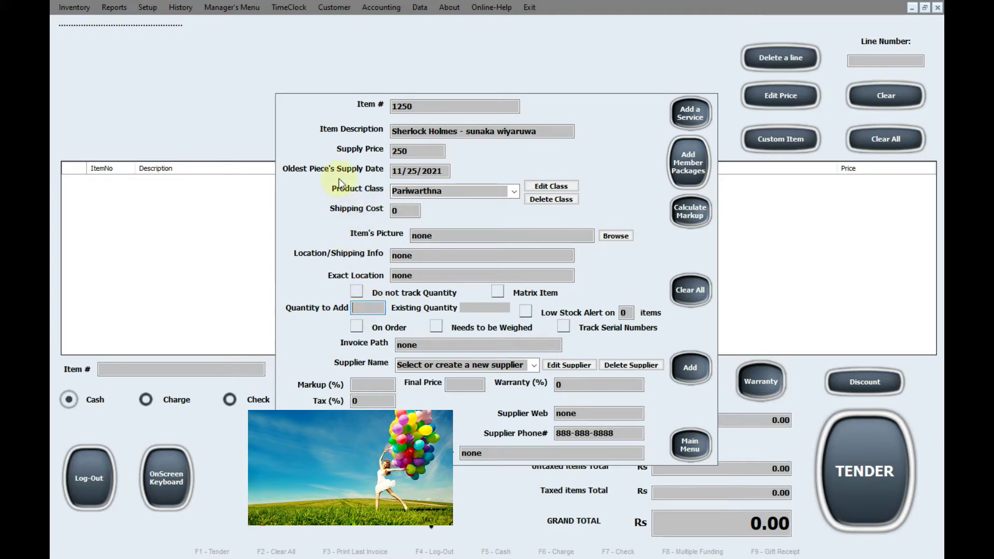
type("10")
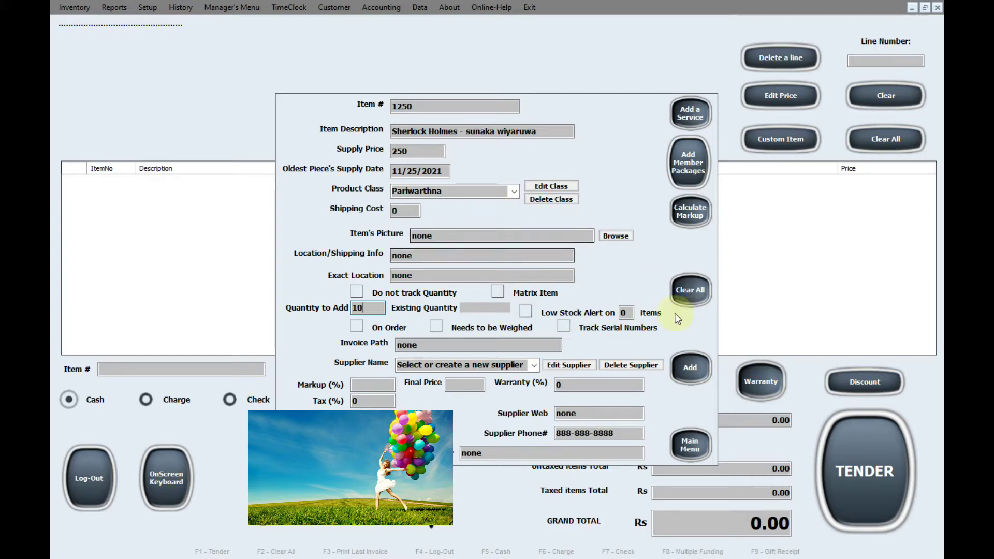
left_click(627, 313)
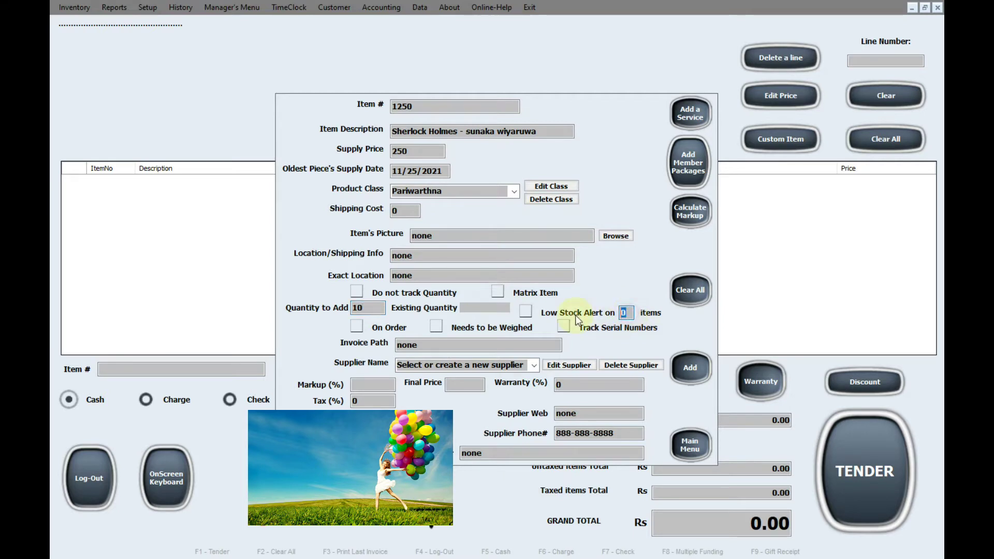
type("2")
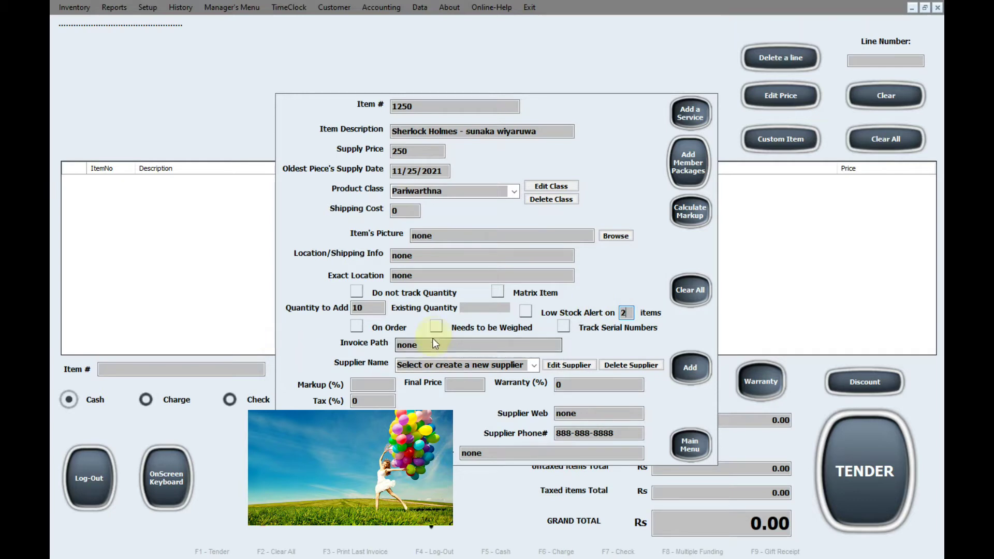
- Enter "Sarasavi books" as the item's new supplier
left_click(426, 369)
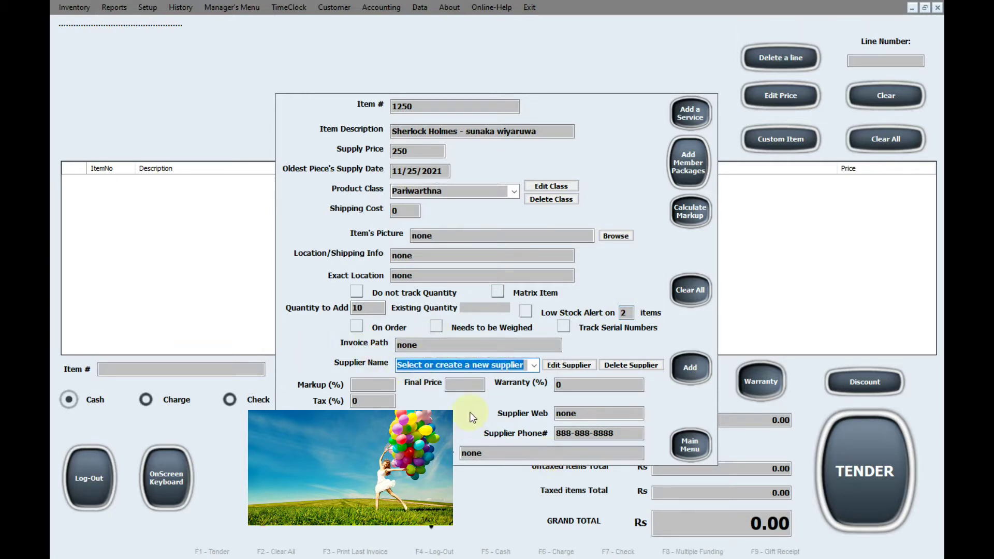
type("Sara")
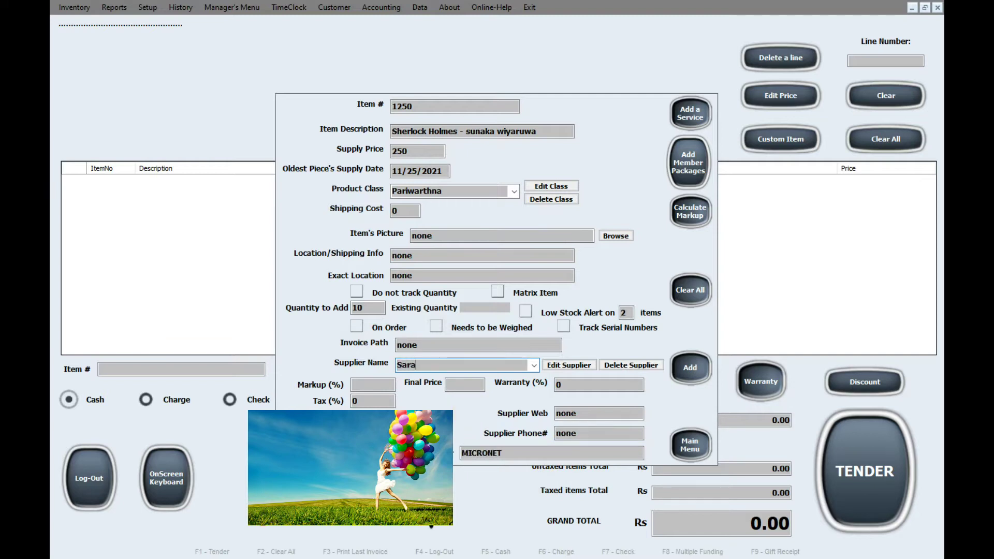
type("savi books")
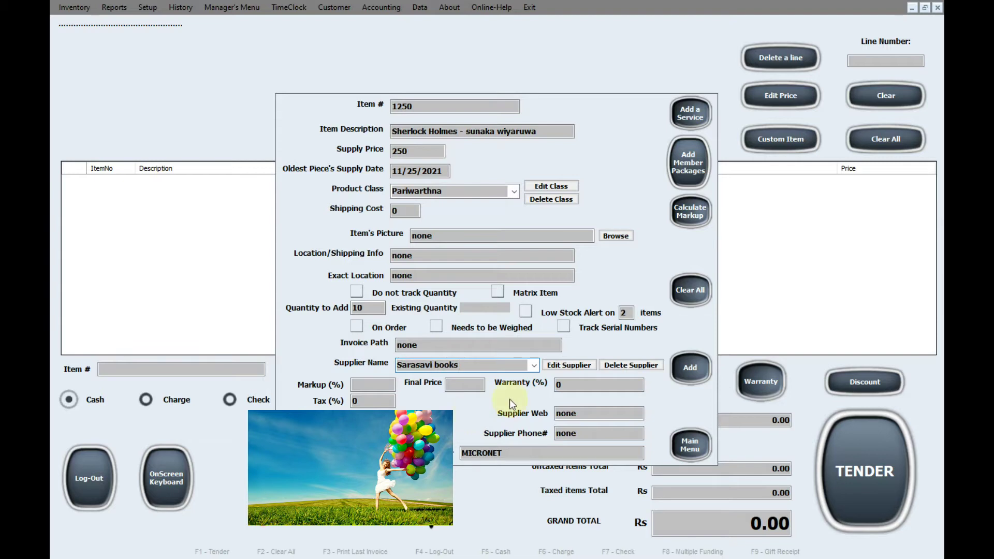
- Set the item's markup to 20 % so the final price is calculated from it
left_click(392, 384)
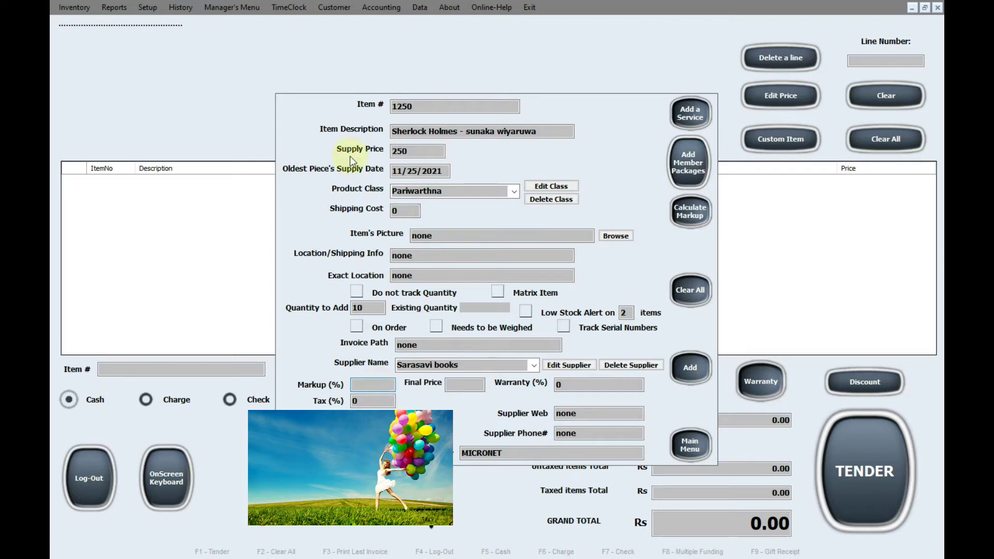
type("20")
left_click(463, 384)
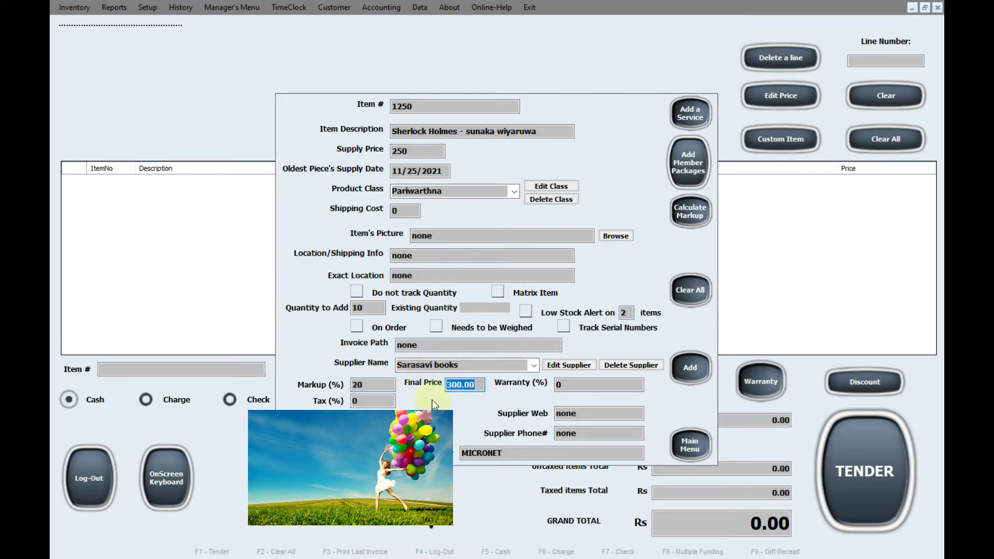
- Clear the markup percentage and set the item's final price to 350 instead
double_click(373, 385)
key("BackSpace")
key("Tab")
type("350")
left_click(377, 401)
key("shift+Tab")
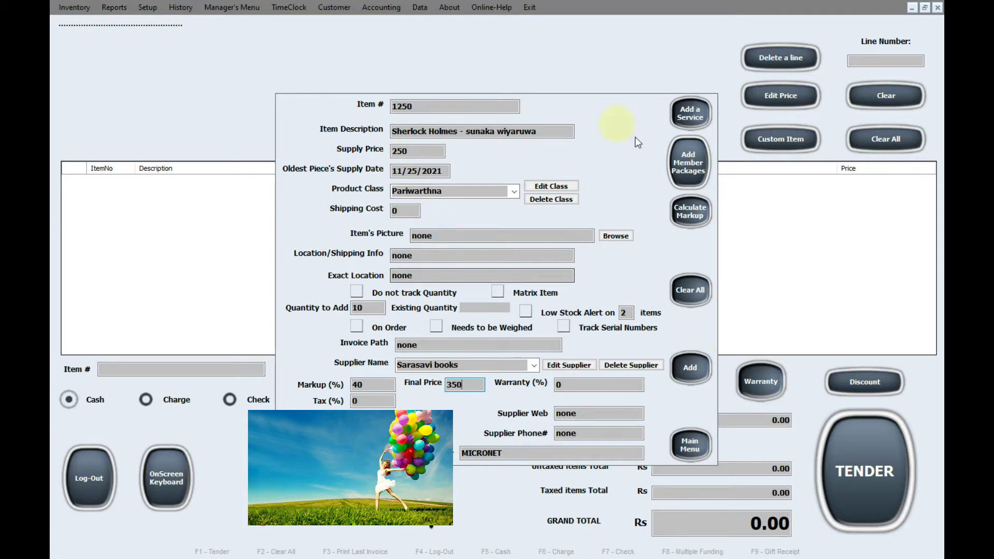
- Add the completed item to the inventory database and confirm the addition
left_click(683, 376)
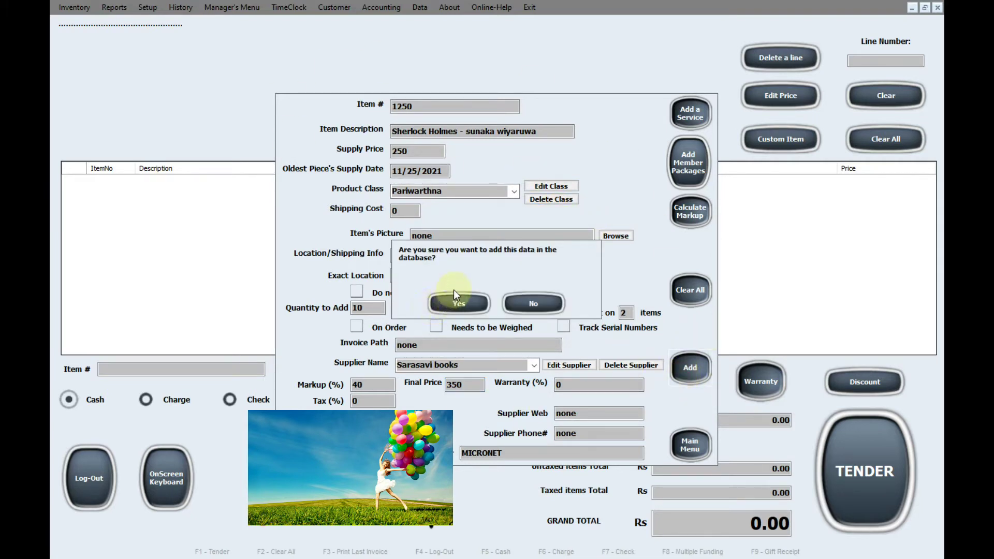
left_click(453, 309)
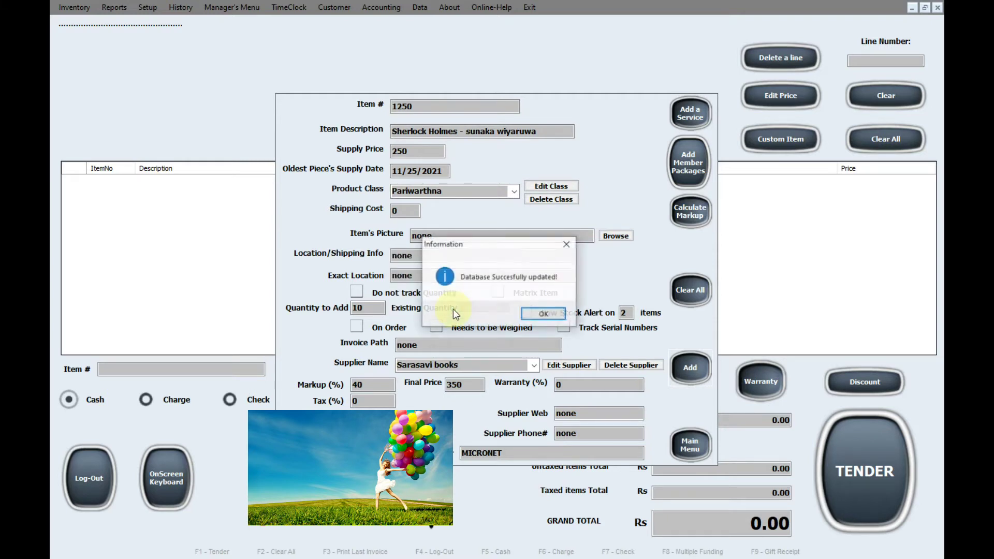
left_click(545, 312)
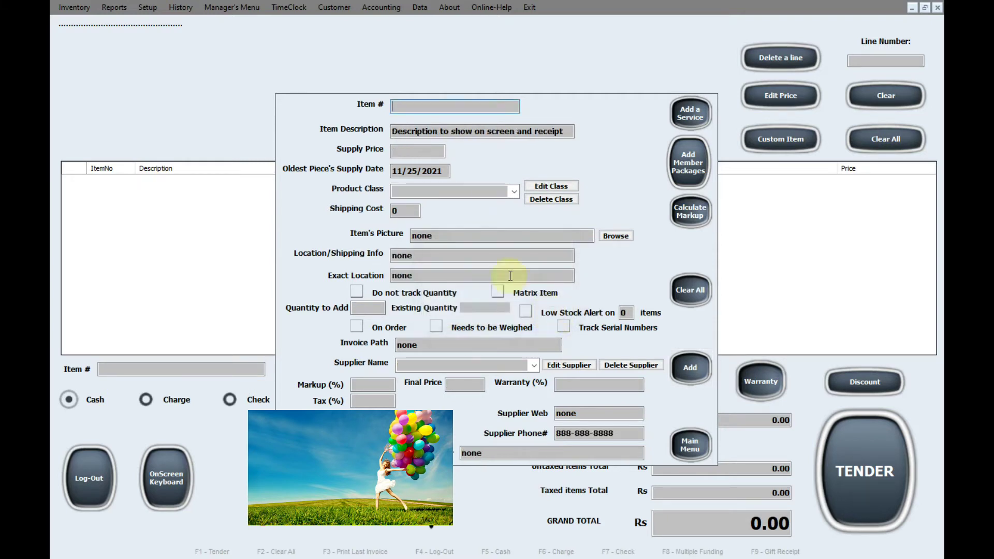
- Close the blank item form, reopen the inventory editor and load item 1250
left_click(164, 79)
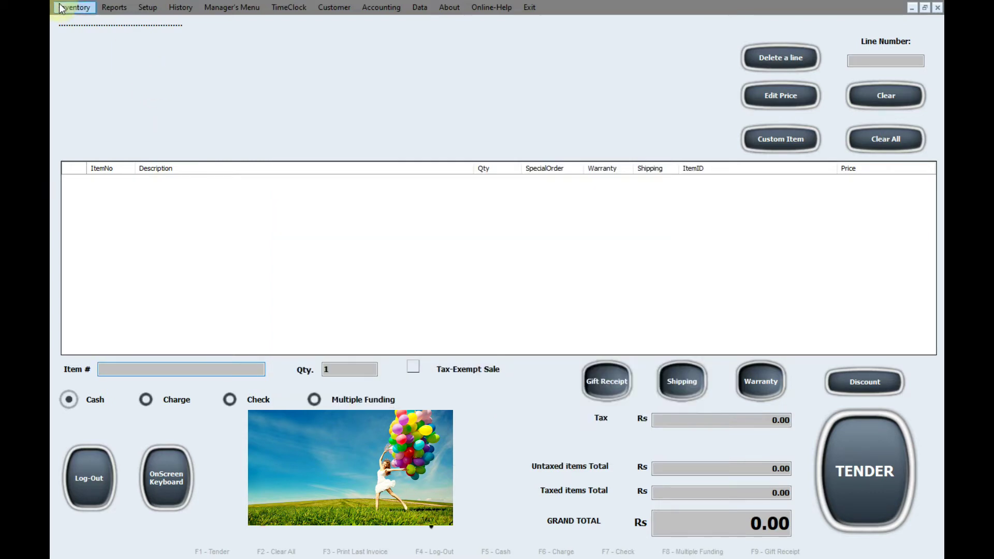
left_click(99, 29)
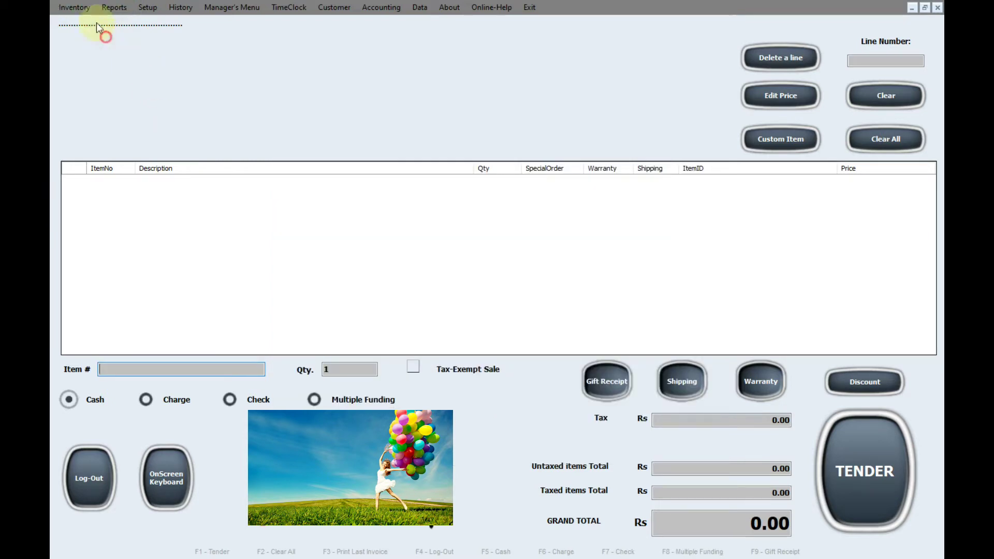
left_click(74, 7)
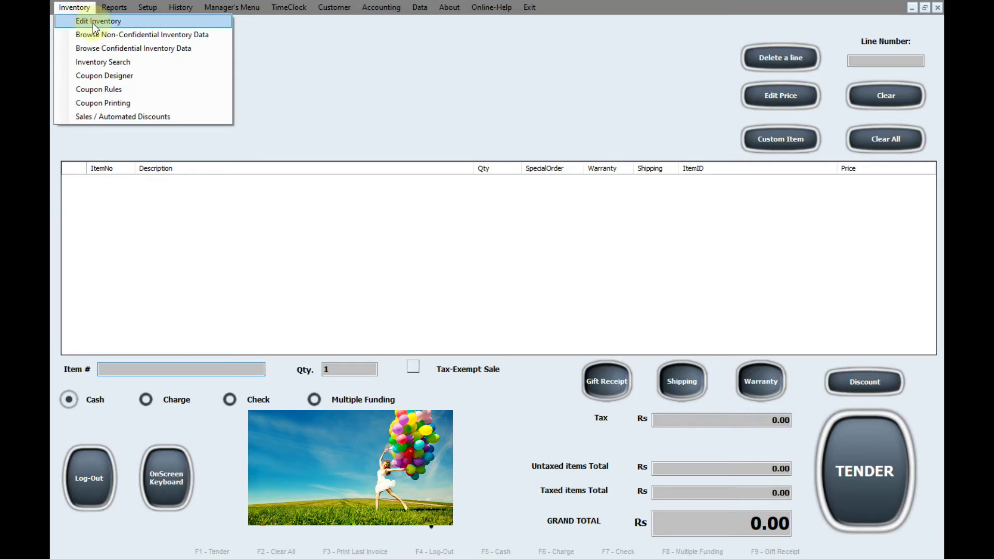
left_click(93, 21)
type("1250")
key("Return")
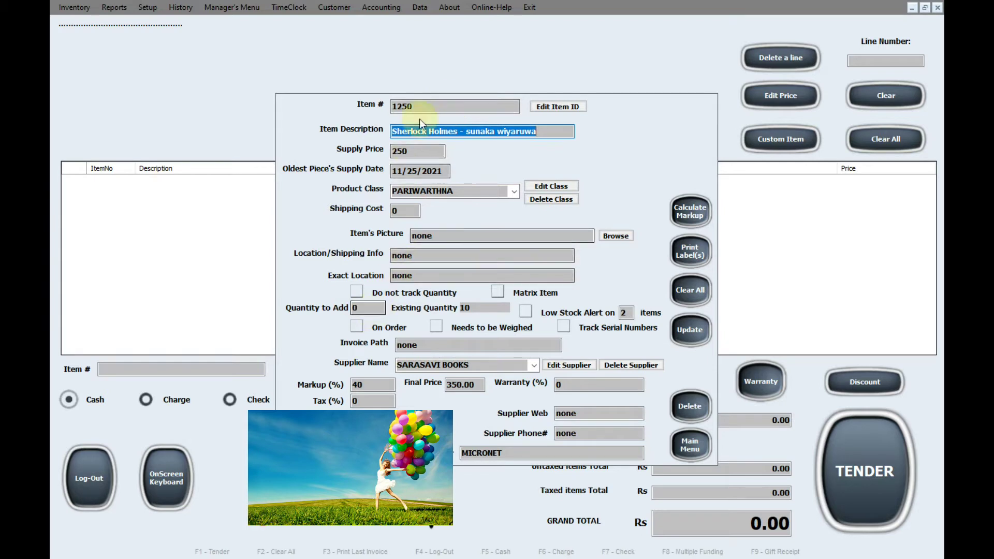
- Add 5 units to the stock quantity of item 1250, update it in the database and confirm the update
left_click(357, 307)
type("5")
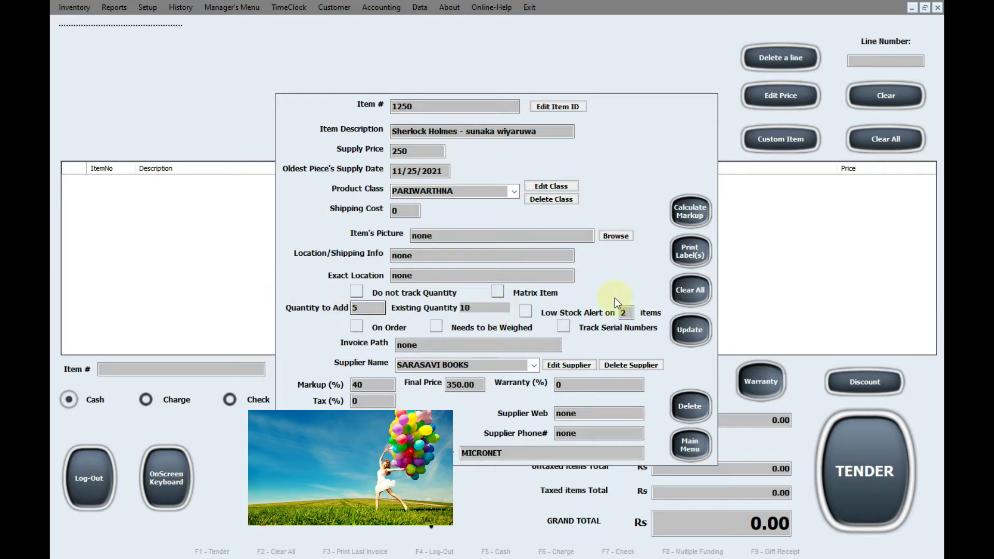
left_click(688, 336)
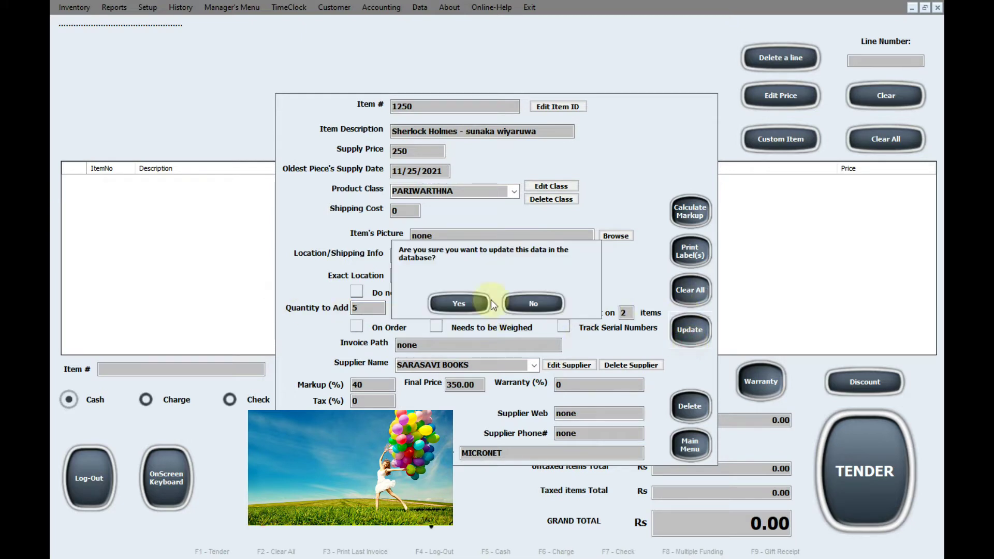
left_click(466, 305)
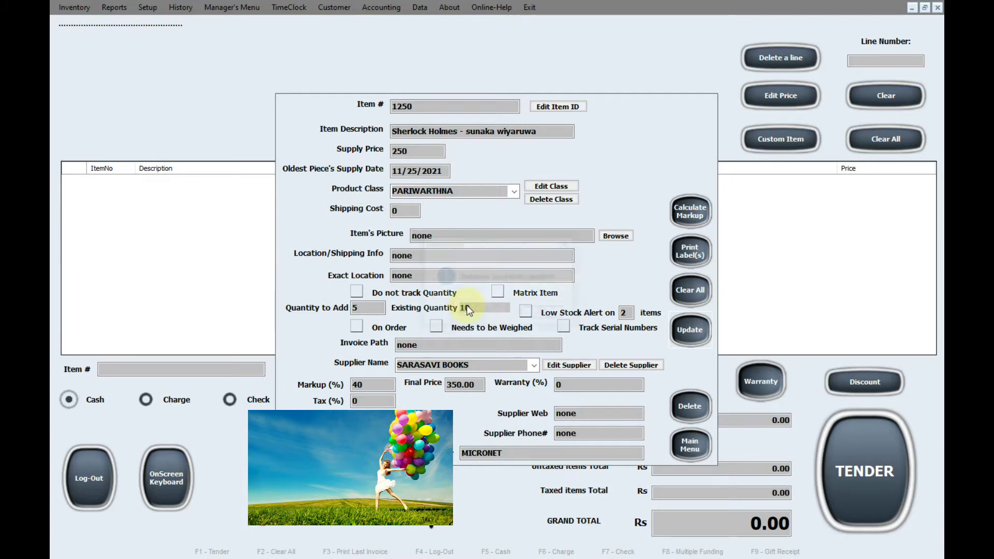
left_click(541, 314)
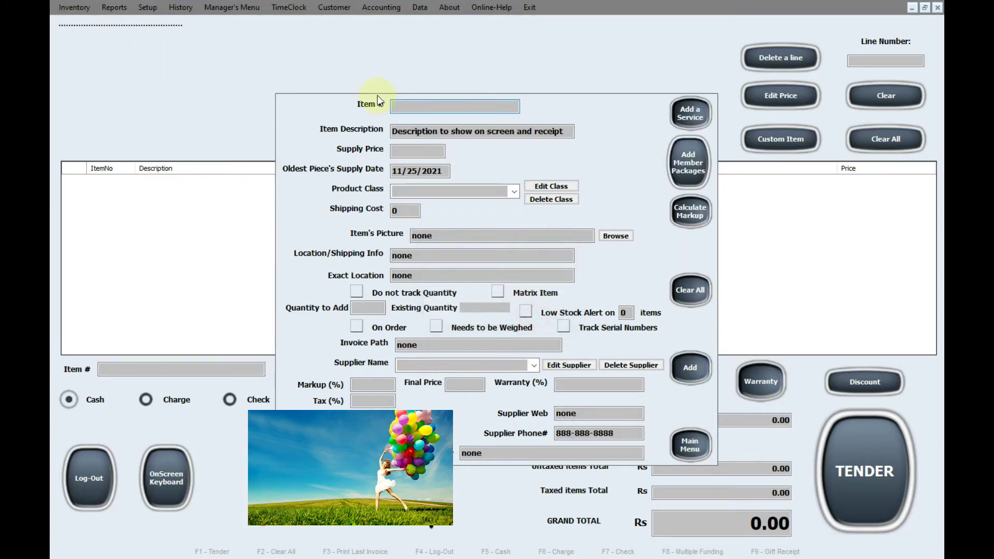
- Reload item 1250 to check its existing quantity, and close the inventory editor
type("1250")
key("Return")
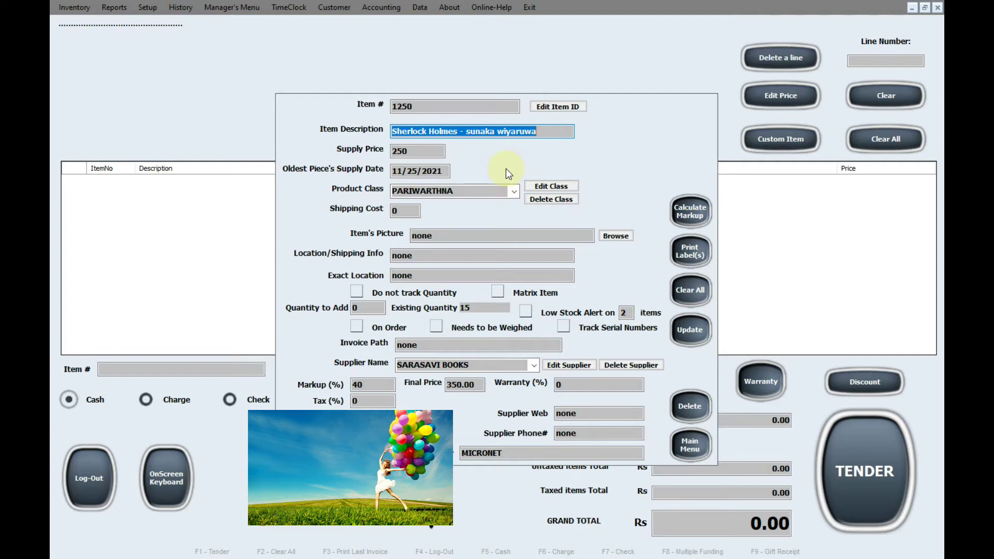
left_click(687, 445)
- Run the Close Register / General Report for register 1, covering the whole day of 11/25/2021
left_click(86, 6)
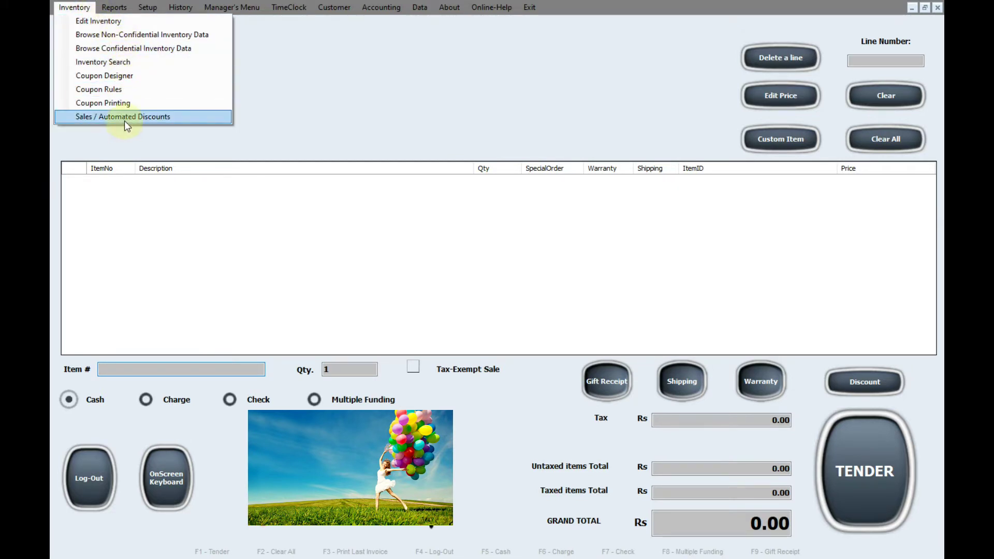
left_click(107, 9)
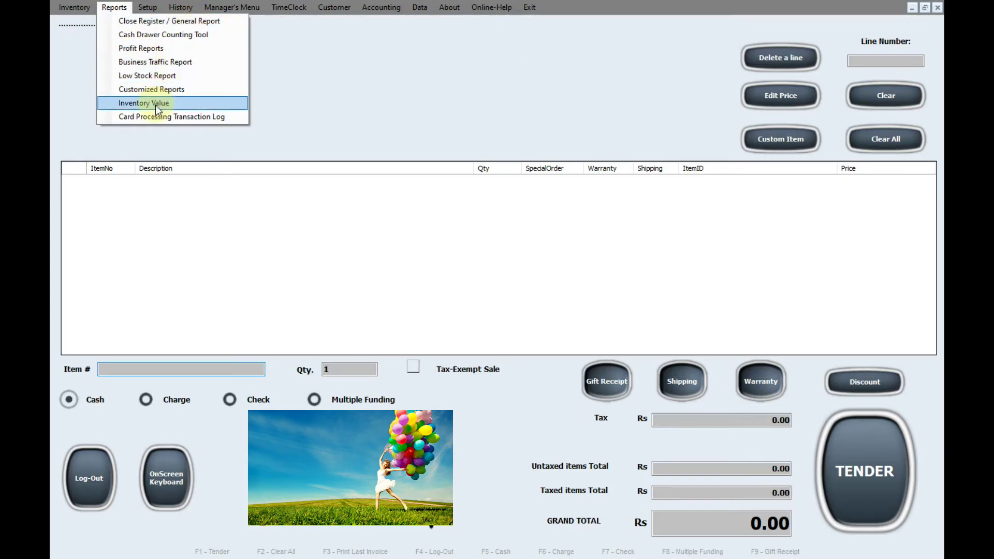
left_click(167, 23)
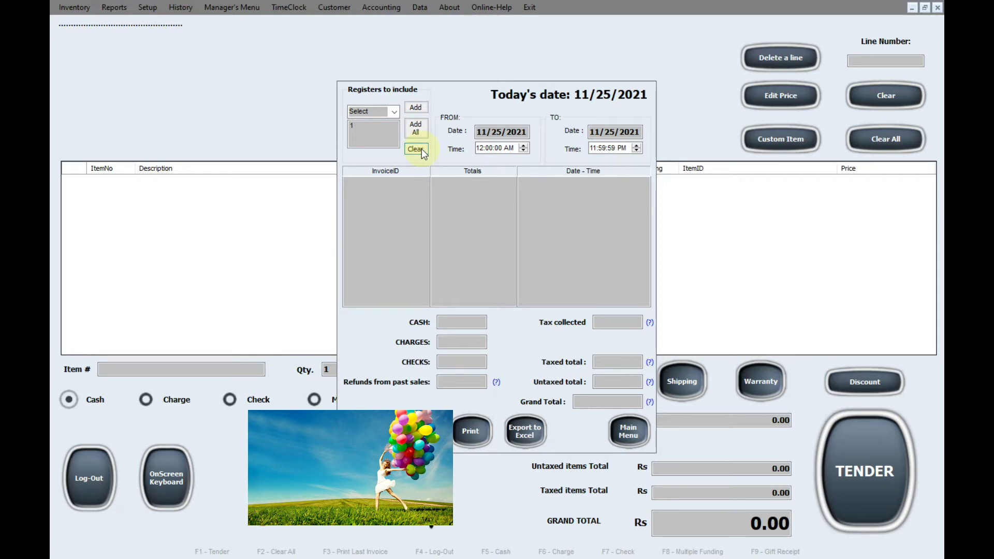
left_click(502, 132)
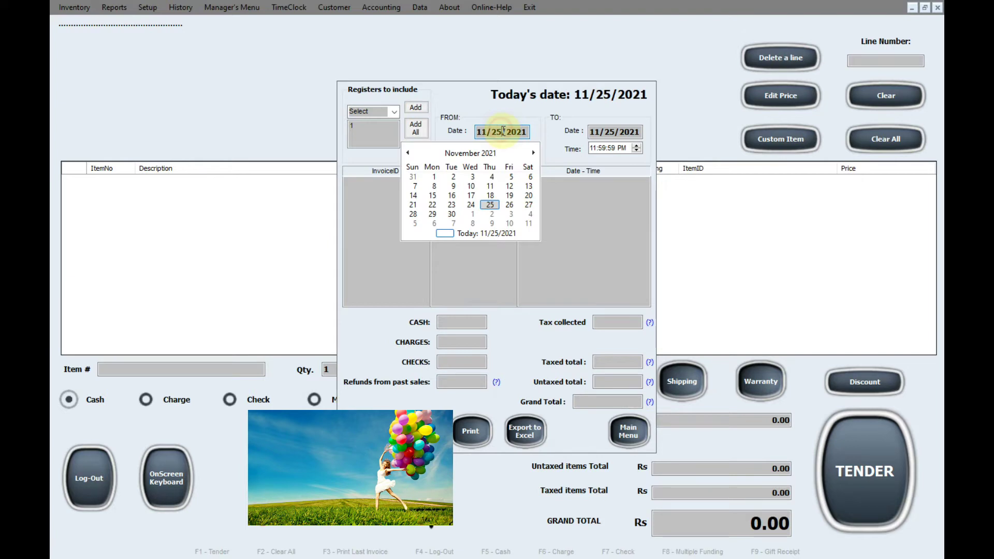
left_click(618, 133)
left_click(503, 128)
left_click(518, 130)
left_click(556, 279)
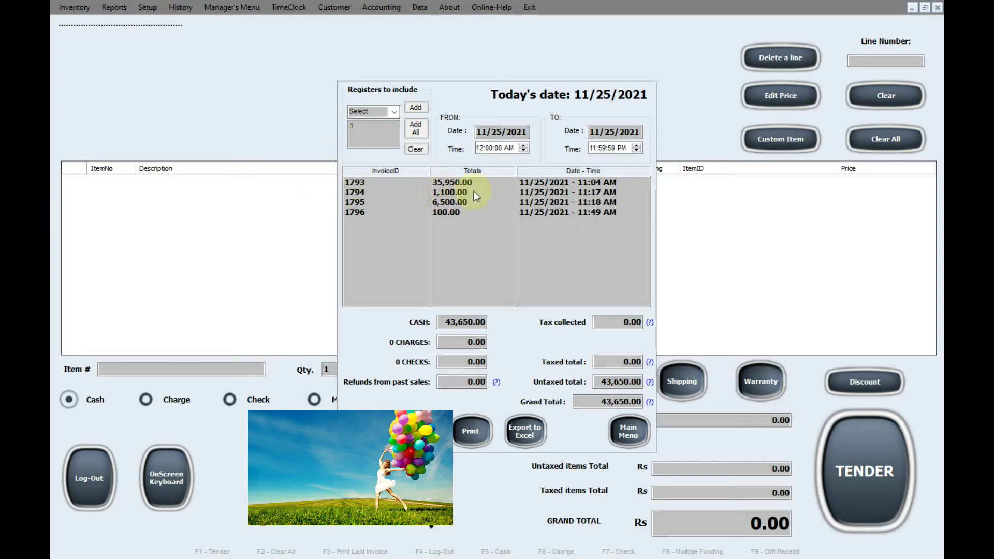
- Review the cash, charges and checks totals of the general report, and return to the main sales screen
left_click_drag(444, 322, 510, 324)
left_click_drag(450, 342, 515, 341)
left_click_drag(466, 362, 518, 361)
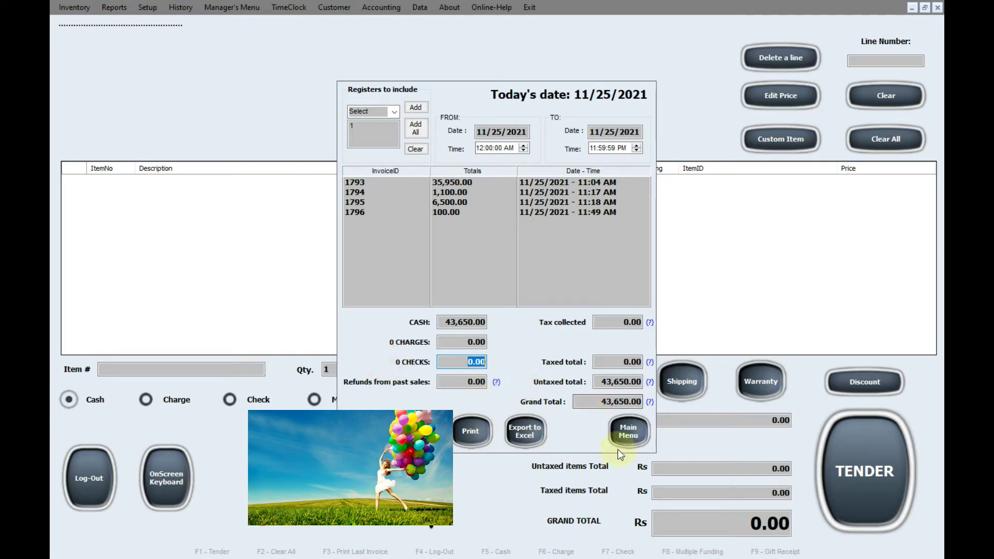
left_click(629, 435)
- View the Cash Drawer Counting Tool with its coin and bill denominations, and close it without entering amounts
left_click(114, 7)
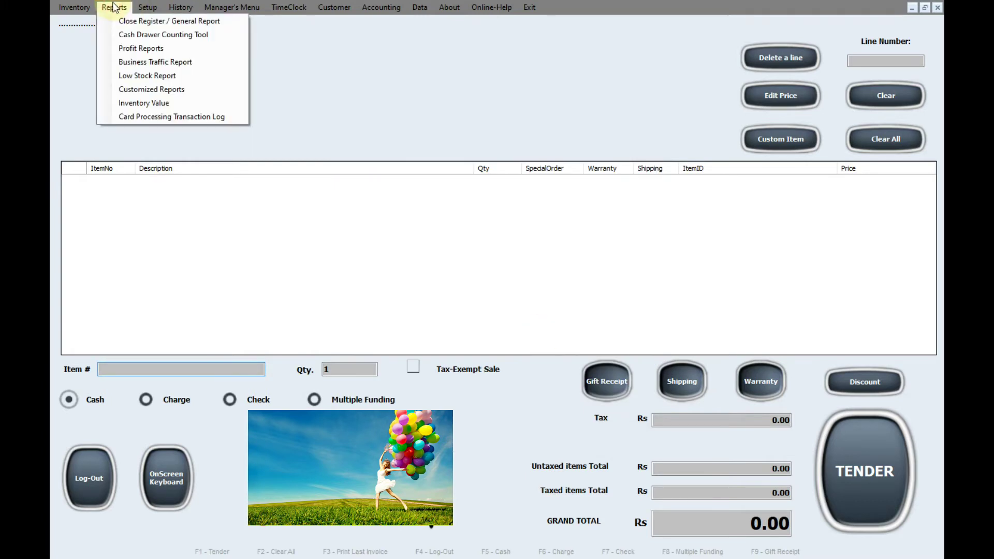
left_click(127, 35)
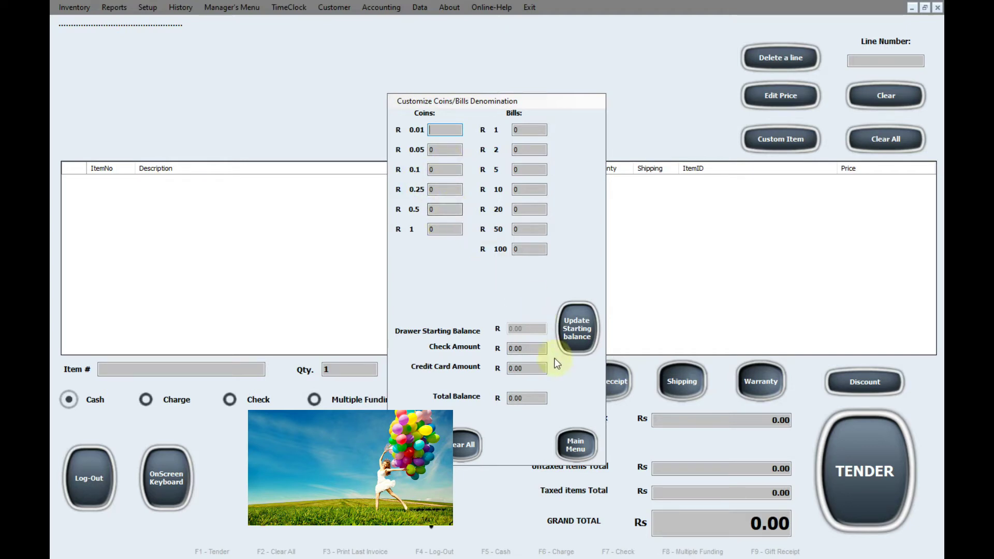
left_click(573, 448)
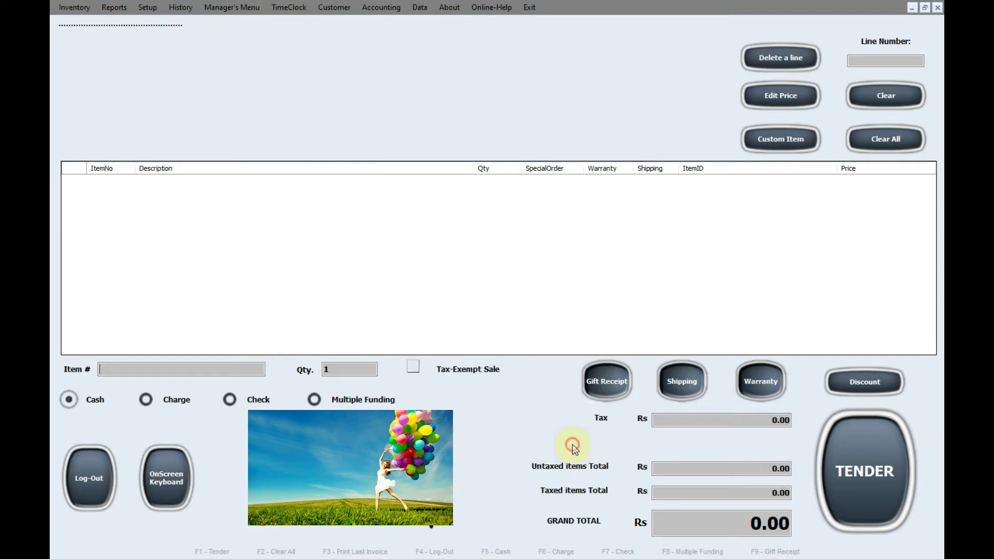
- Open the profit report and calculate it with both the From and To dates at 11/25/2021
left_click(113, 10)
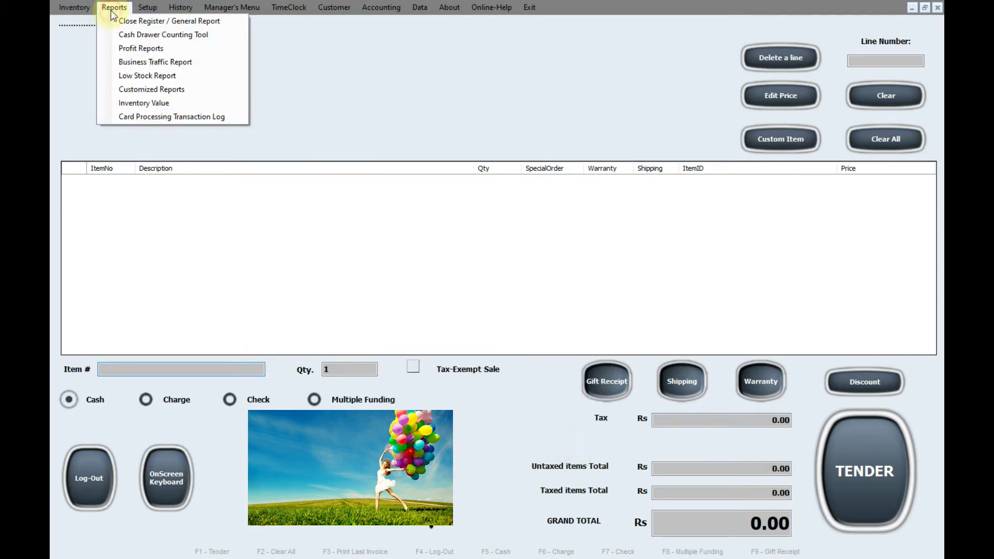
left_click(142, 49)
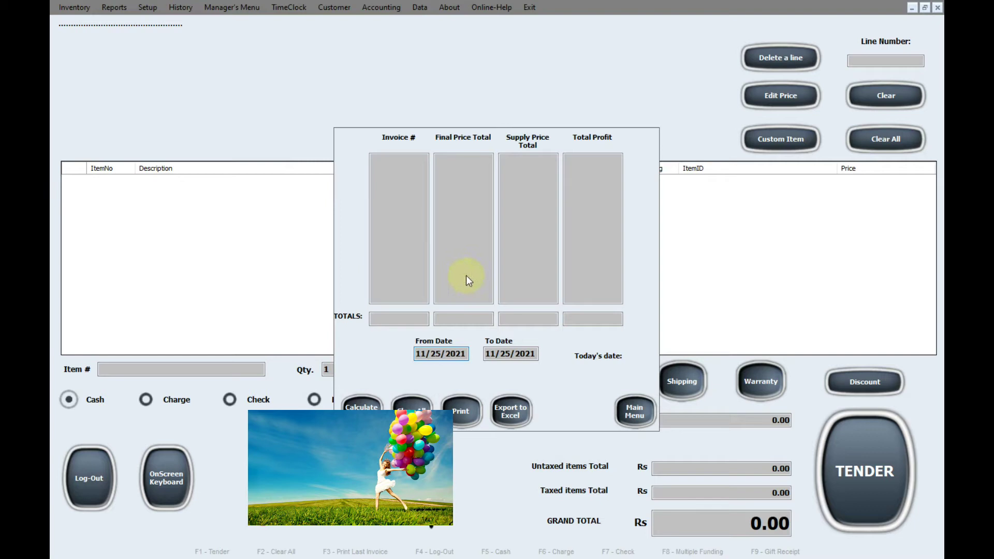
left_click(449, 353)
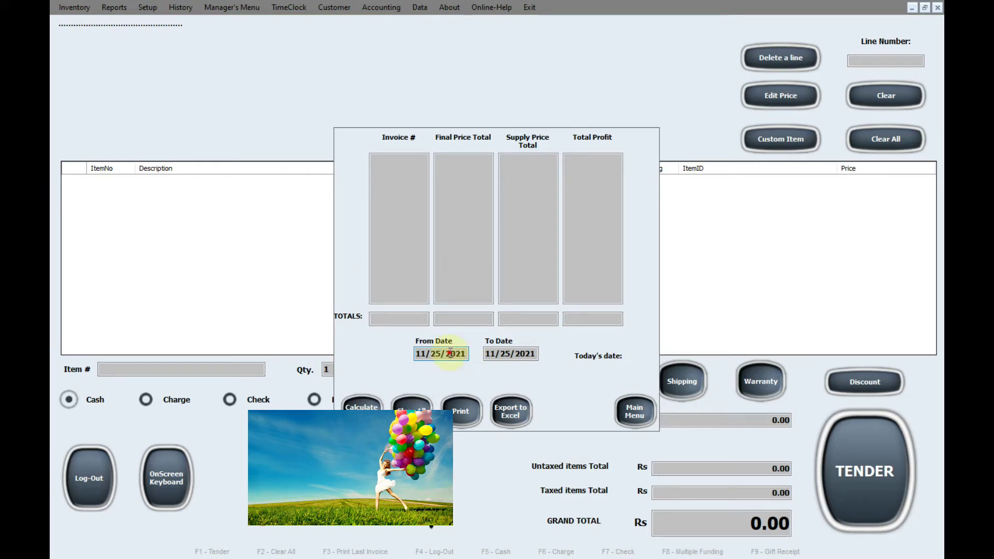
left_click(511, 354)
left_click(443, 353)
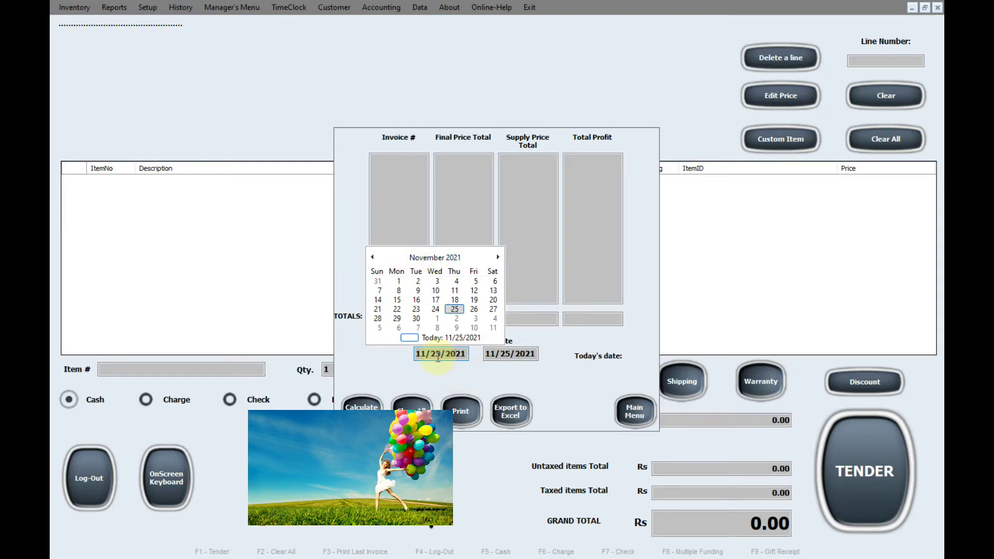
left_click(497, 354)
left_click(497, 353)
left_click(497, 353)
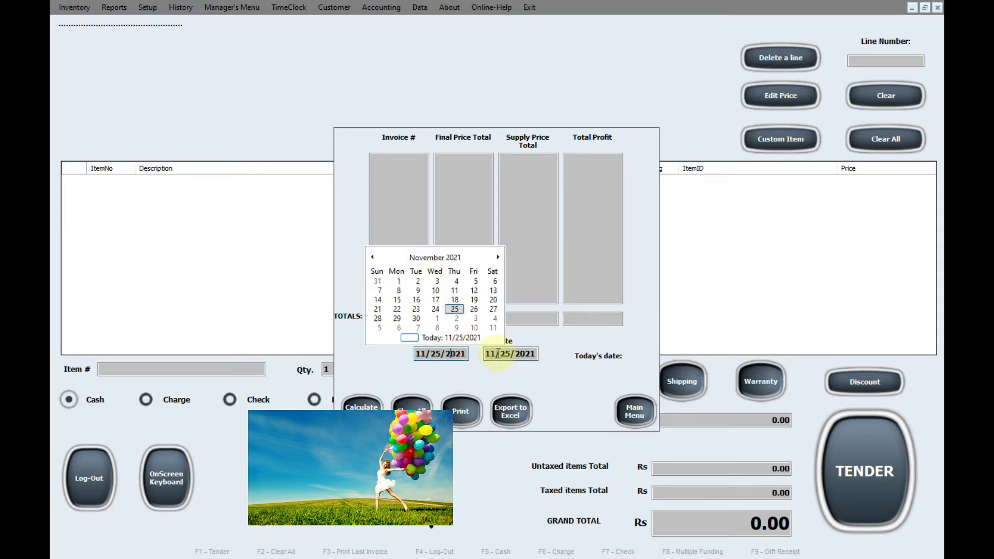
left_click(497, 353)
left_click(361, 406)
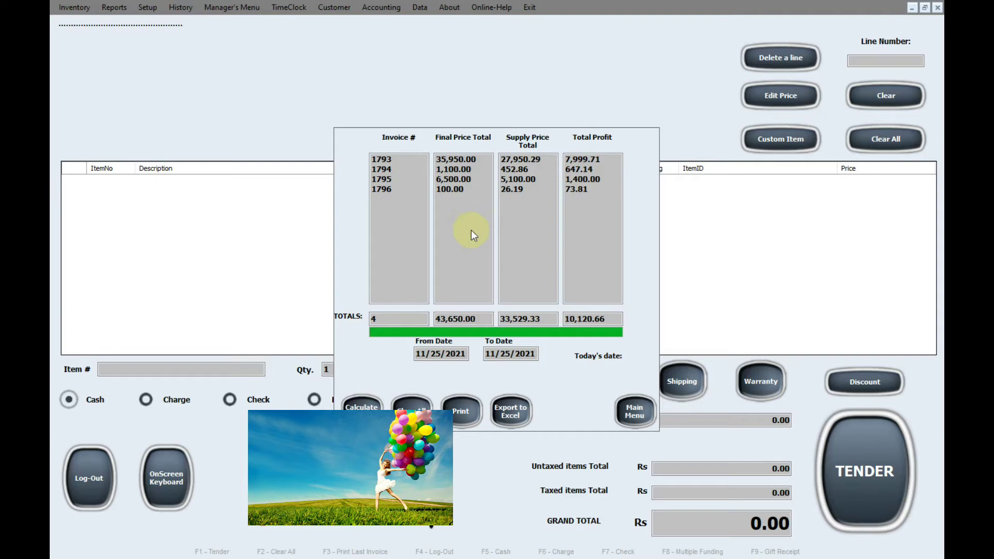
- Examine the supply price, total profit and final price totals in the profit report
left_click(513, 319)
left_click(596, 319)
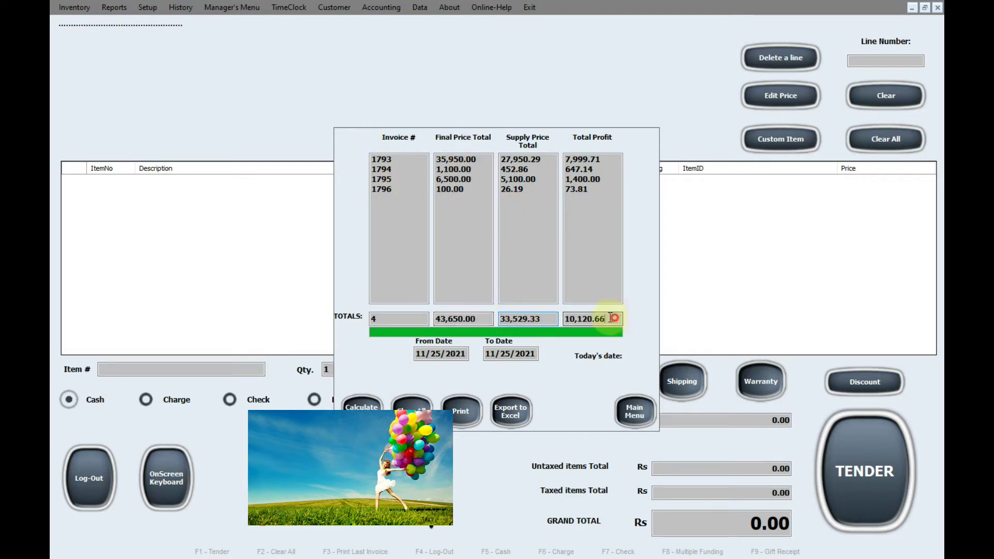
left_click(607, 274)
left_click(466, 320)
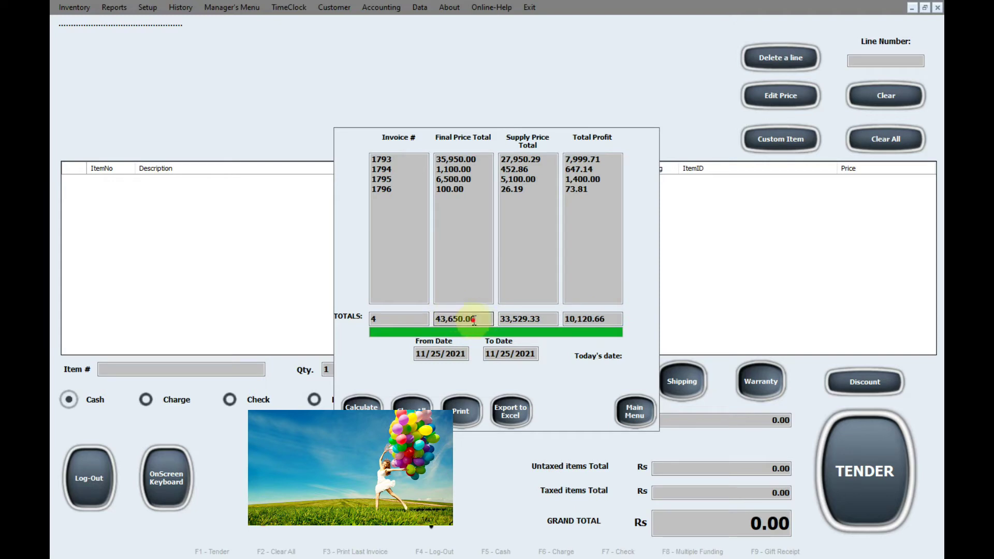
left_click(477, 267)
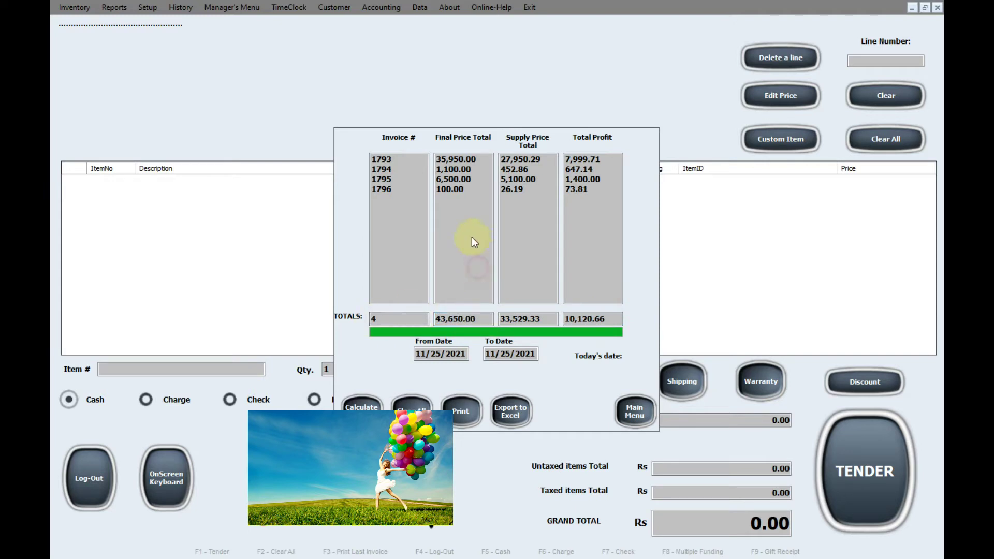
- Recalculate the profit report with the From date set to 11/1/2021, and close it after viewing the totals
left_click(456, 353)
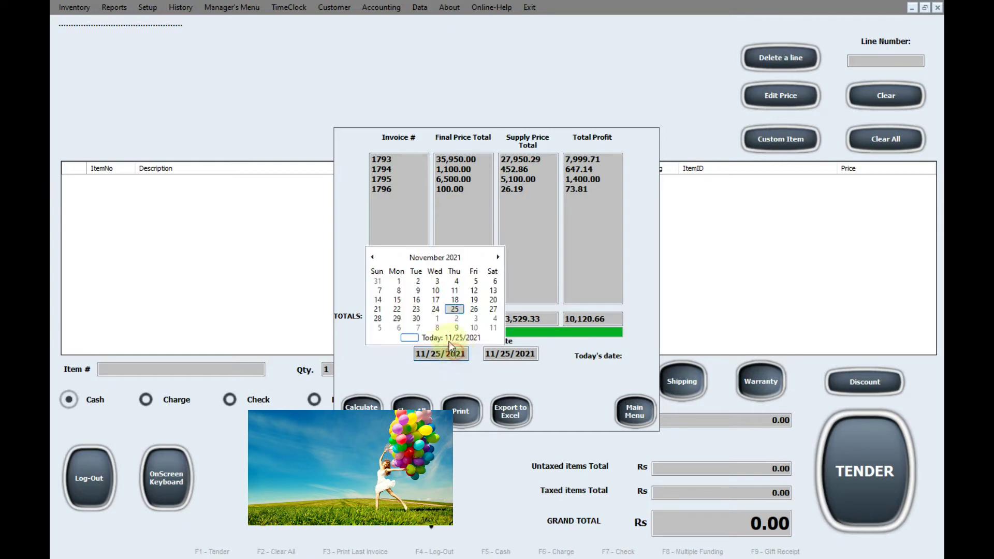
left_click(372, 258)
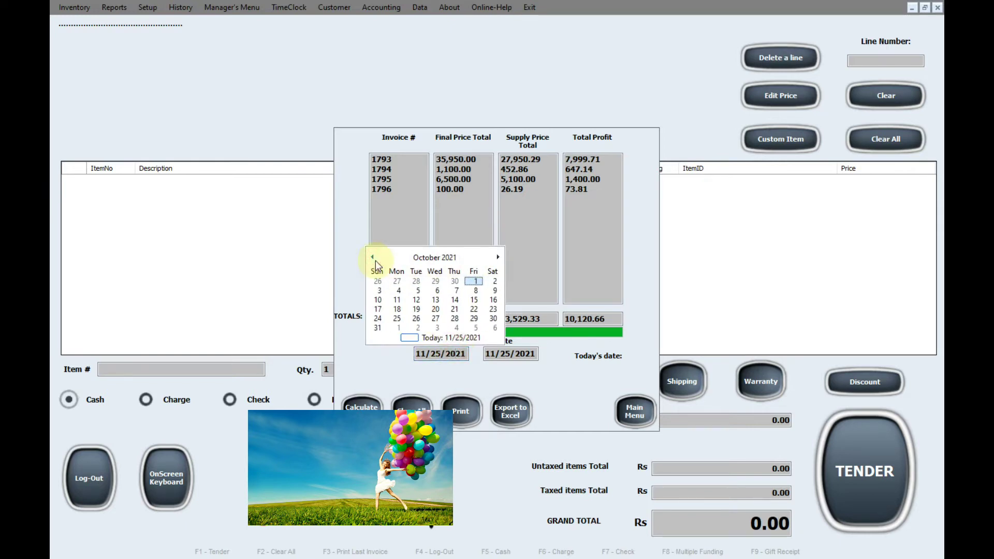
left_click(498, 257)
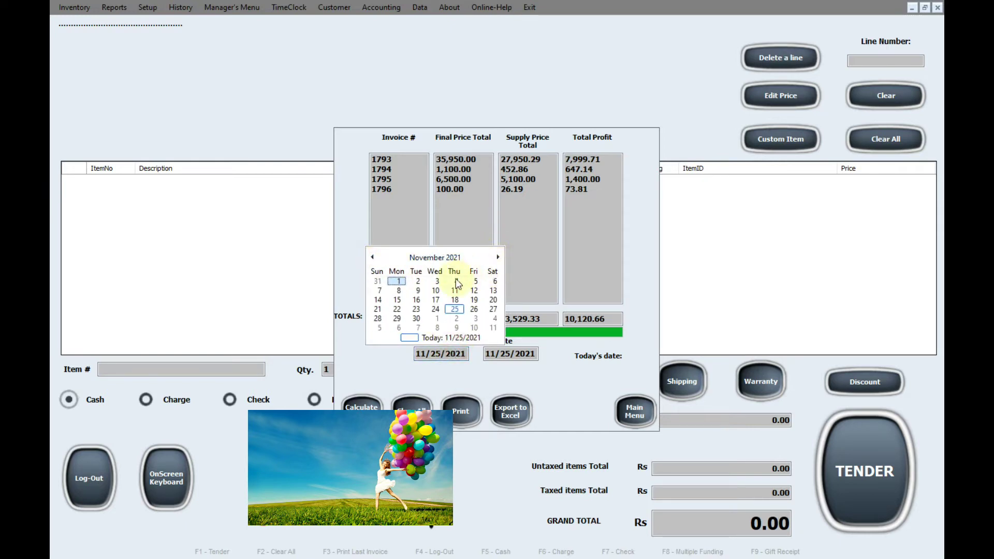
left_click(403, 281)
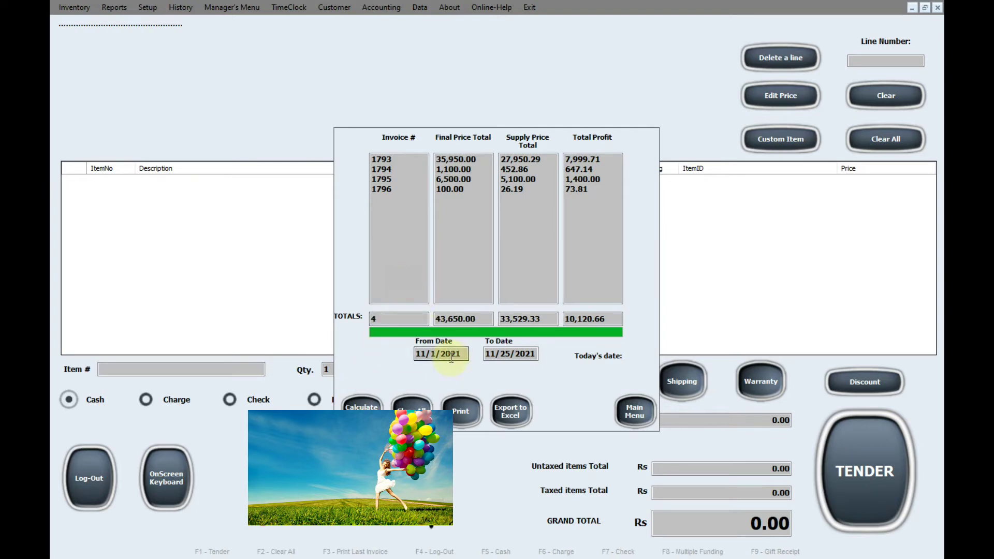
left_click(361, 406)
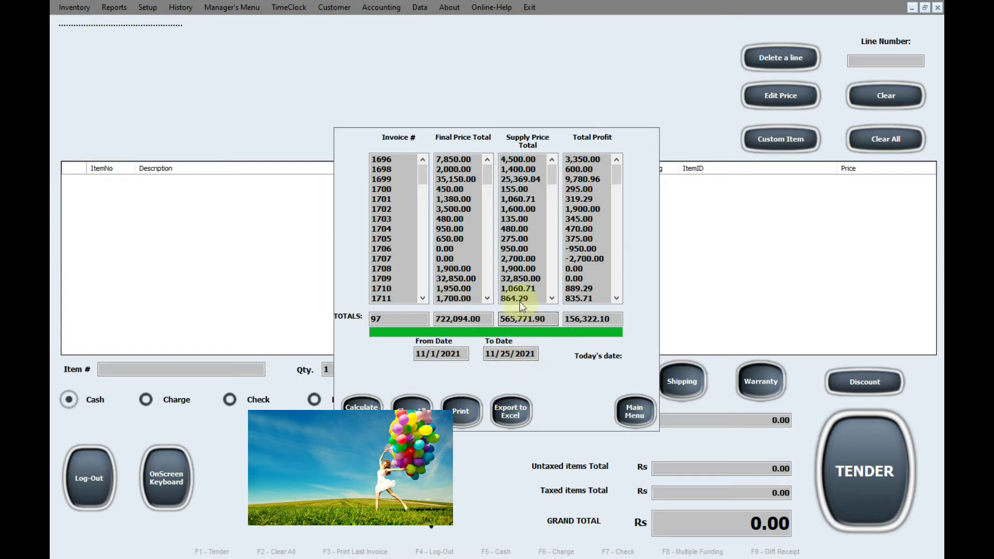
left_click(633, 422)
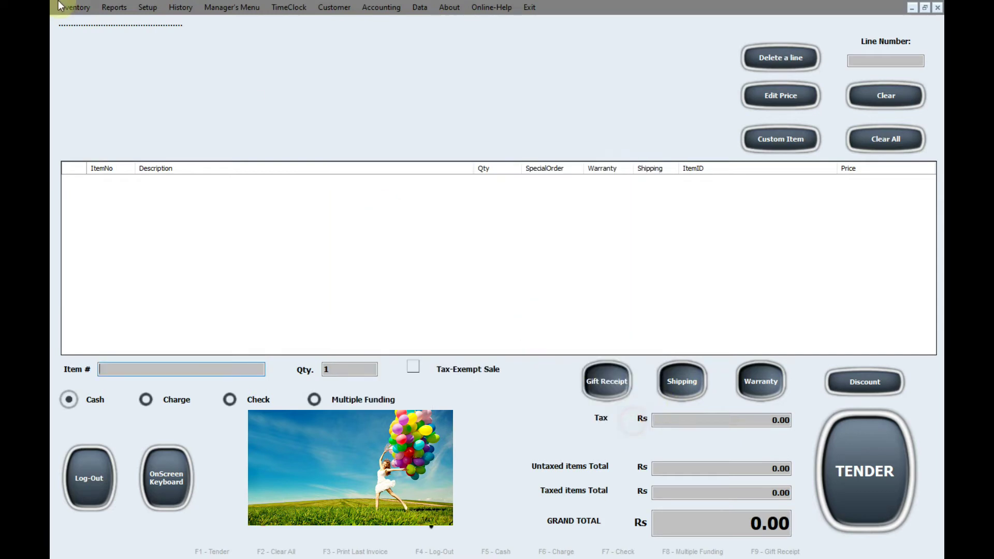
- Calculate the Low Stock Report, view its item list, and return to the main sales screen
left_click(111, 11)
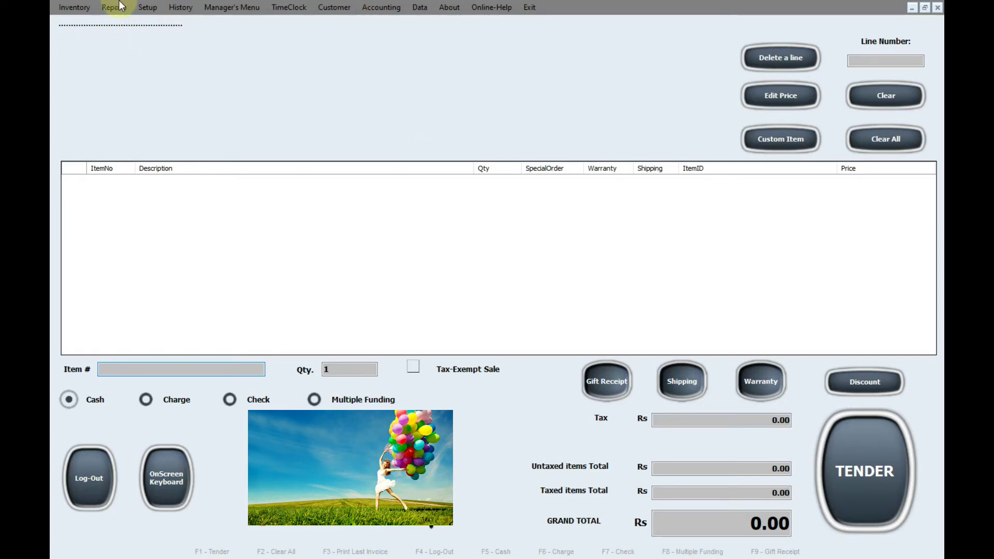
left_click(161, 77)
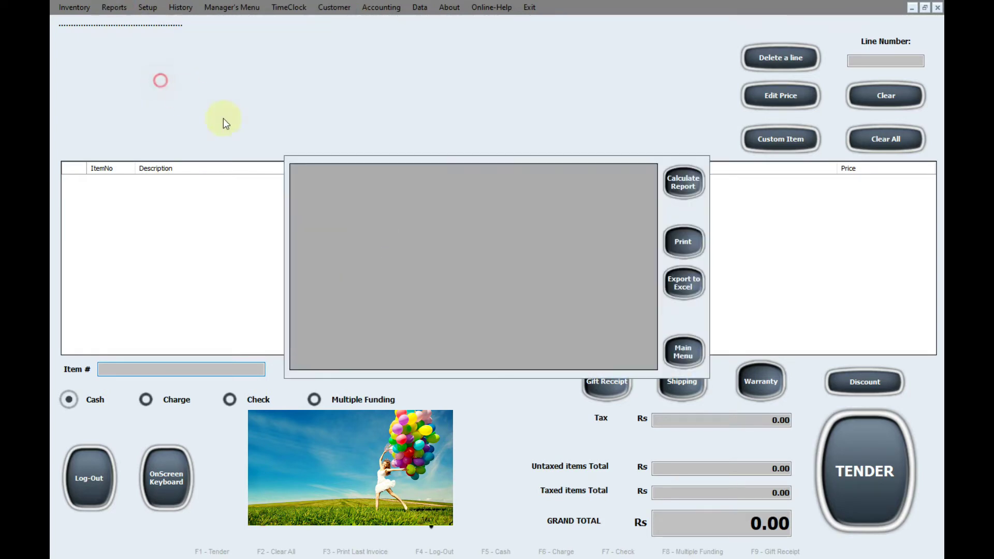
left_click(688, 182)
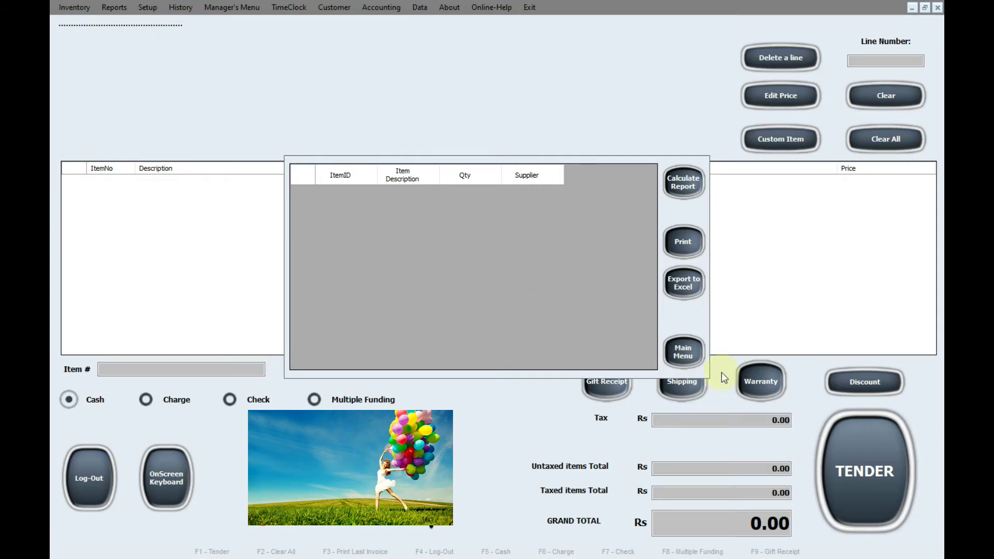
left_click(683, 353)
- Open the customized reports and go through the Customer, Employee and Class/Department bases, ending on Product/Service
left_click(114, 8)
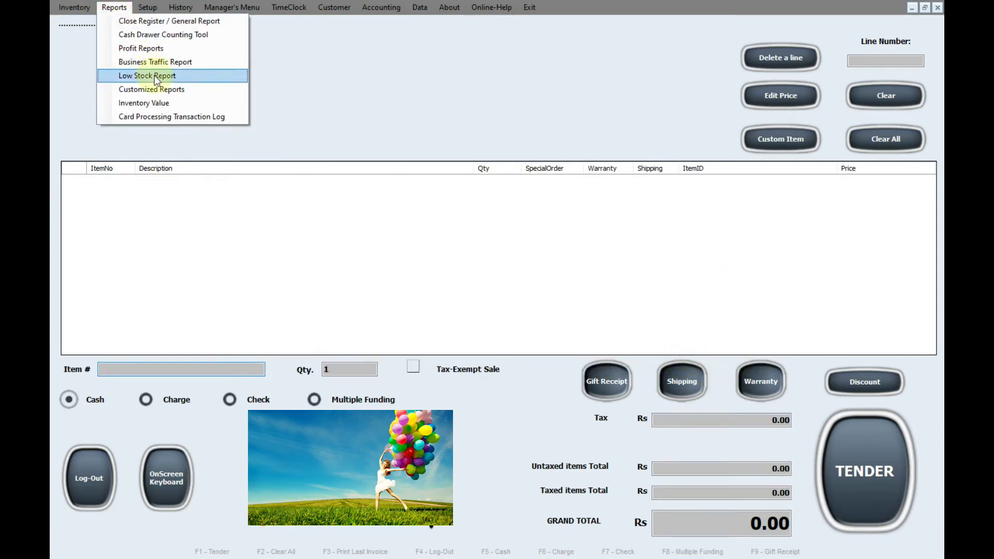
left_click(164, 91)
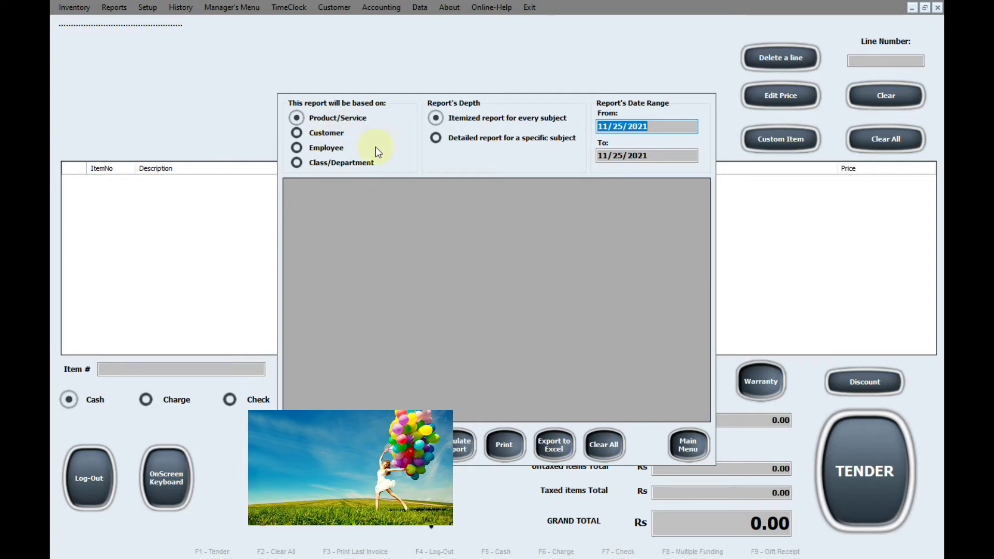
left_click(305, 134)
left_click(299, 149)
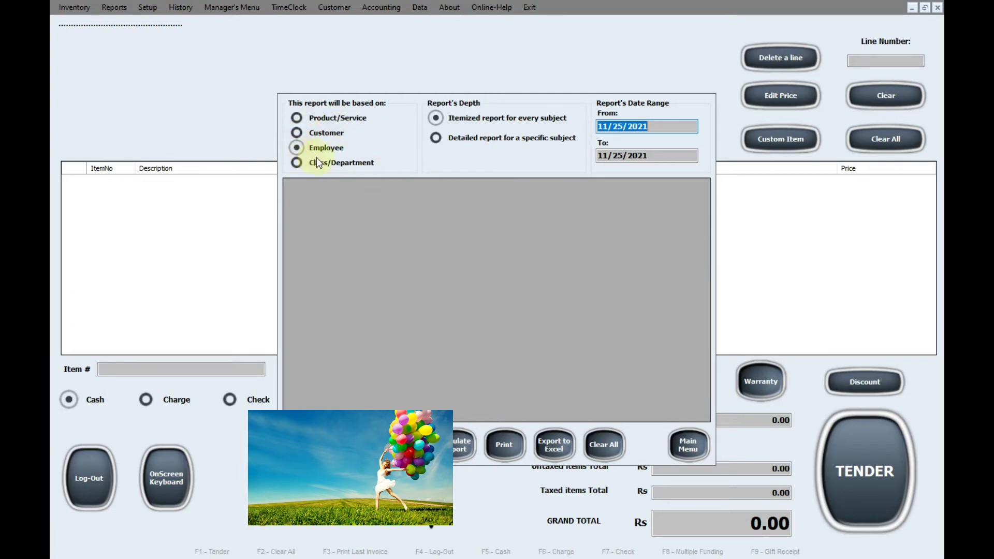
left_click(297, 164)
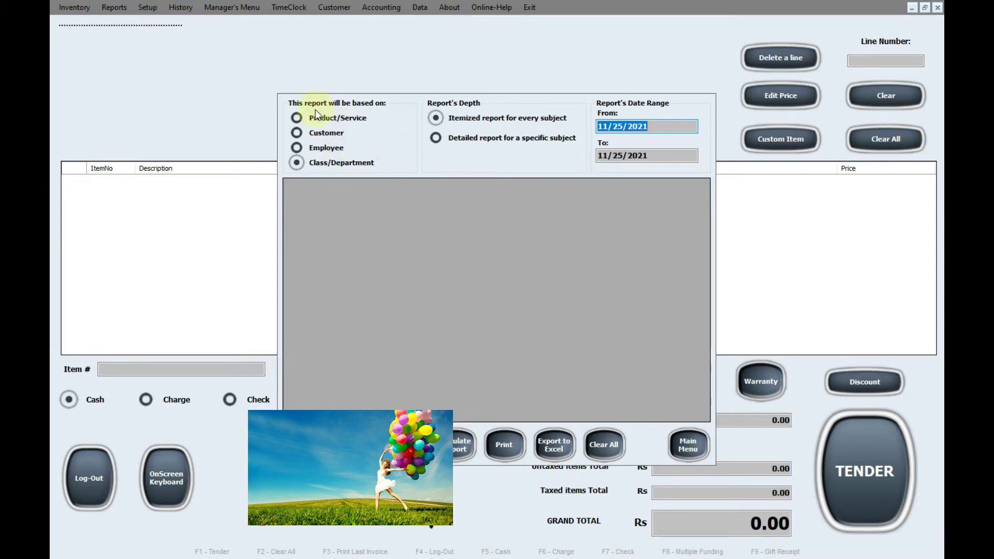
left_click(297, 117)
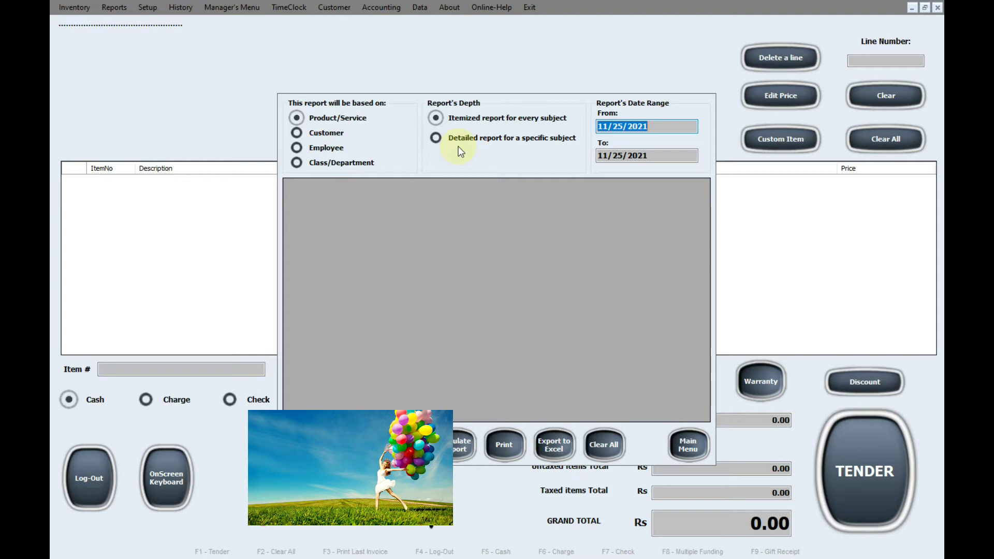
- Calculate a detailed report for the specific product 151 with the From date set to 11/1/2021
left_click(436, 138)
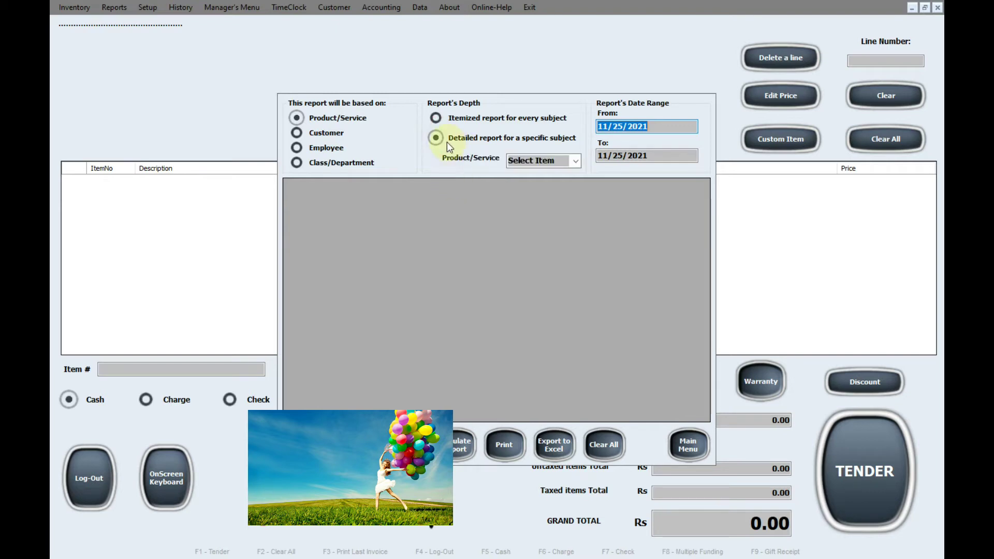
left_click(544, 161)
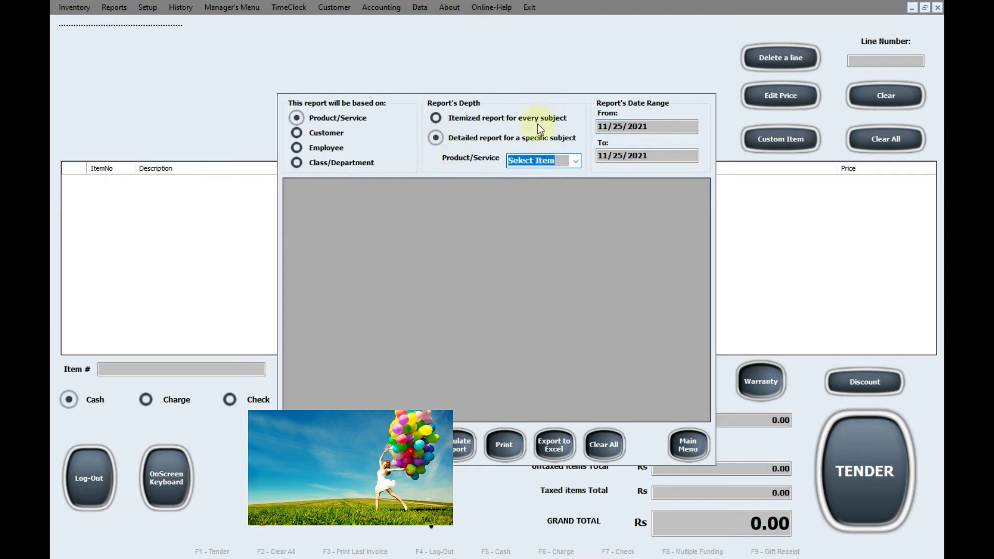
type("121")
type("151")
left_click(671, 127)
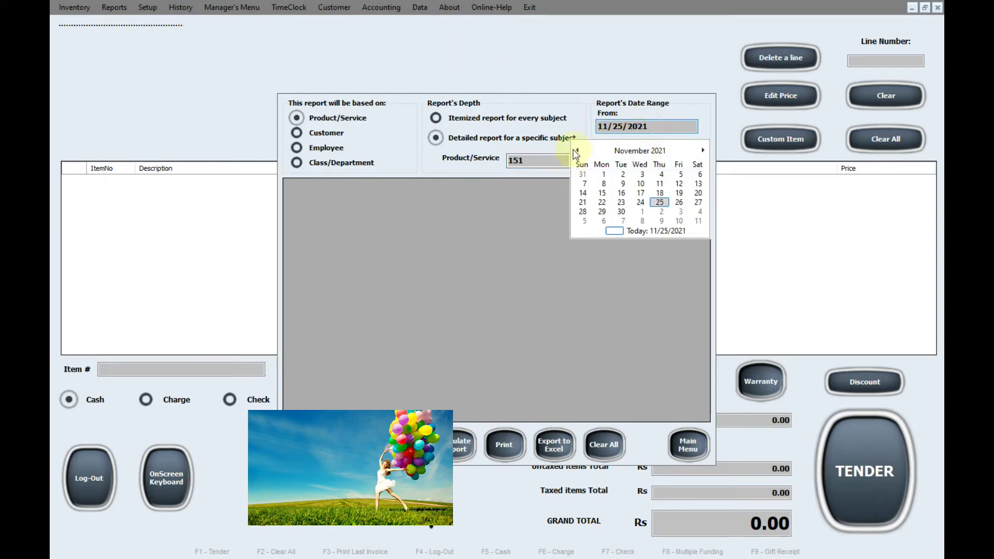
left_click(604, 174)
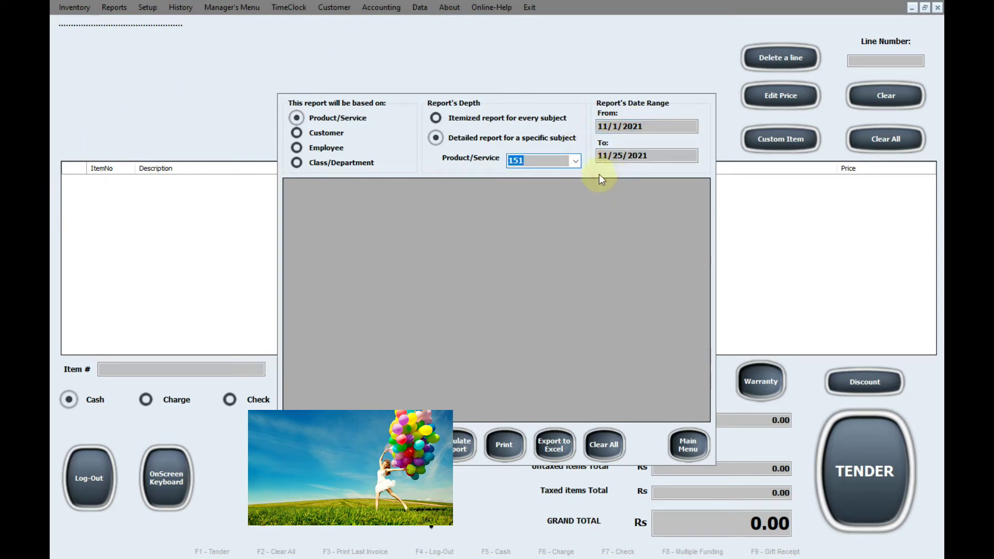
left_click(459, 450)
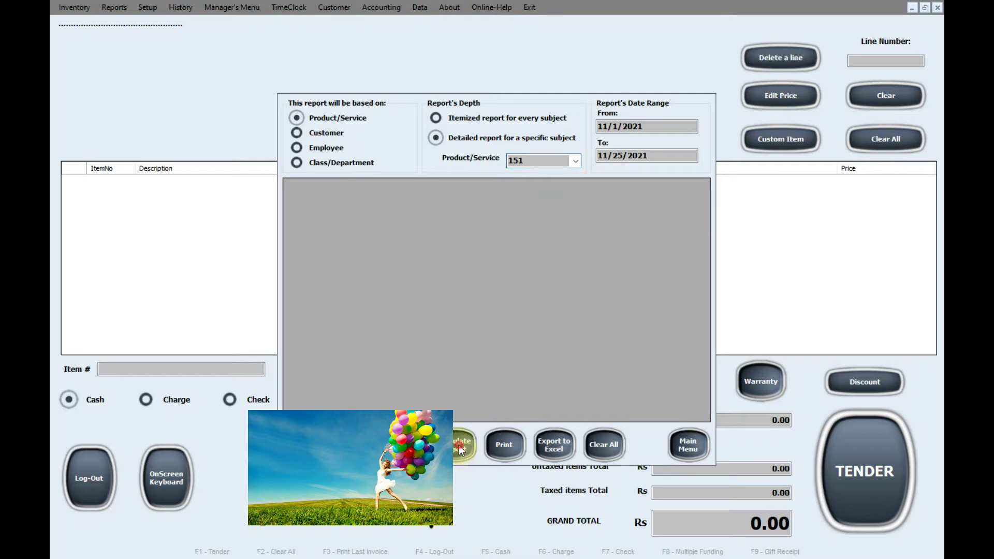
- Change the report's product to item 1 and recalculate the detailed report
left_click(536, 163)
type("1")
left_click(462, 445)
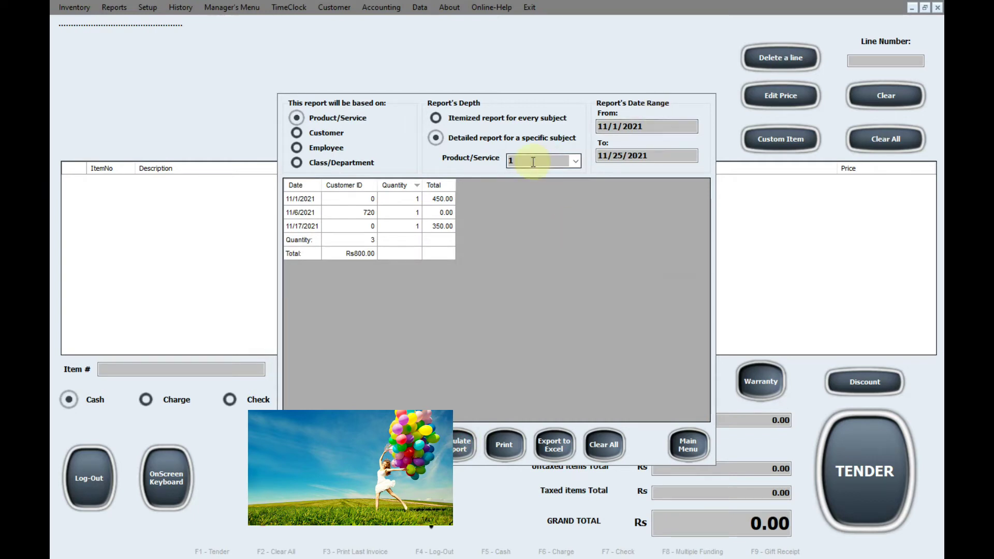
- Examine the customer IDs of the sales listed in the detailed product report, and return to the main sales screen
left_click(624, 126)
left_click(368, 211)
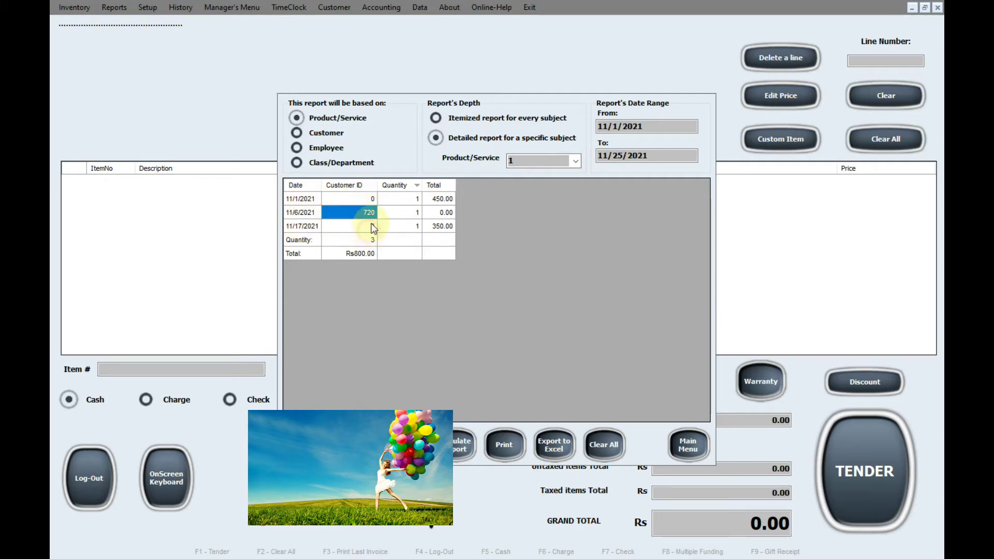
left_click(372, 224)
left_click(372, 199)
left_click(368, 213)
left_click(364, 226)
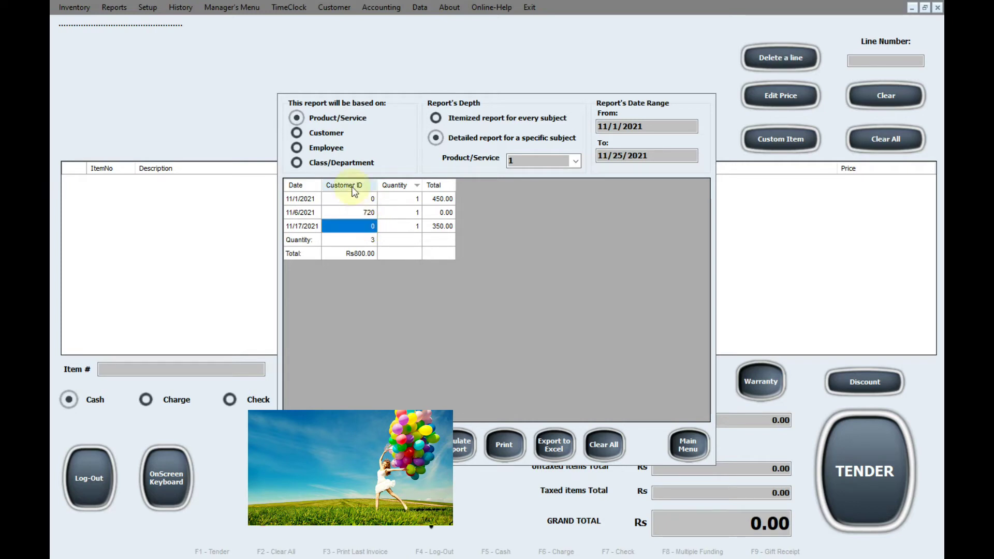
left_click(365, 199)
left_click(354, 210)
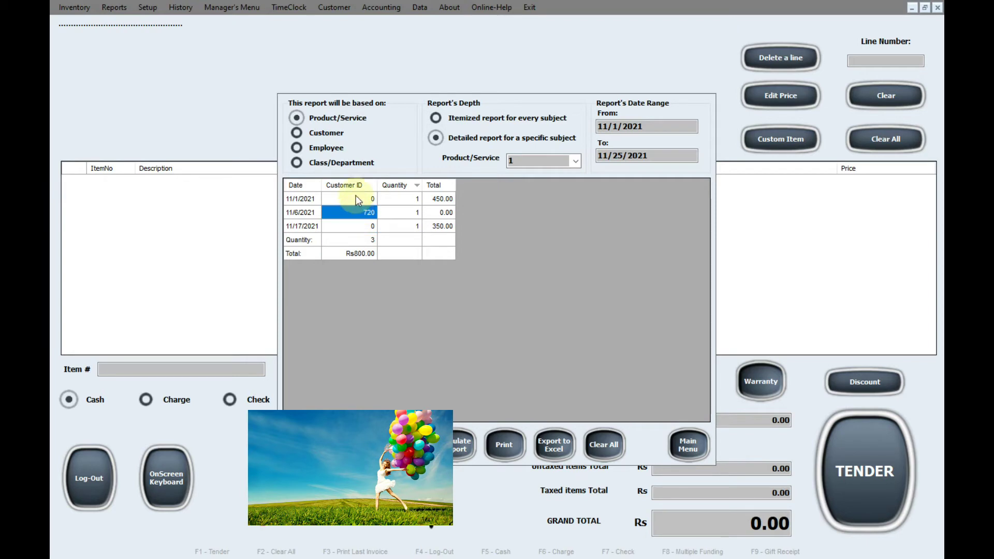
left_click(355, 197)
left_click(357, 224)
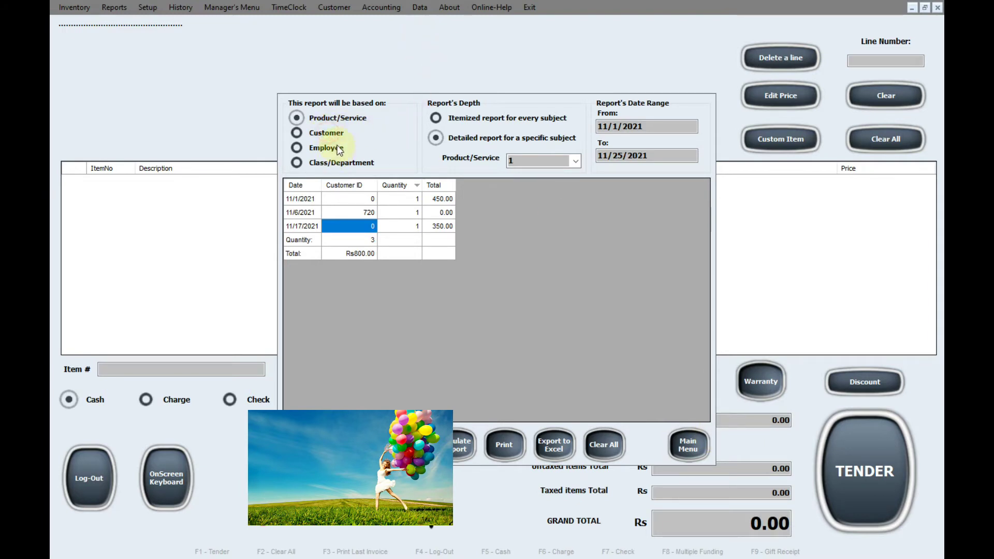
left_click(694, 443)
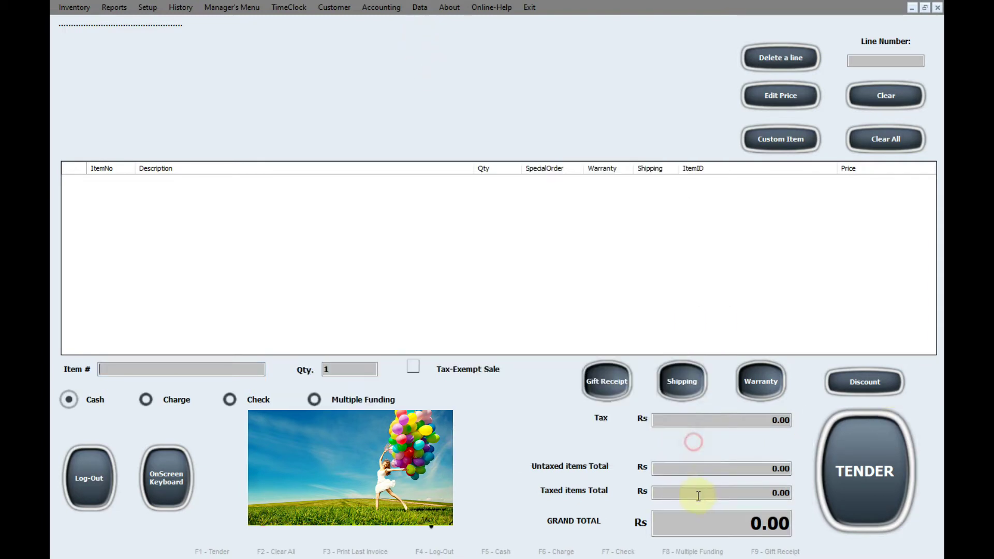
- Open the Inventory Value report and look through the stock, cost value and retail value of the listed items
left_click(116, 8)
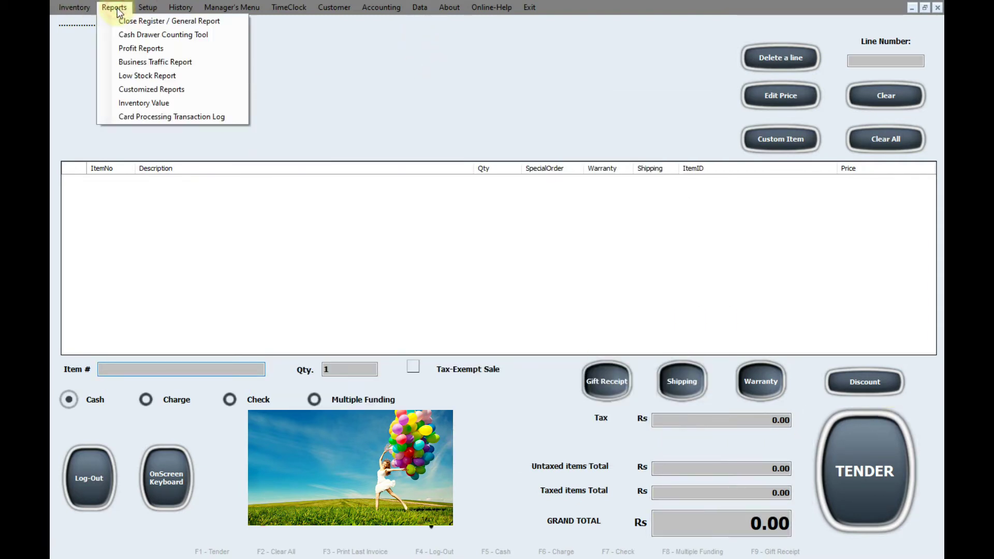
left_click(151, 101)
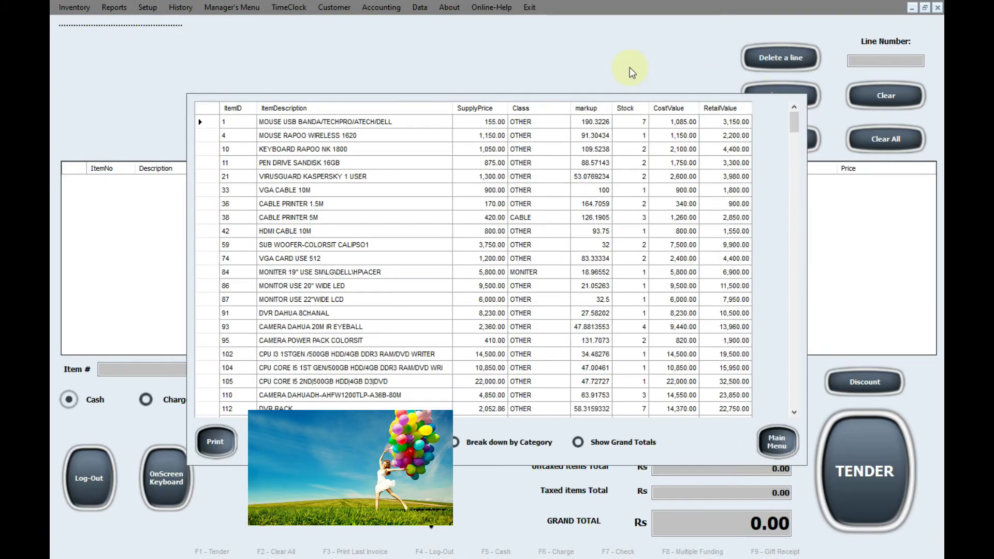
left_click_drag(796, 146, 796, 103)
scroll(422, 216, "down", 4)
scroll(421, 215, "up", 4)
scroll(477, 212, "down", 7)
scroll(453, 260, "up", 7)
- View the inventory value broken down by category and as grand totals, closing the report at the end
left_click(456, 444)
scroll(257, 204, "down", 3)
scroll(260, 205, "up", 3)
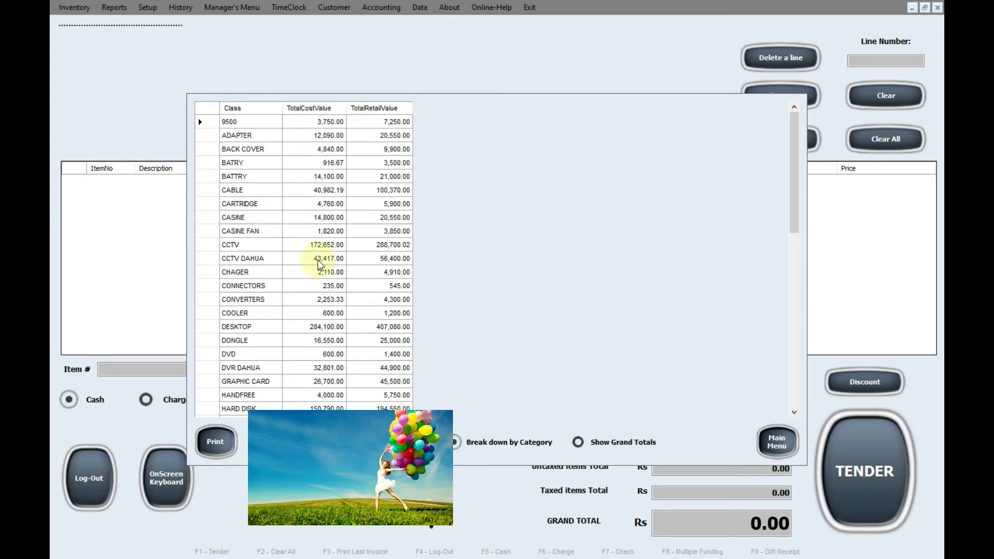
scroll(254, 243, "down", 6)
scroll(255, 258, "down", 5)
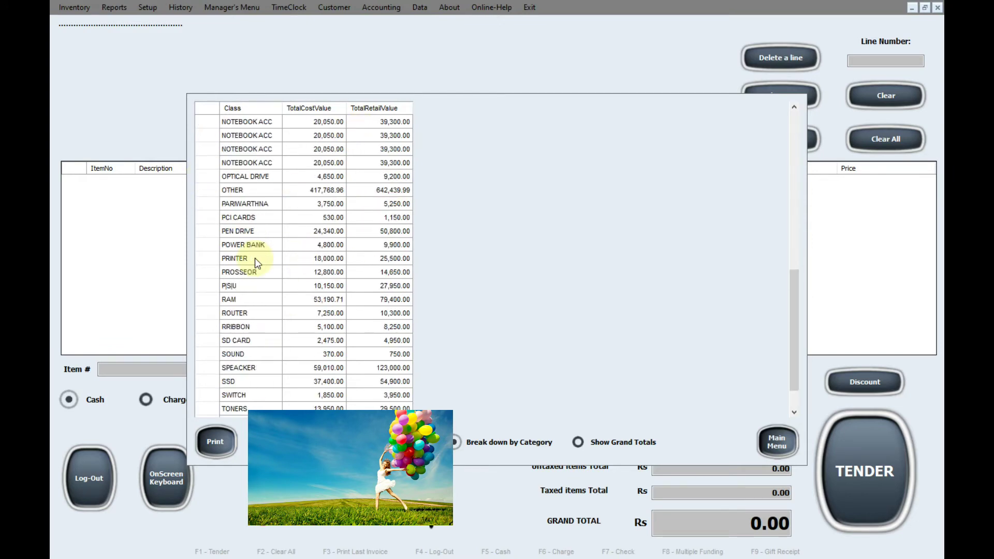
scroll(255, 258, "up", 11)
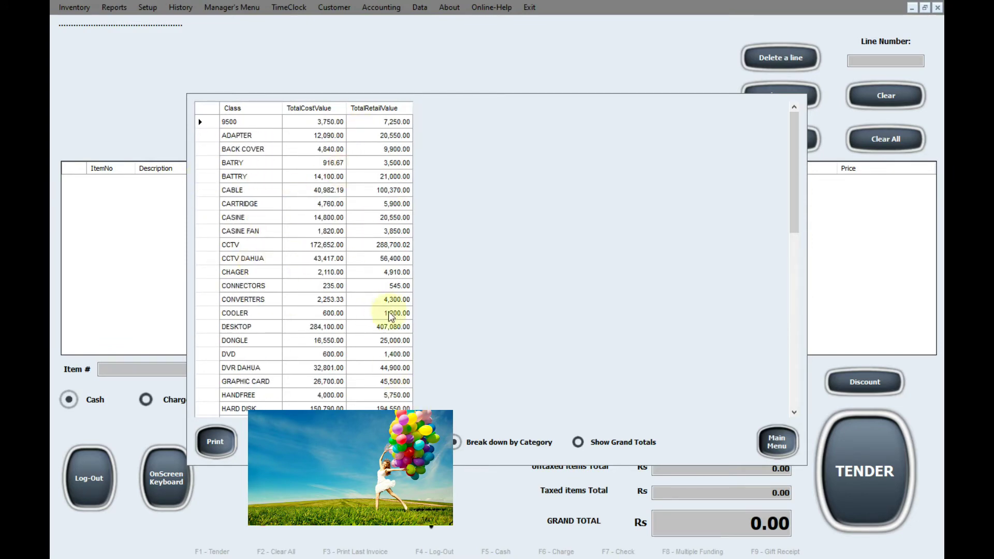
left_click(577, 441)
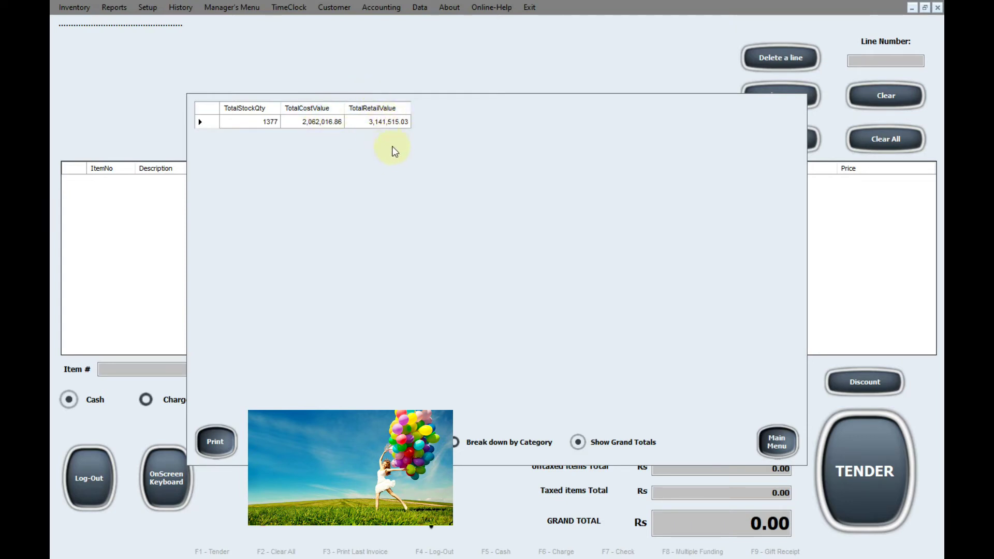
left_click(777, 441)
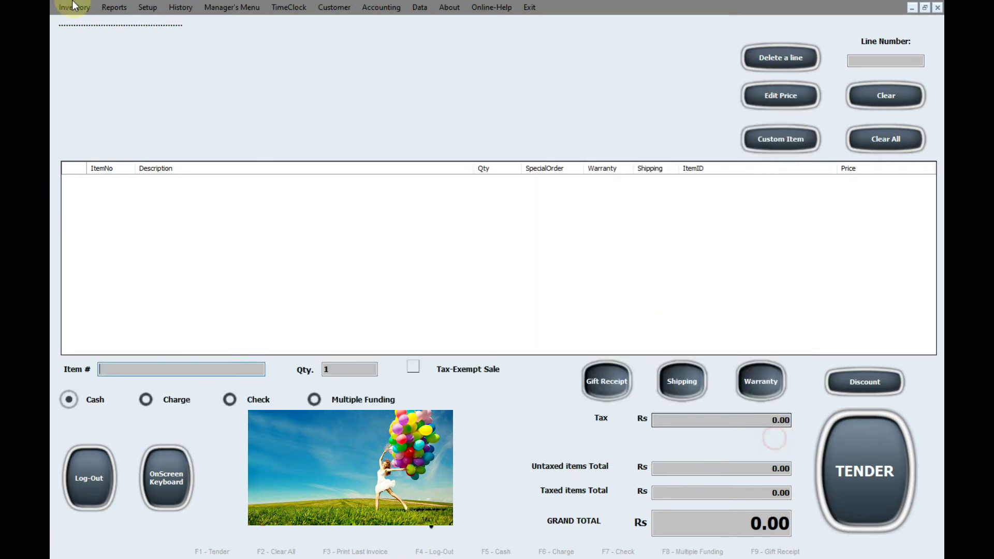
- View the Card Processing Transaction Log and return to the main sales screen
left_click(108, 7)
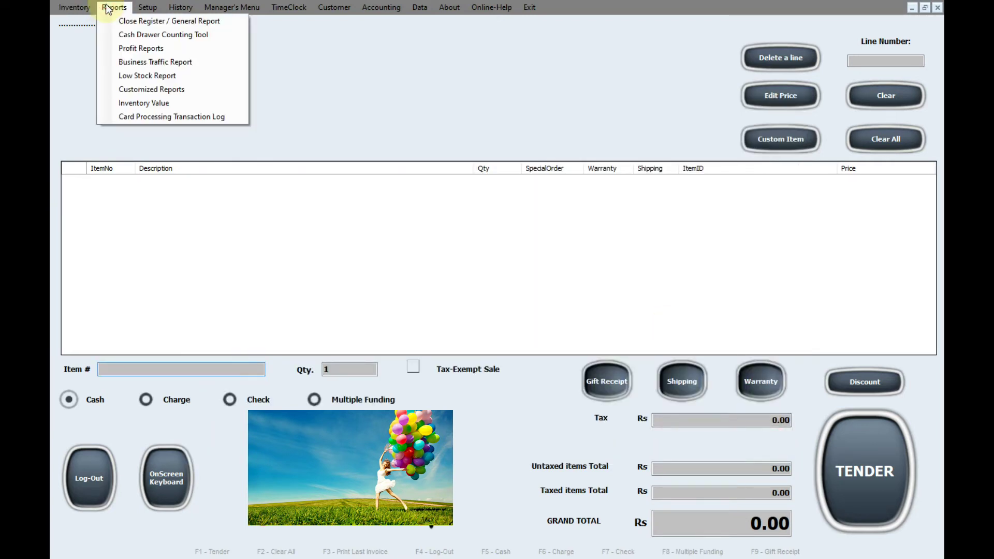
left_click(174, 117)
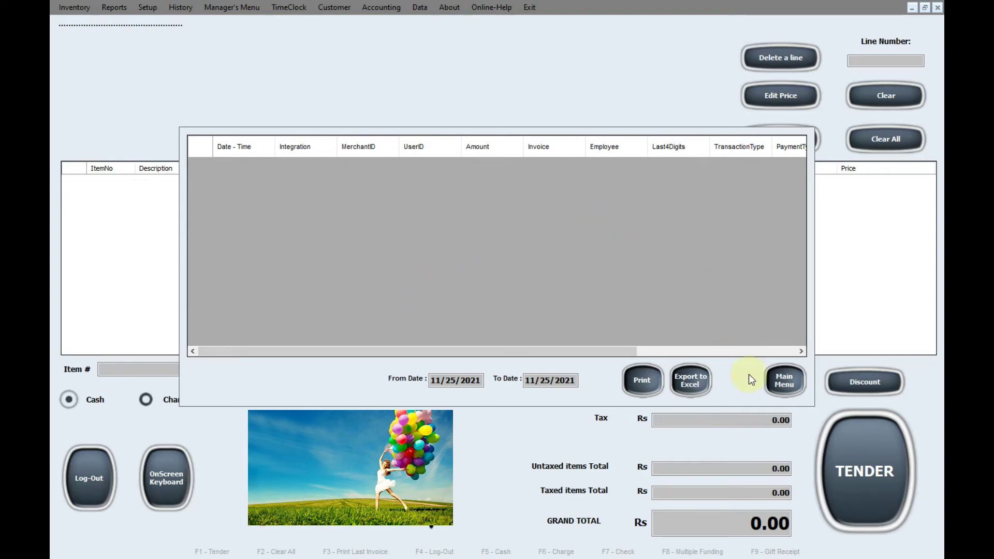
left_click(784, 386)
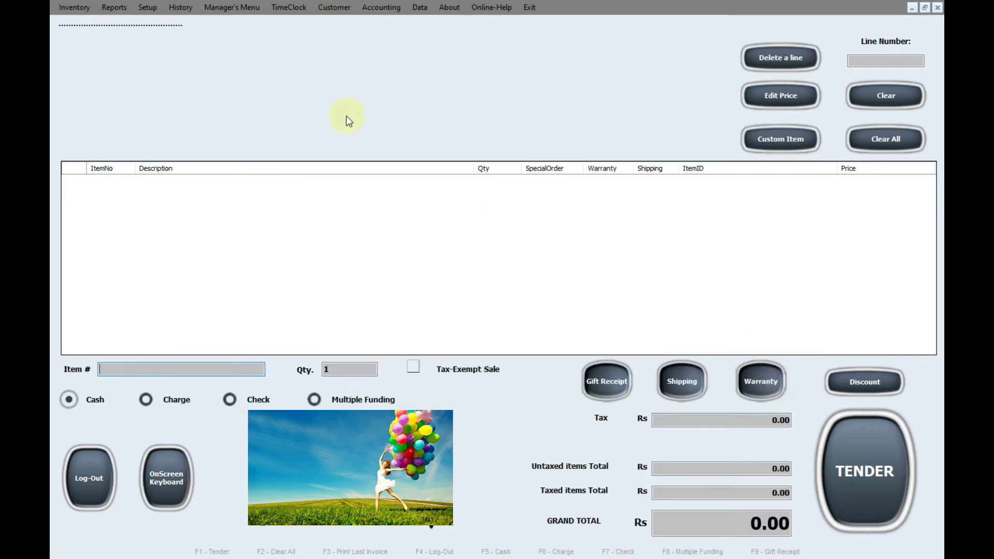
left_click(914, 8)
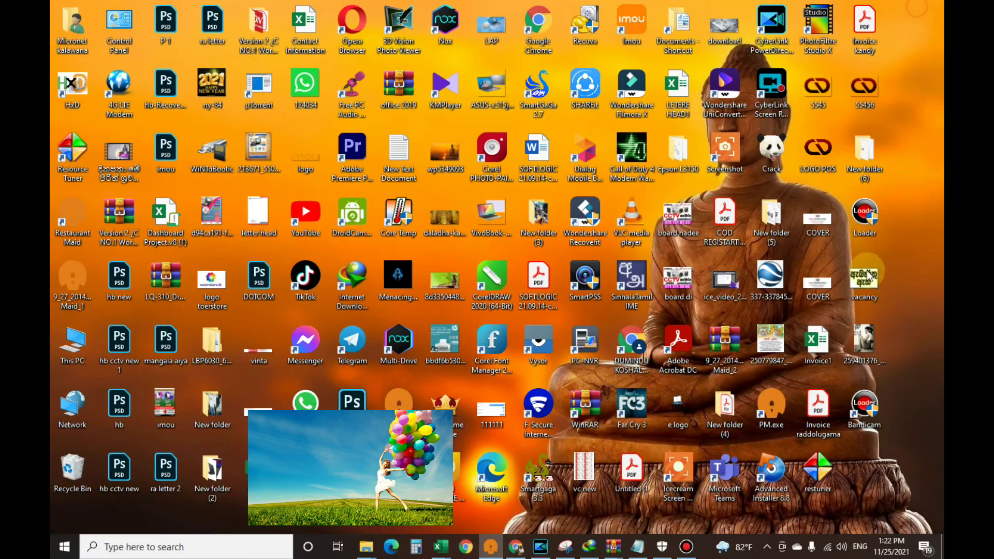
left_click(686, 546)
left_click(789, 144)
left_click(790, 145)
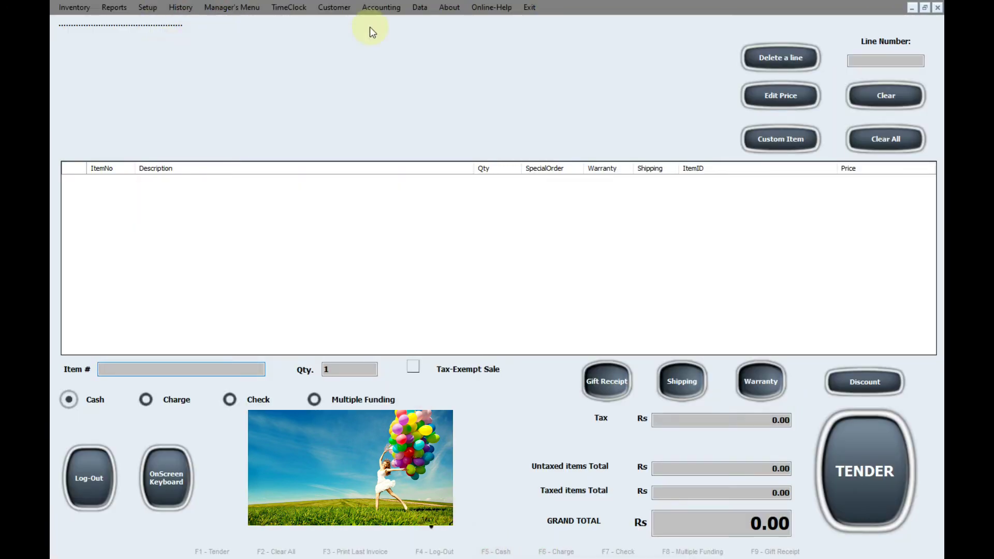
left_click(913, 8)
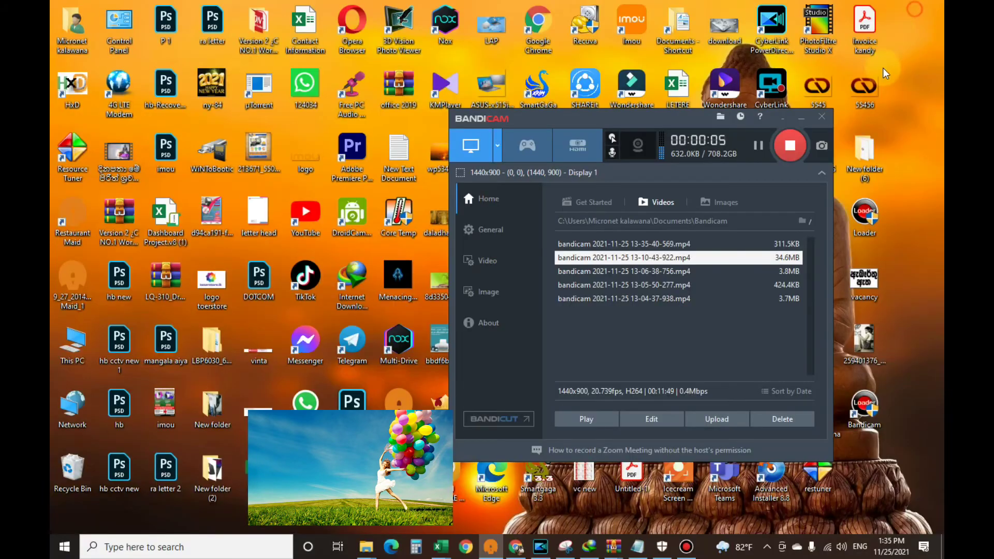
left_click(491, 546)
- Review the Main Setup options for customer info, networking, invoice numbering and backup, and close them without submitting changes
left_click(157, 8)
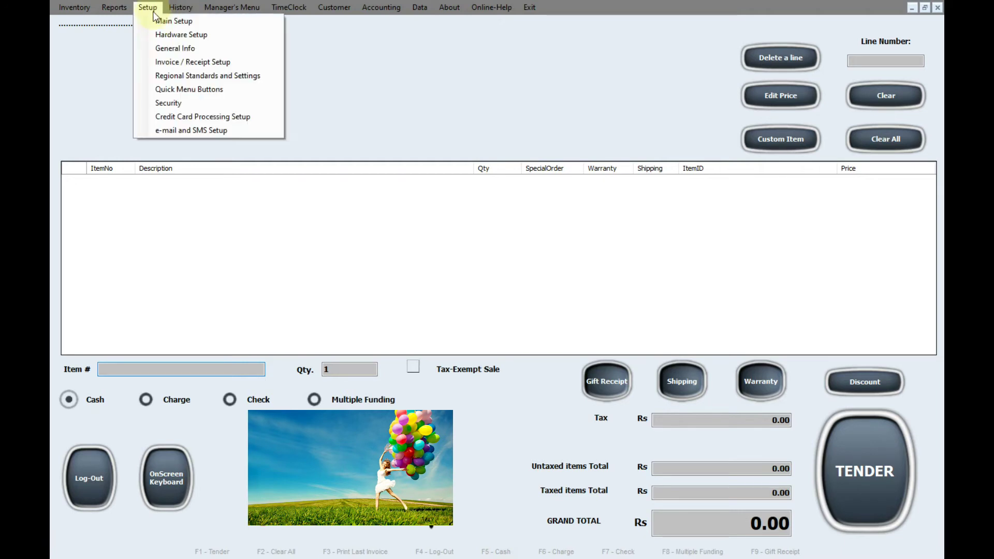
left_click(158, 21)
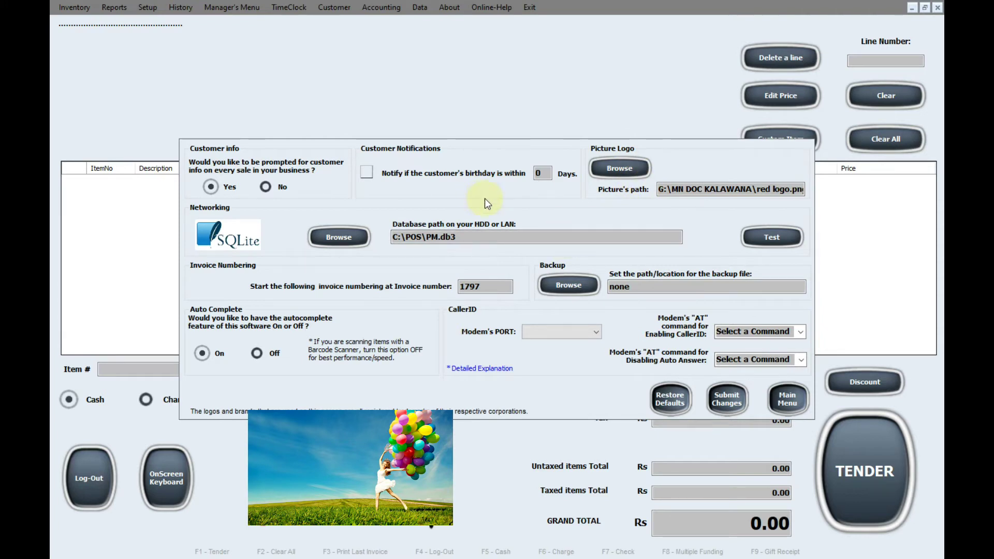
left_click(781, 405)
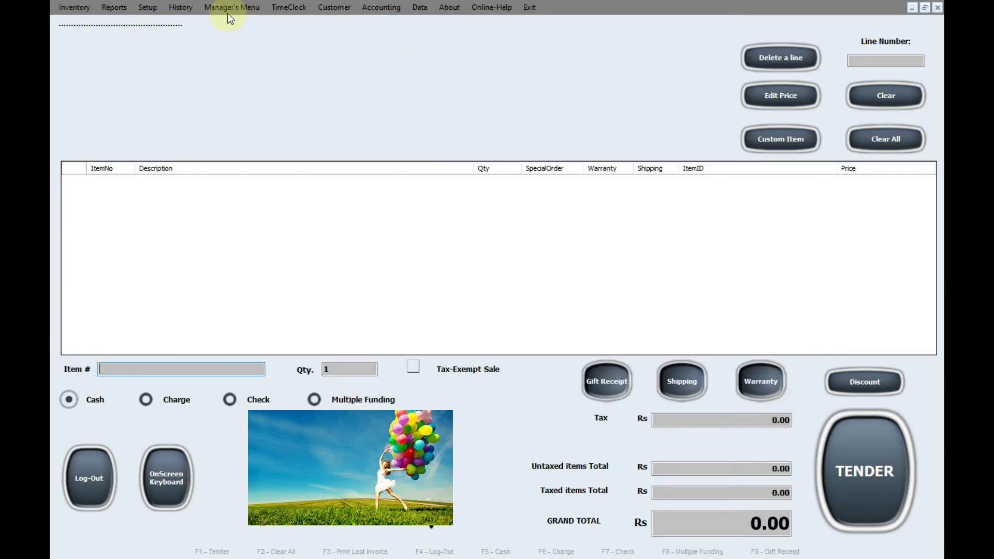
- Review the Hardware Setup options for printers, barcode format, cash drawer and pole display, and close them without submitting changes
left_click(144, 8)
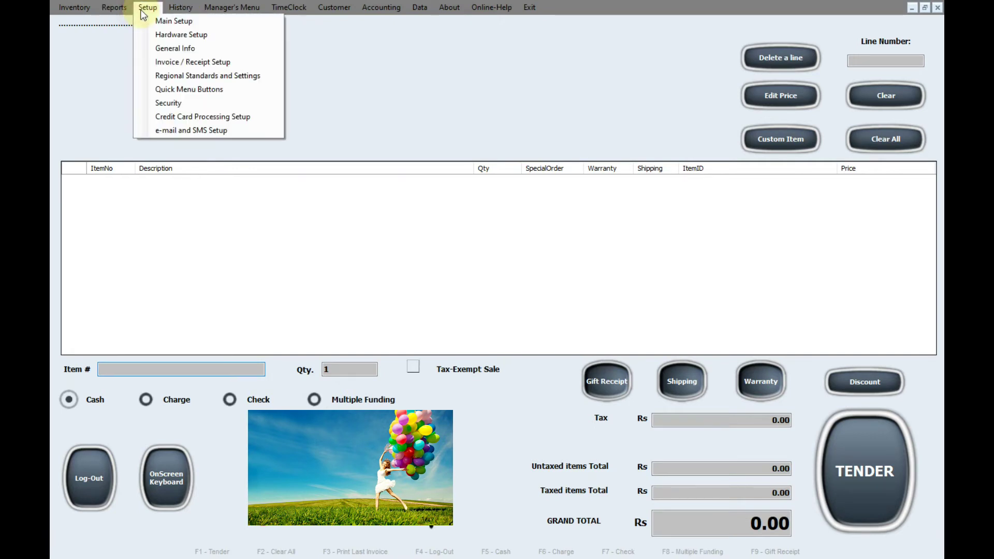
left_click(178, 35)
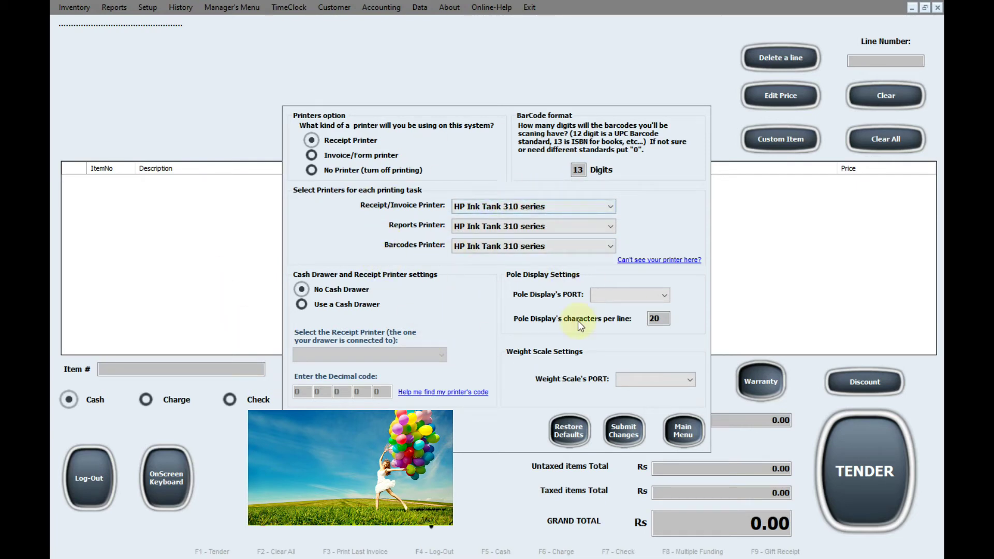
left_click(684, 430)
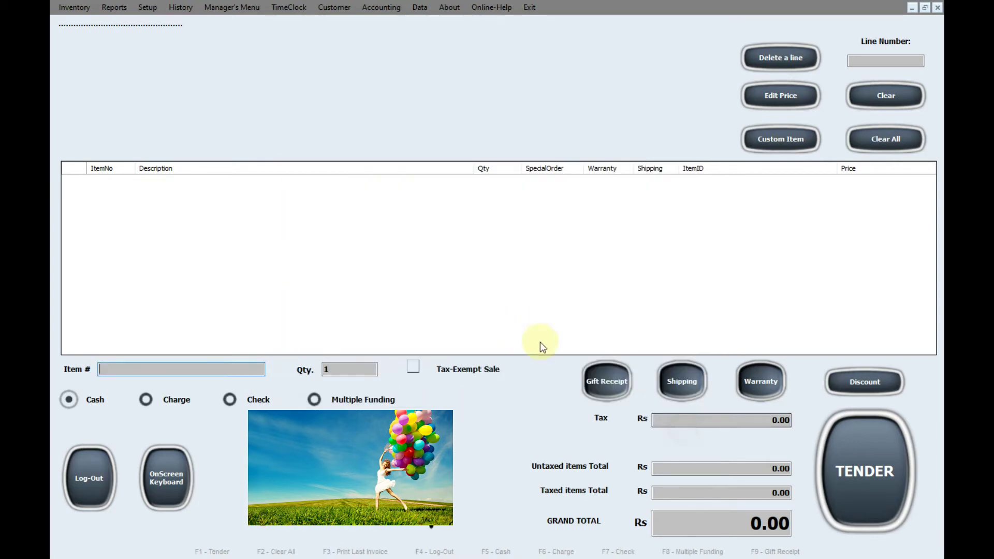
- Review the General Info setup with the company details, register, location and end-of-receipt messages, and close it without submitting changes
left_click(149, 7)
left_click(169, 48)
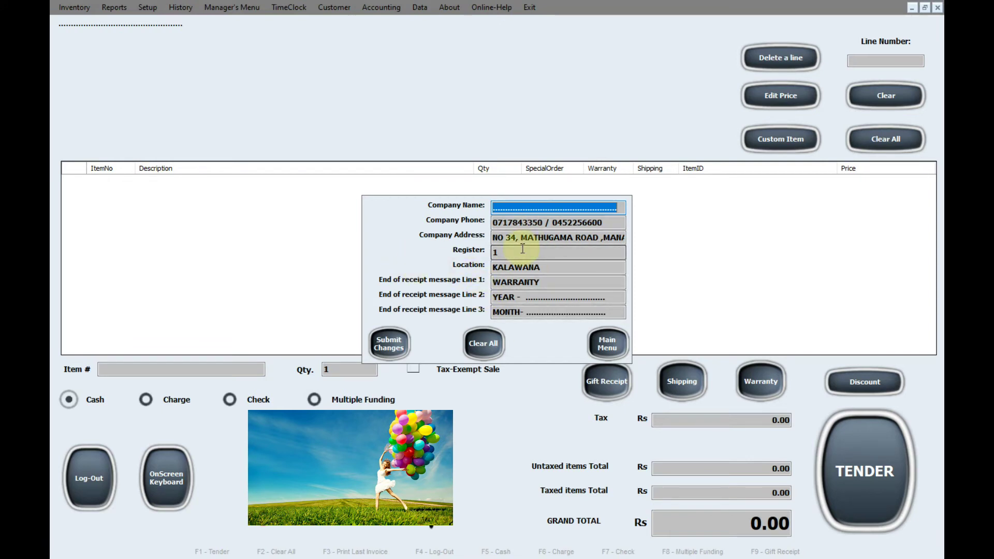
left_click(608, 345)
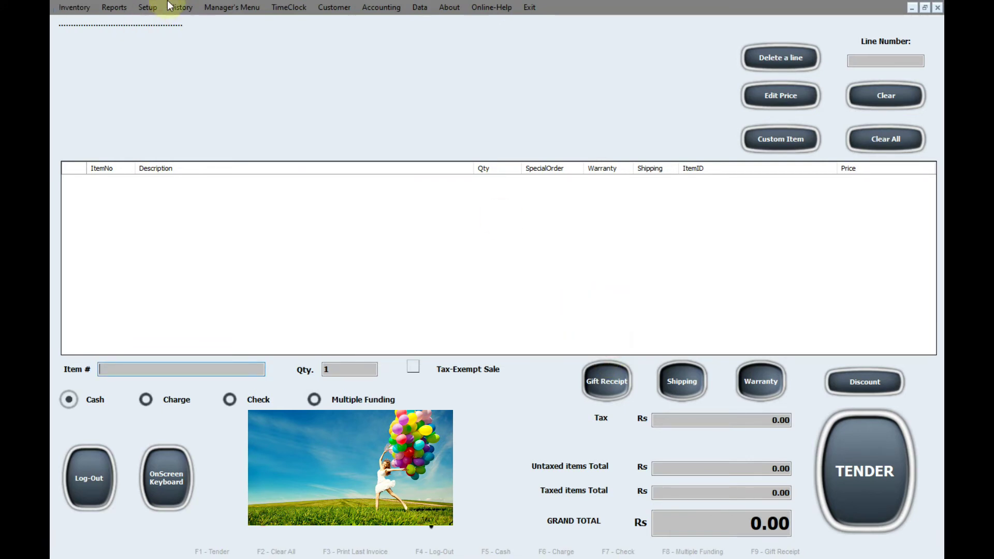
- Review the Invoice / Receipt Setup options for font, logo, barcode and customer details, and close them without submitting changes
left_click(147, 7)
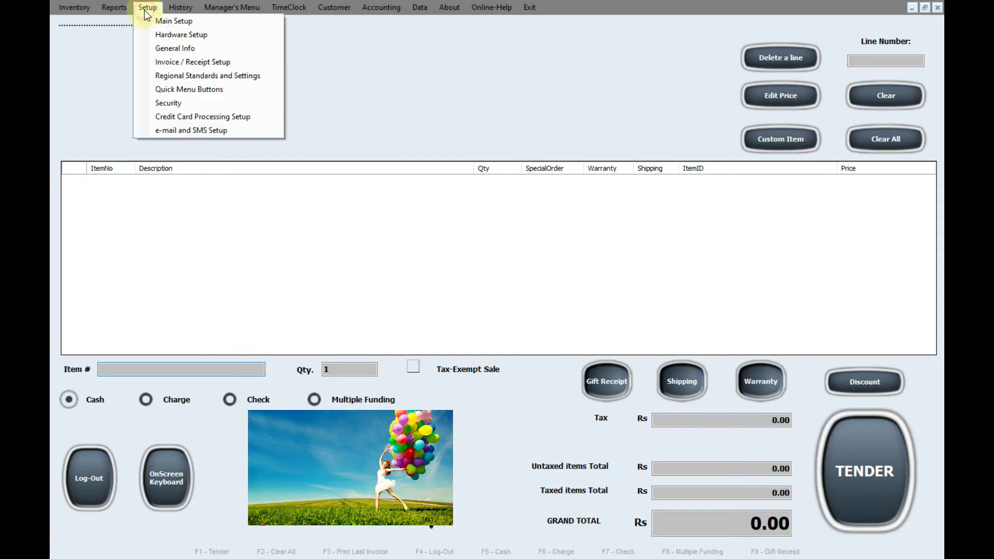
left_click(182, 60)
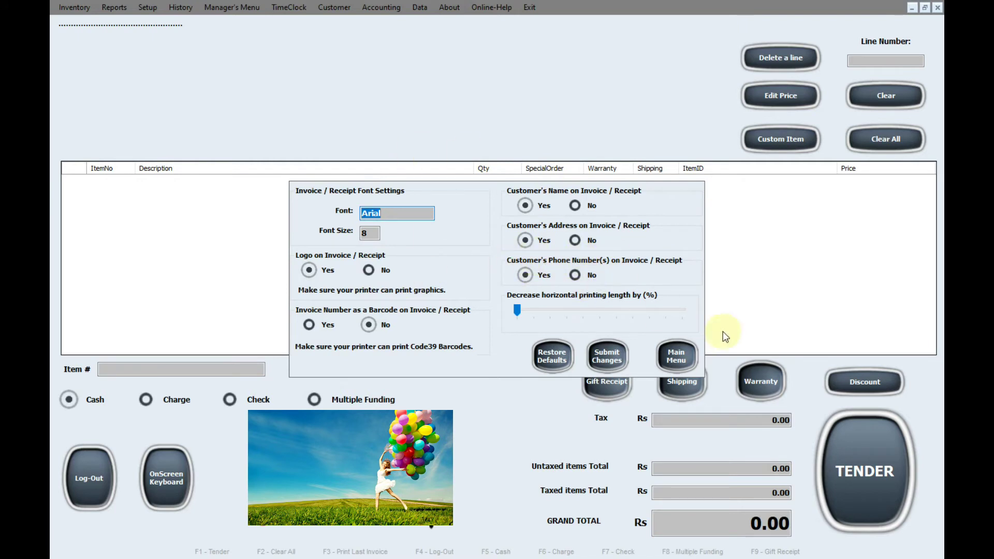
left_click(684, 355)
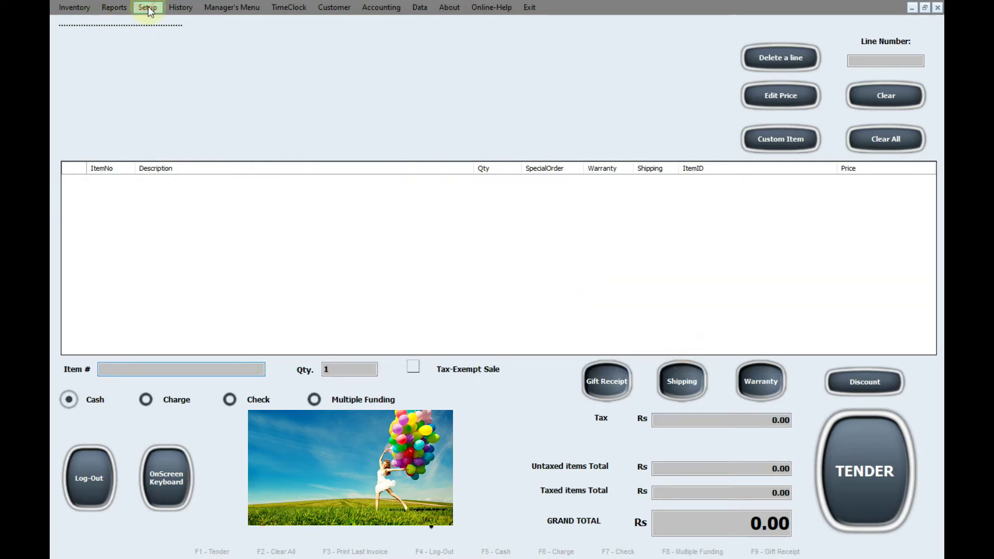
- Review the tax and decimal options and browse the currency list in Regional Standards and Settings, keeping Sri Lanka - Rupees - Rs
left_click(147, 7)
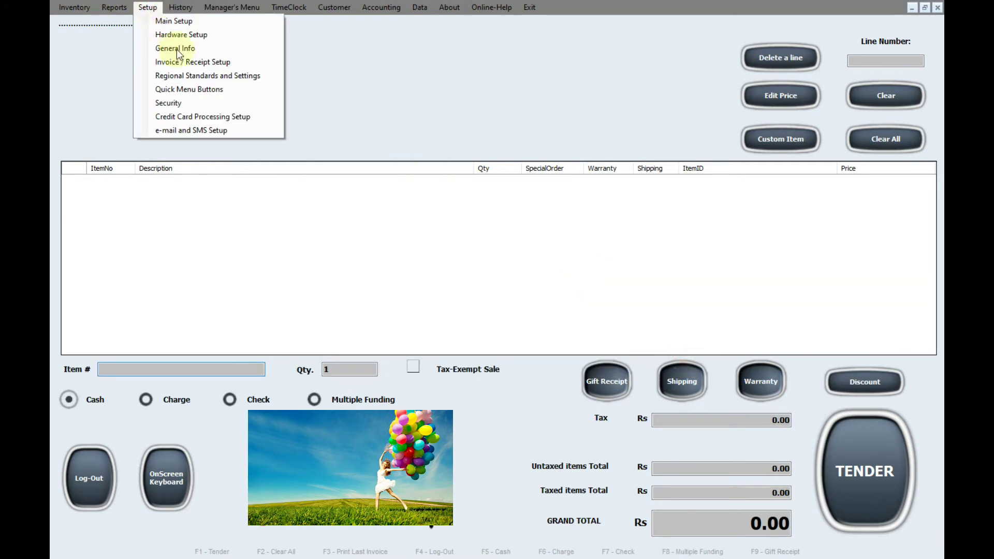
left_click(195, 78)
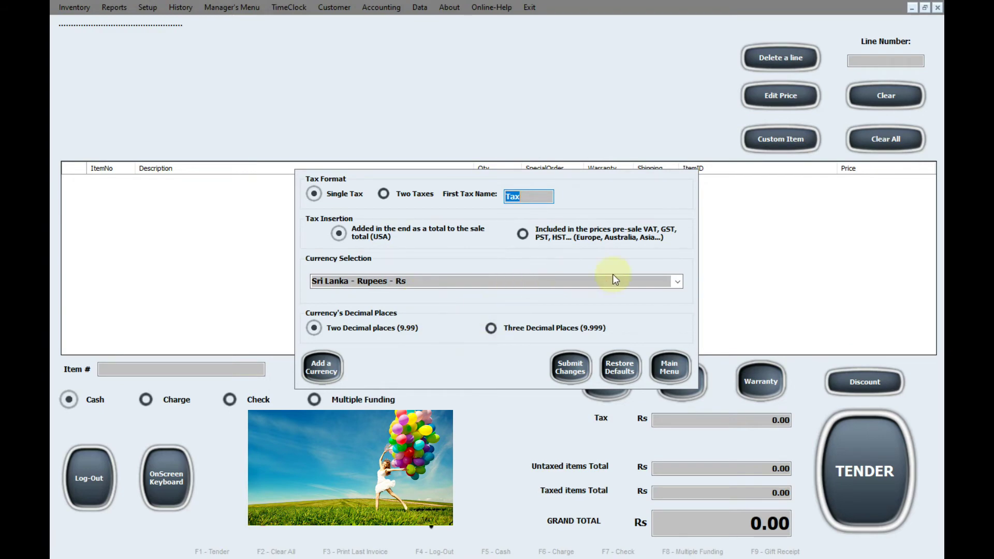
left_click(668, 281)
scroll(463, 193, "up", 6)
scroll(463, 193, "down", 10)
left_click(449, 359)
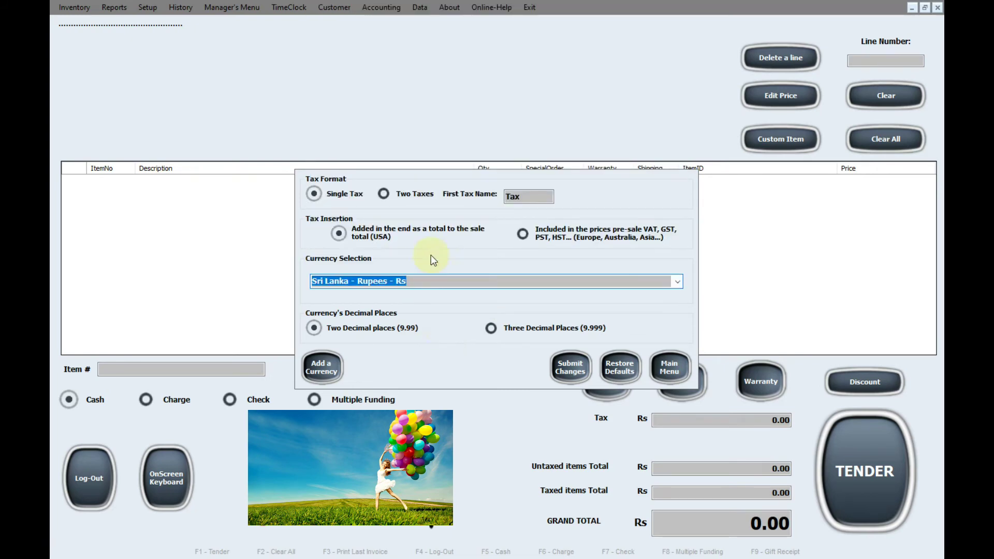
left_click(665, 367)
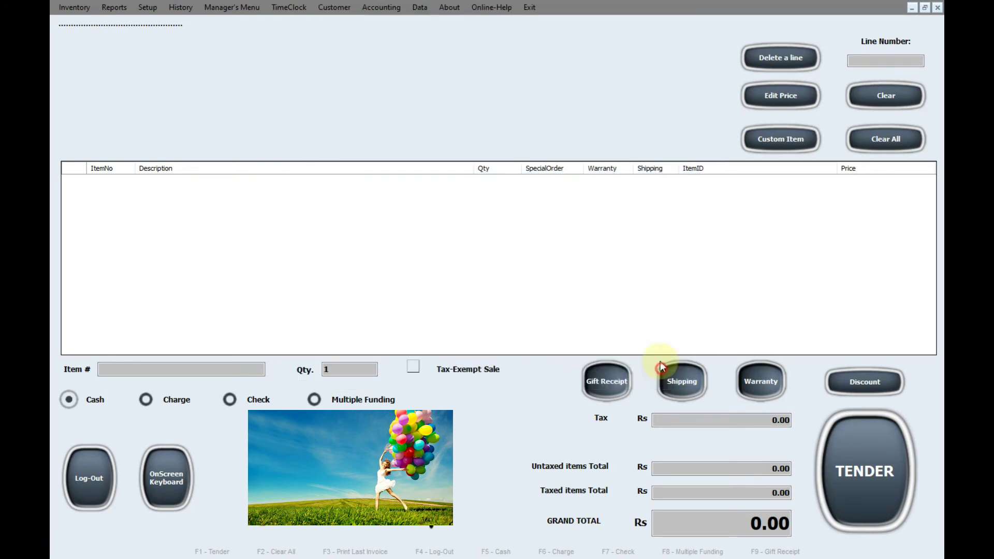
- Review the Quick Menu Buttons setup for sub-menu and quick buttons, and return to the main sales screen
left_click(145, 7)
left_click(198, 89)
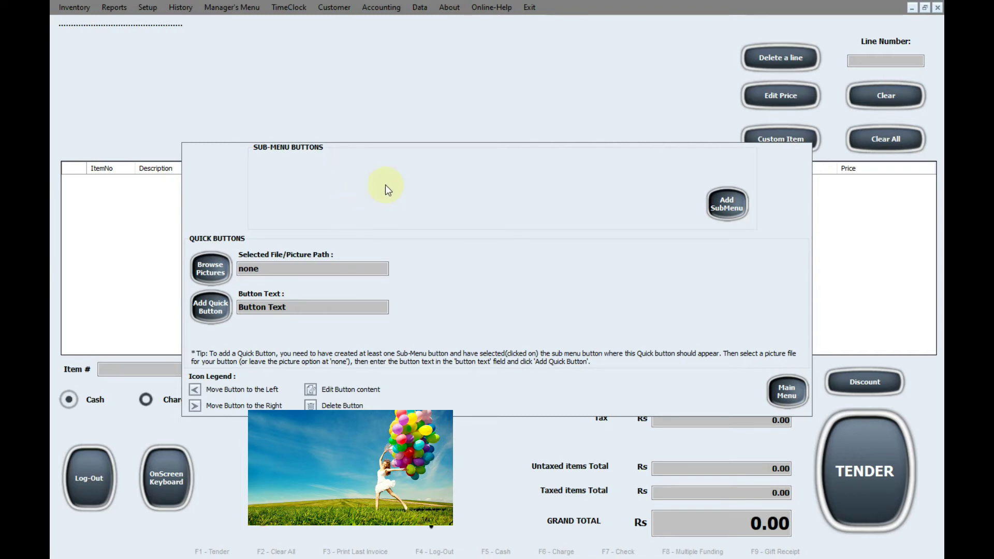
left_click(790, 386)
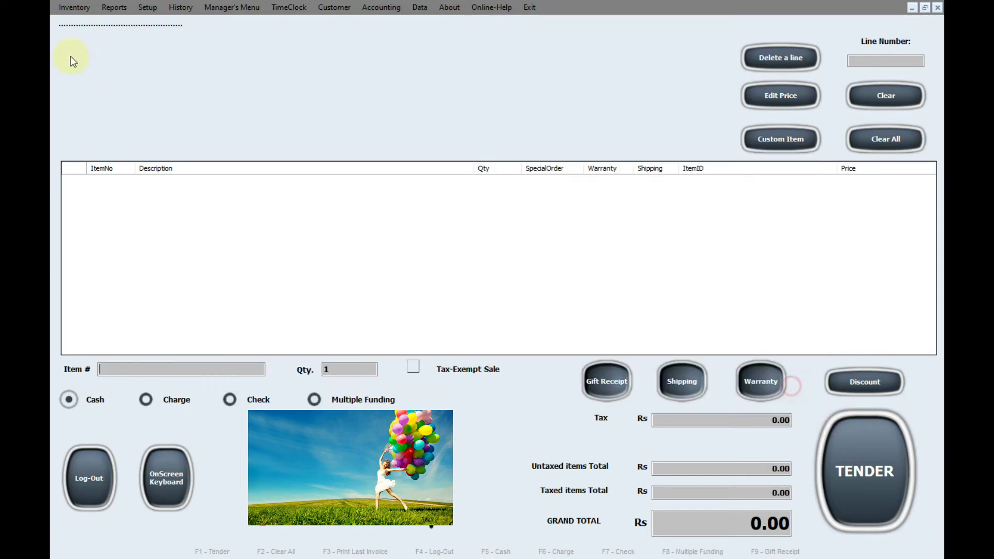
- Review the Security setup fields for changing and retrieving the administrator password, and close it without submitting changes
left_click(147, 9)
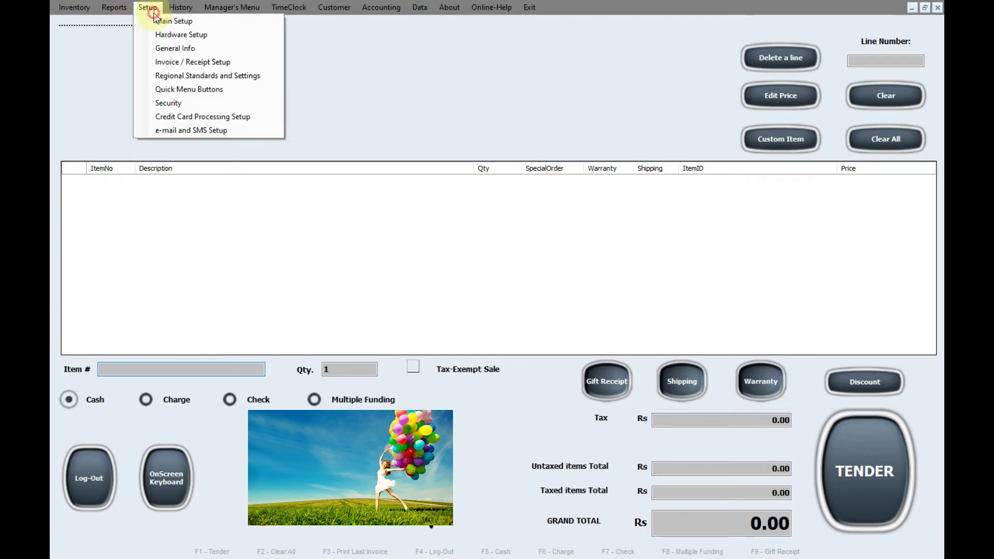
left_click(191, 102)
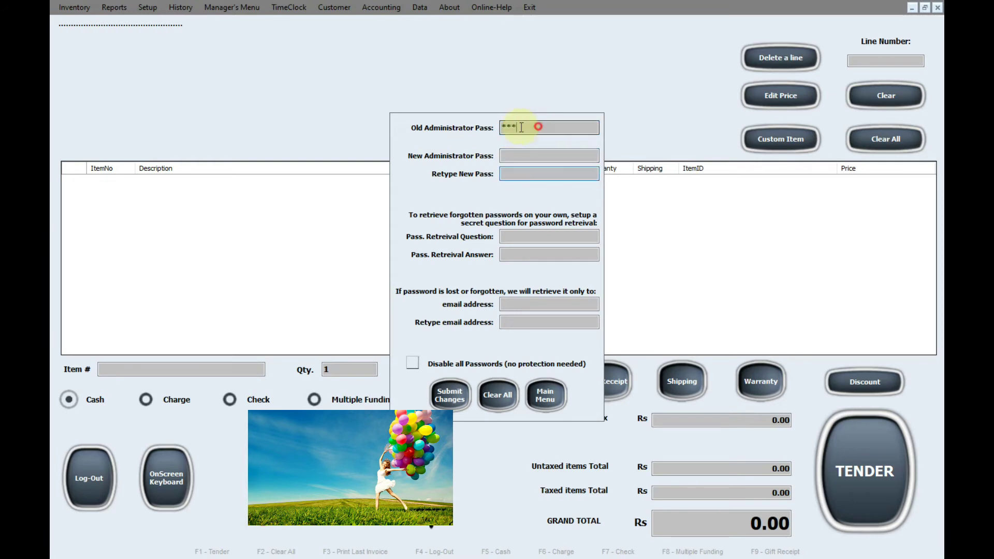
left_click(524, 157)
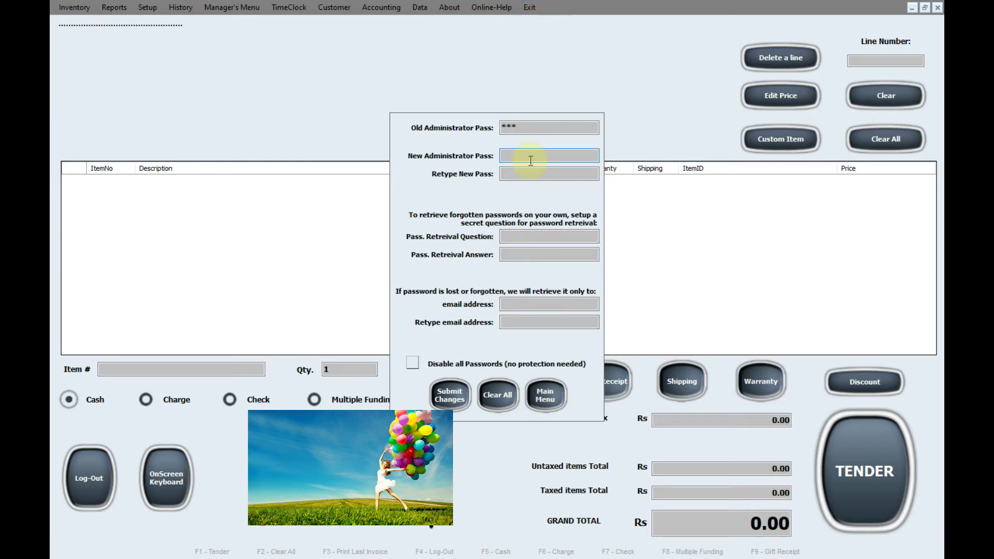
left_click(545, 395)
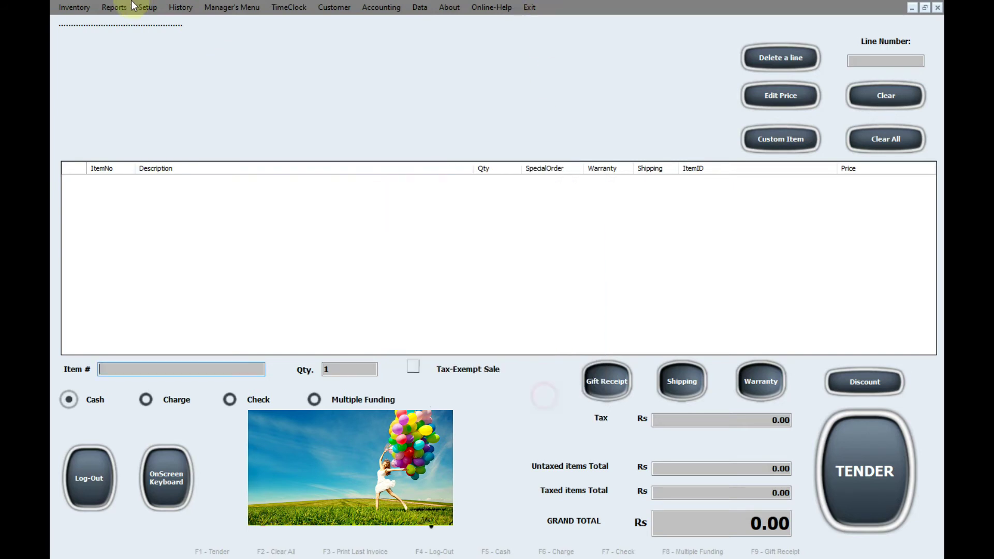
left_click(156, 10)
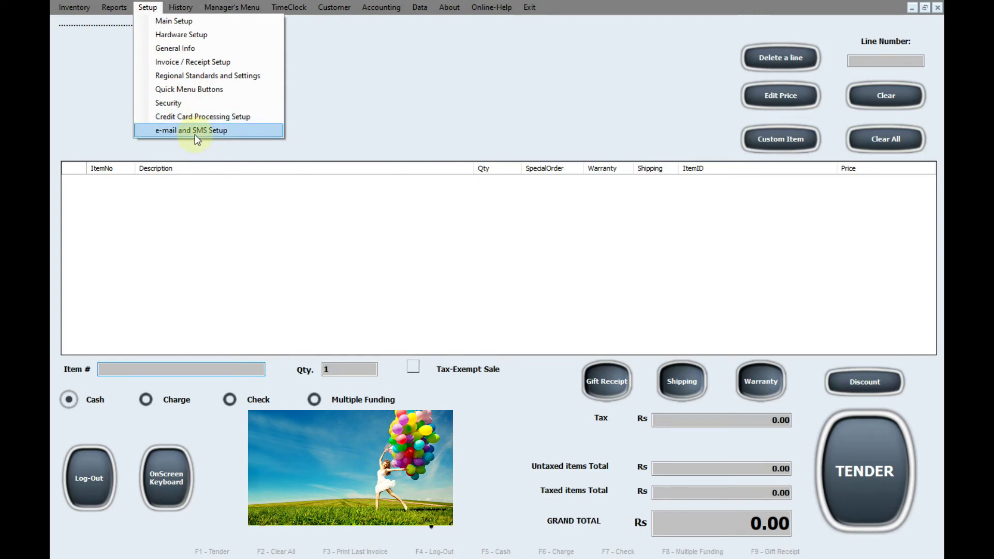
left_click(313, 94)
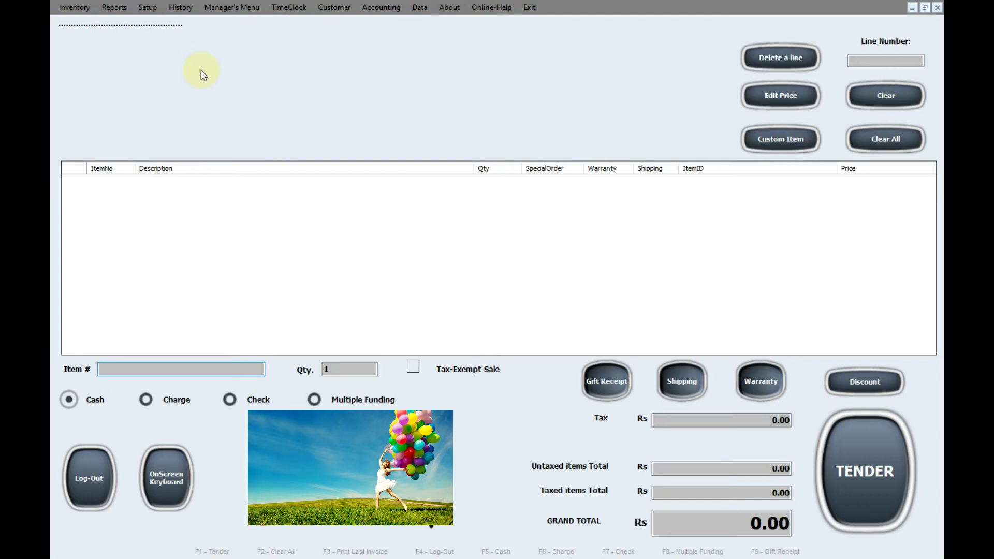
left_click(188, 7)
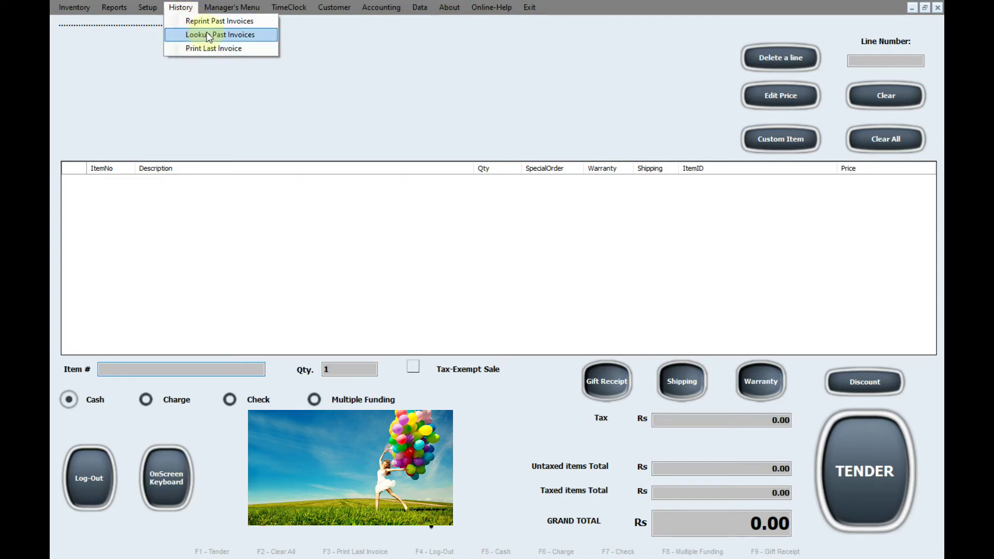
left_click(215, 75)
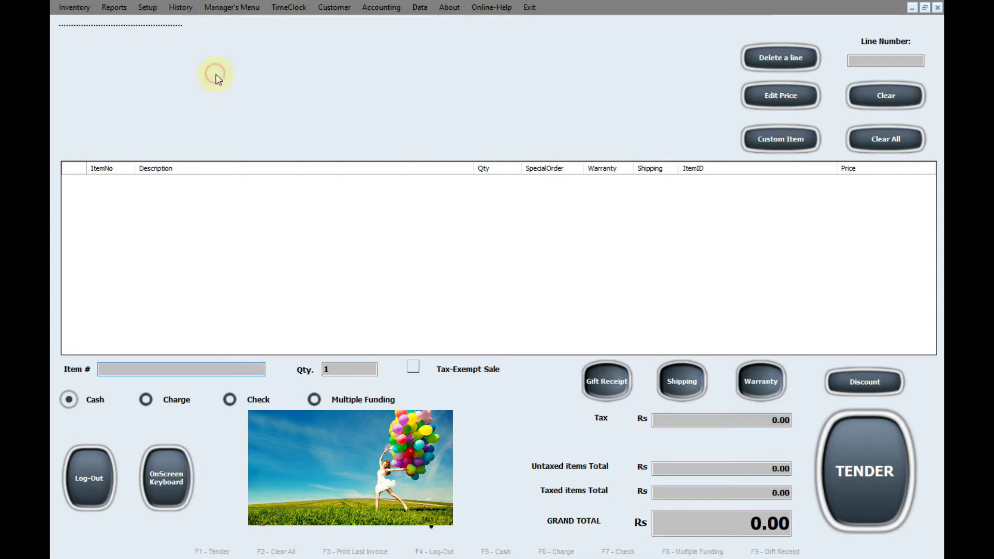
- Find invoice 456 in Reprint Past Invoices and return to the main sales screen without reprinting it
left_click(178, 9)
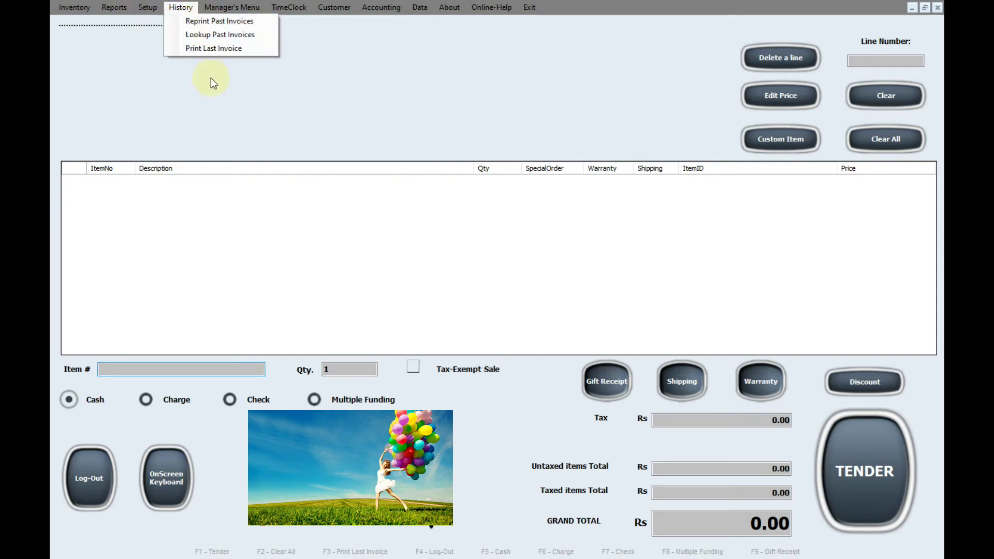
left_click(225, 22)
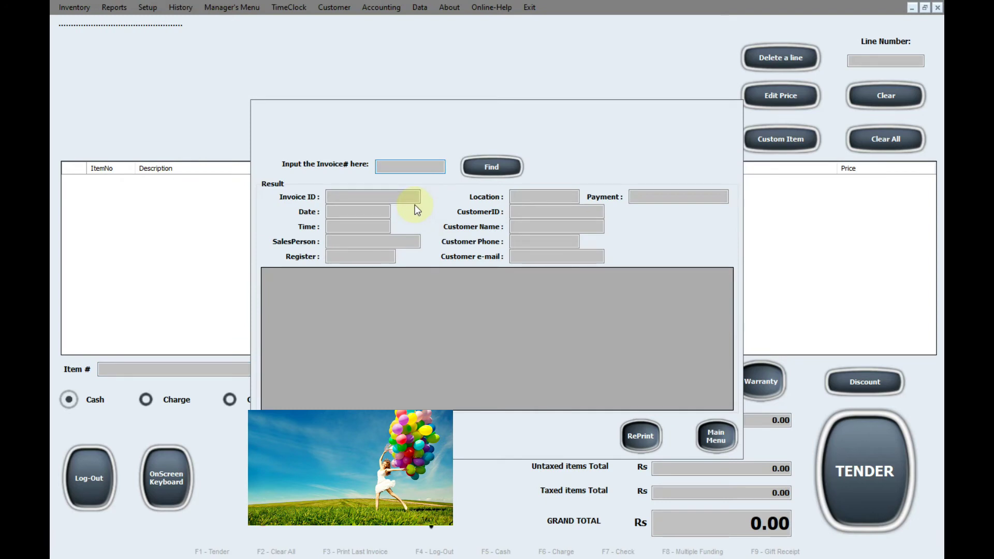
left_click(383, 172)
type("456")
key("Return")
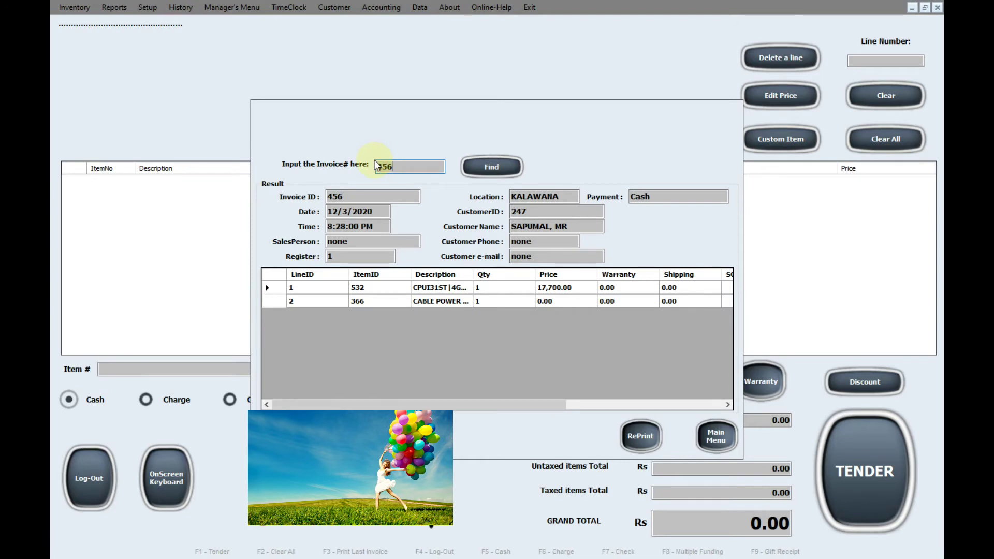
left_click_drag(397, 164, 339, 156)
left_click(716, 439)
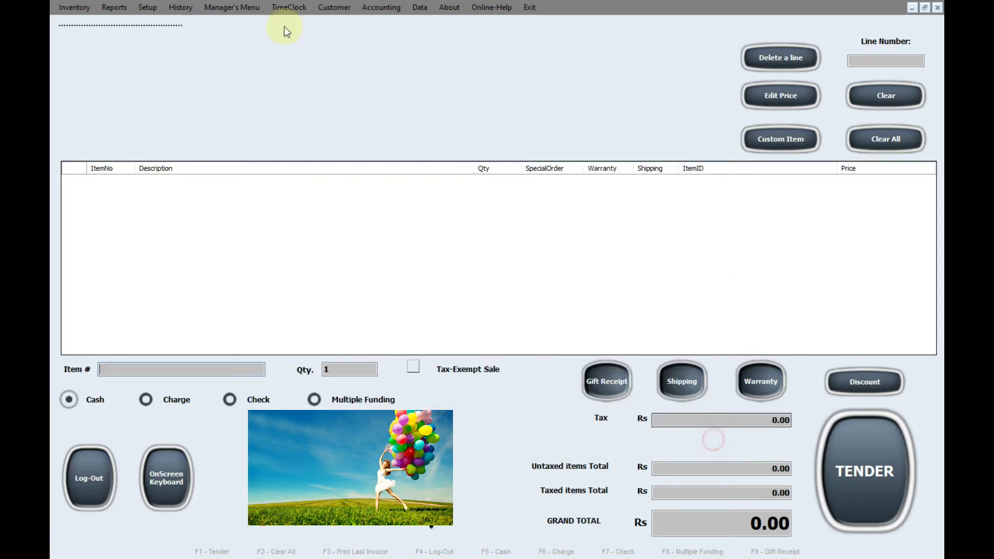
- Search the invoice database by invoice number for 458 in Lookup Past Invoices and view its details
left_click(181, 8)
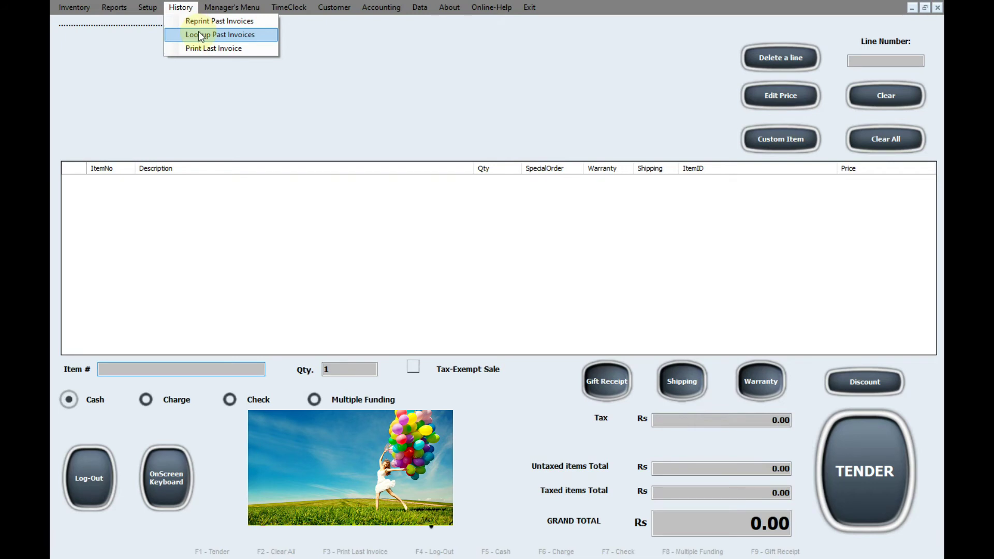
left_click(200, 35)
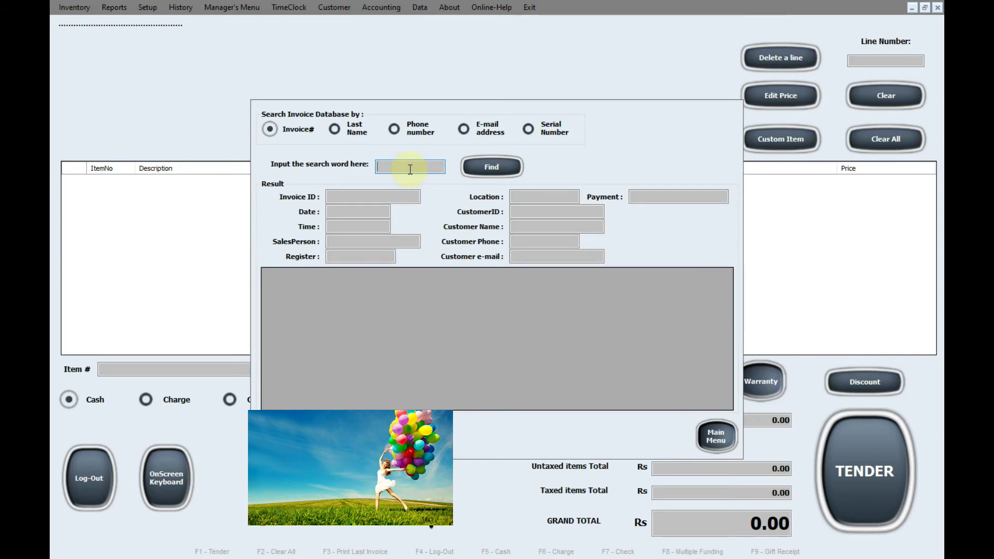
type("458")
key("Return")
scroll(490, 338, "down", 1)
scroll(490, 339, "up", 1)
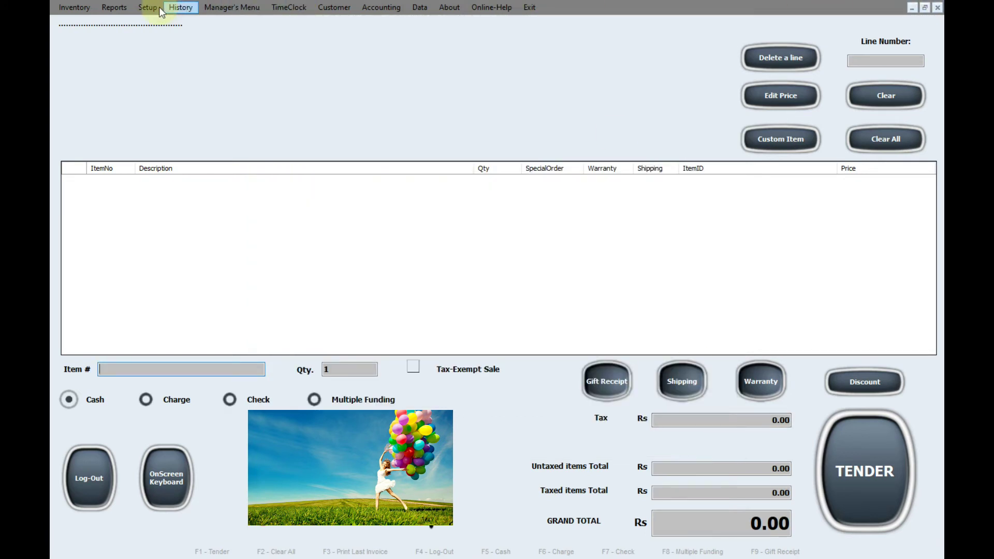
- Print the last invoice from the sales history
left_click(180, 7)
left_click(213, 49)
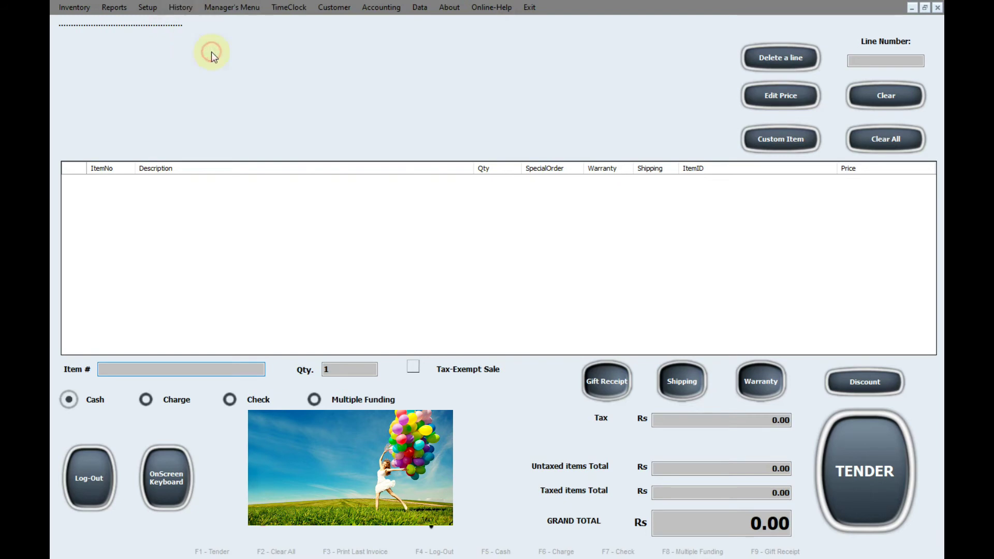
left_click(190, 144)
left_click(912, 9)
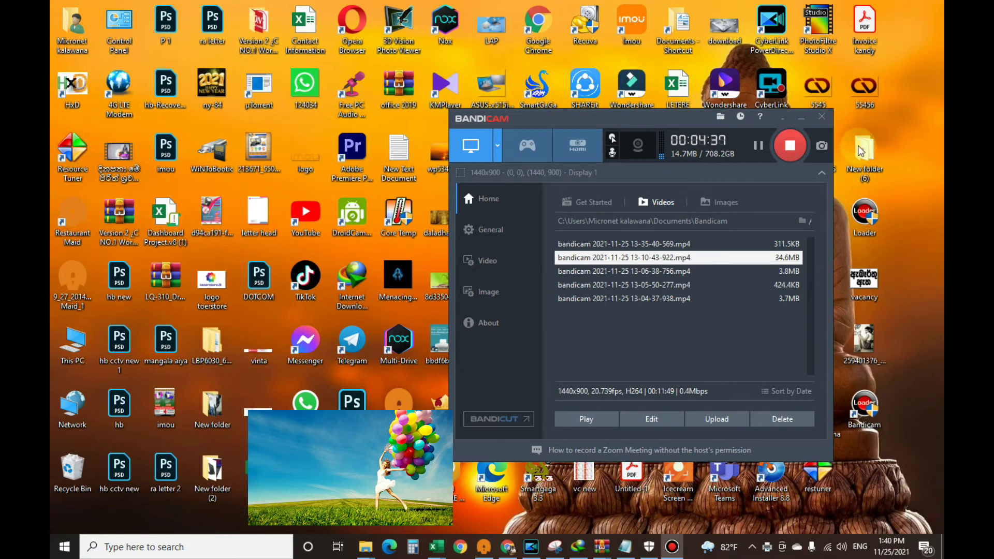
left_click(491, 547)
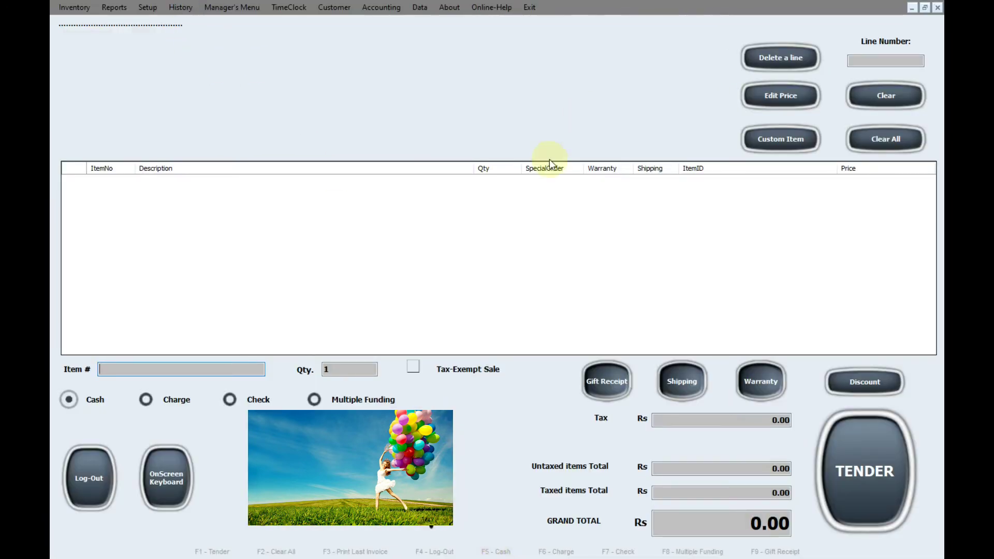
left_click(911, 8)
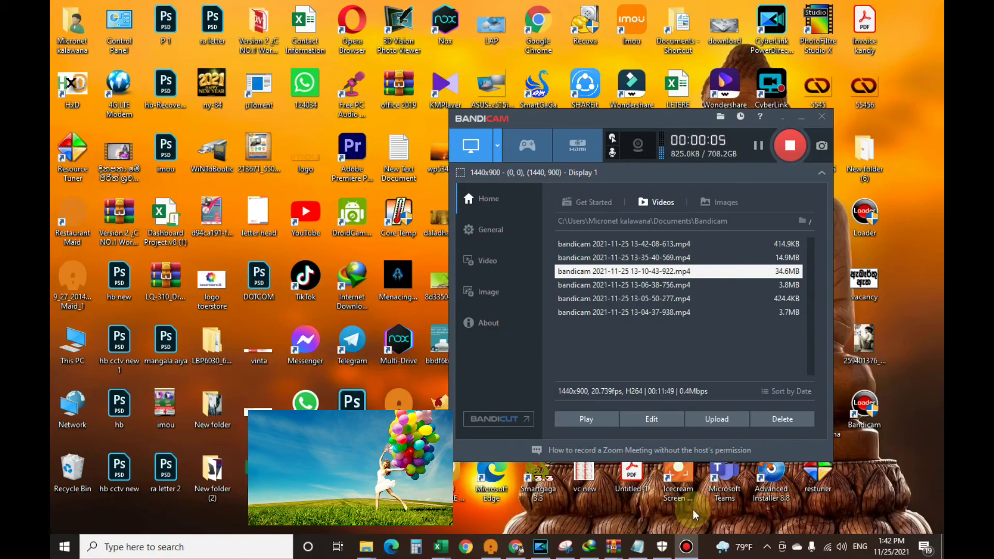
left_click(492, 547)
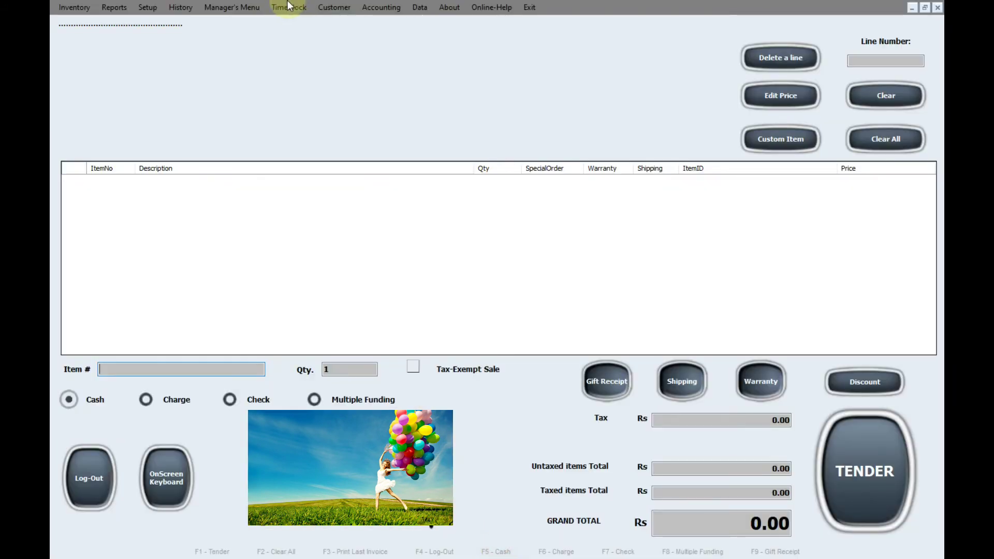
- Open the manager's Refund screen and find invoice 125
left_click(247, 8)
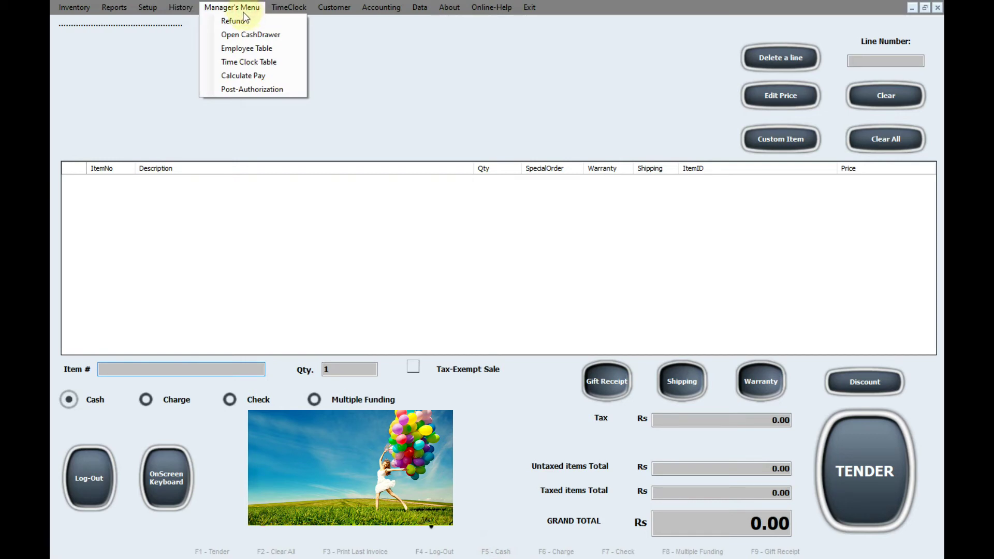
left_click(253, 7)
left_click(240, 8)
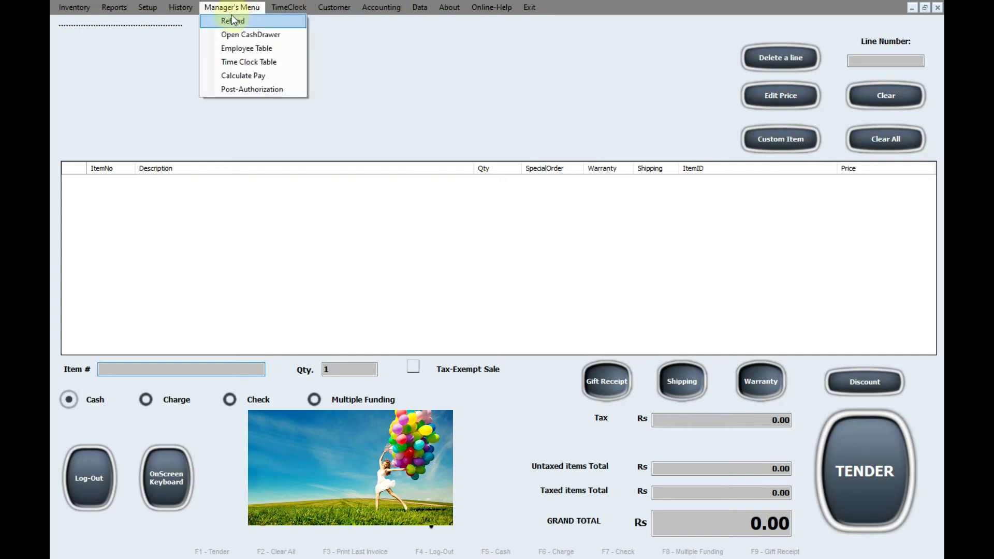
left_click(233, 19)
left_click(242, 24)
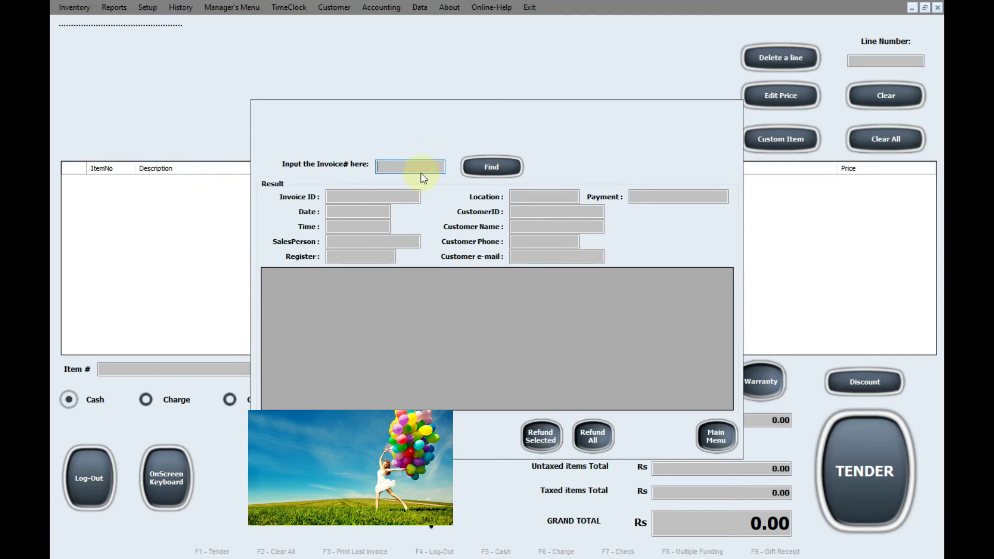
type("125")
key("Return")
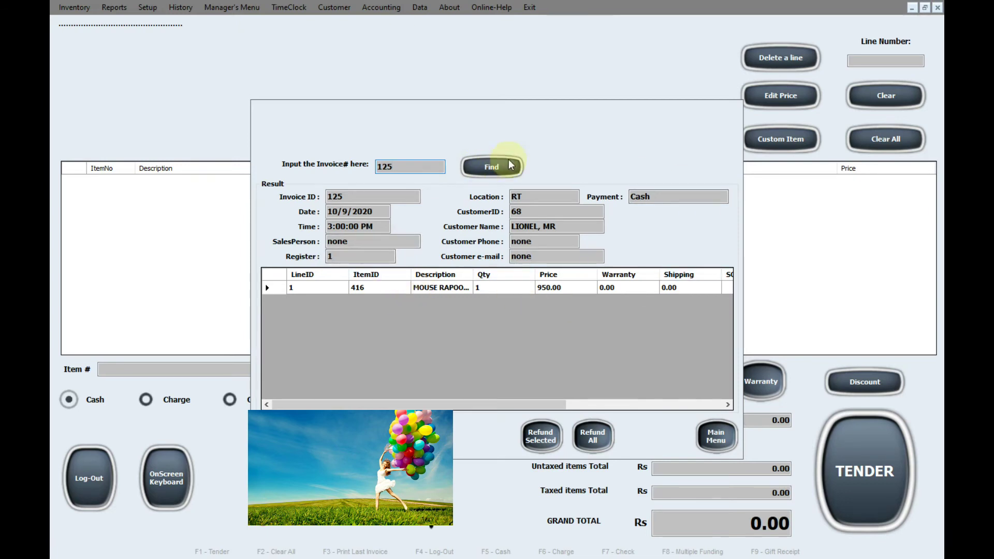
- Select the item line of invoice 125 in the Refund screen and return to the main sales screen without refunding it
left_click(282, 288)
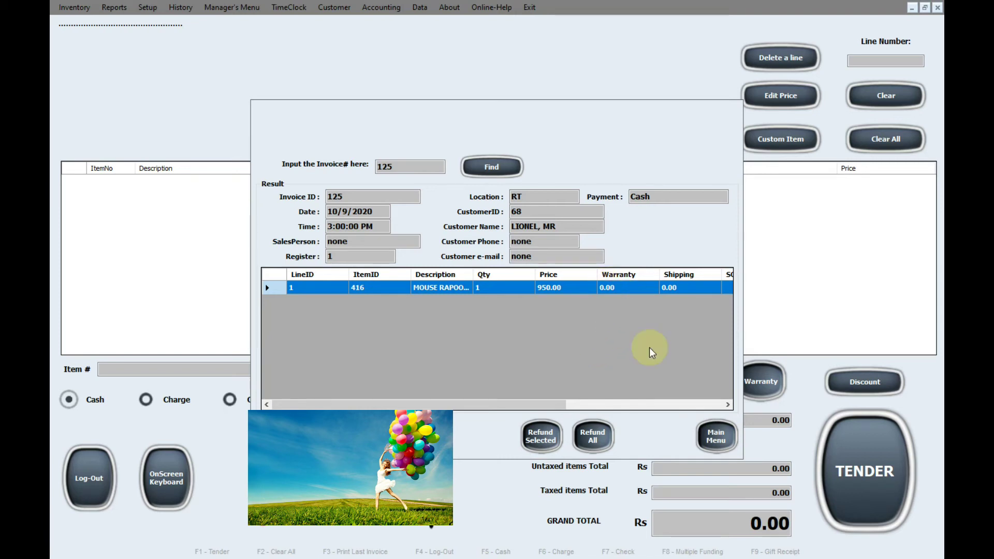
left_click(719, 442)
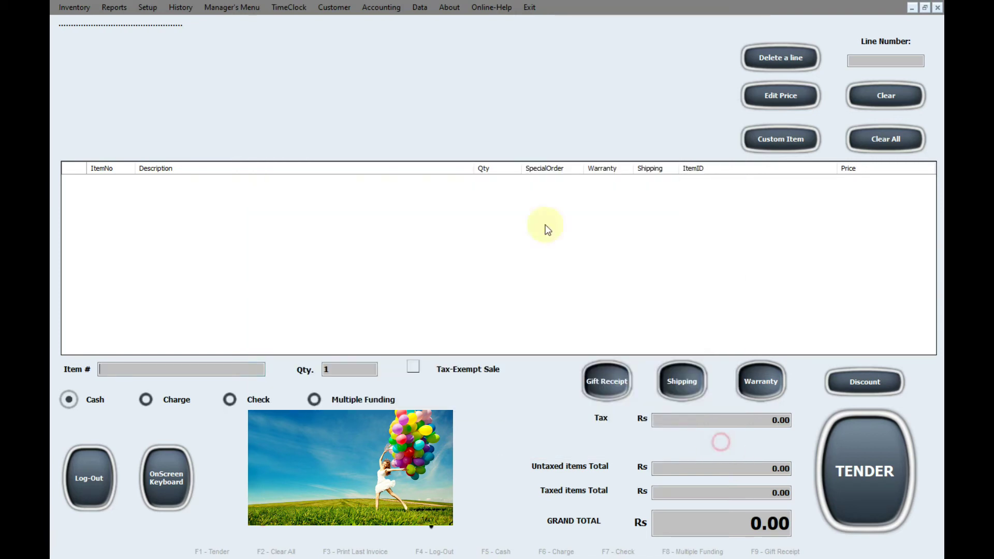
- View the manager's Calculate Pay screen and the employee TimeClock punch screen, returning to the main sales screen after each
left_click(239, 8)
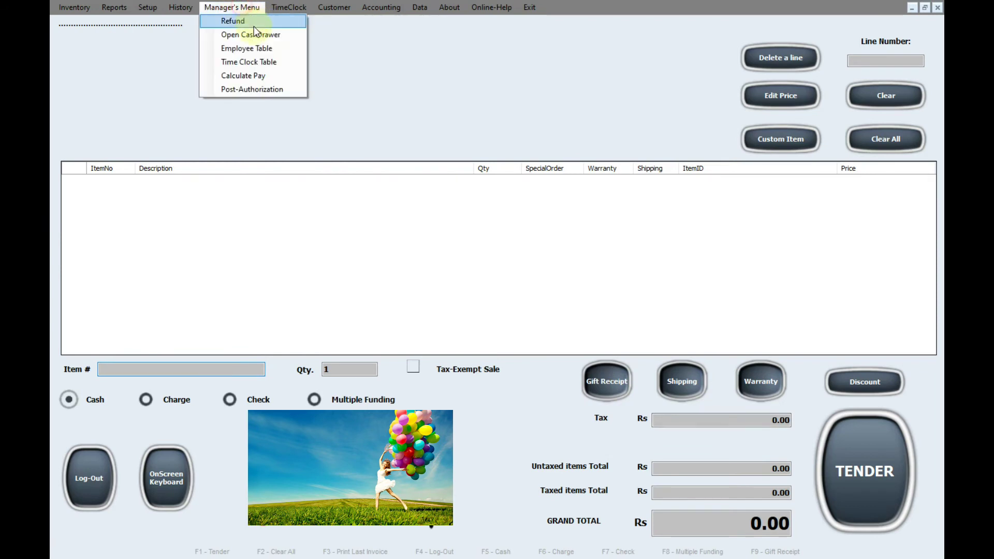
left_click(266, 78)
left_click(666, 404)
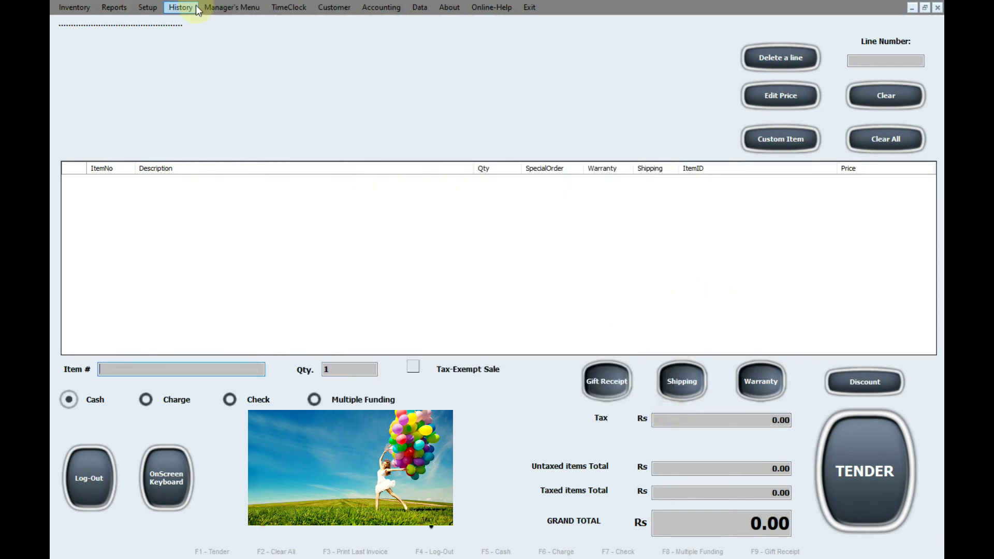
left_click(288, 8)
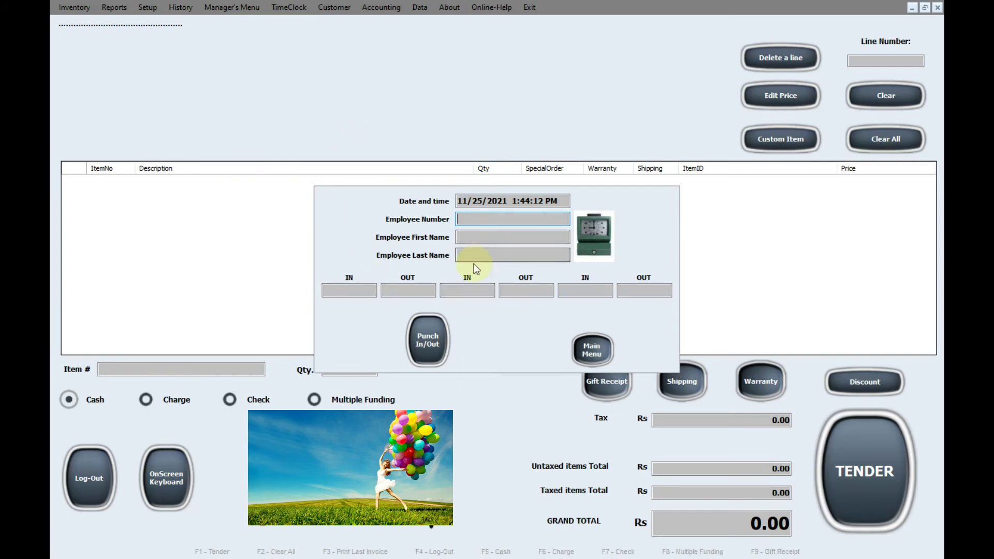
left_click(592, 348)
- Review the blank Customer Search, Add, Update form and return to the main sales screen without entering a customer
left_click(335, 7)
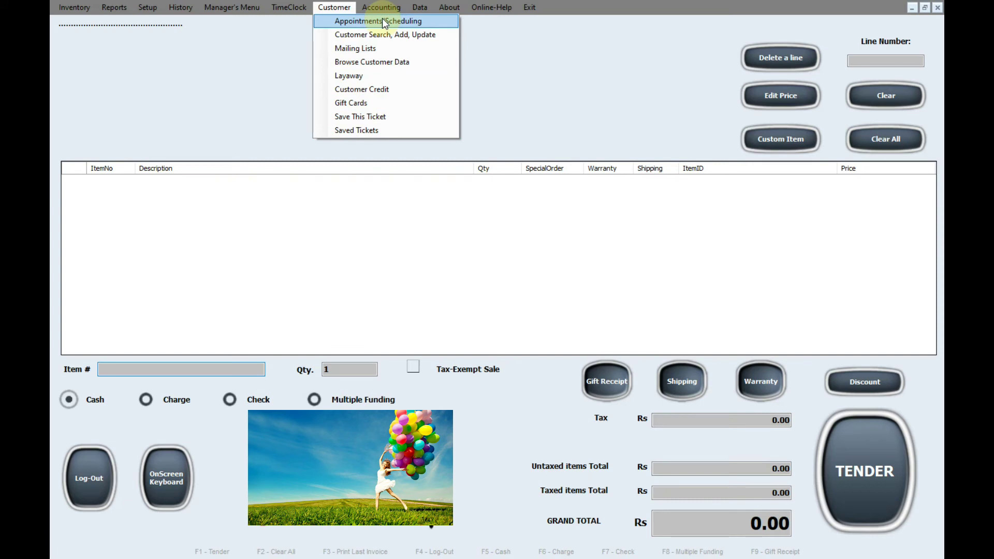
left_click(416, 7)
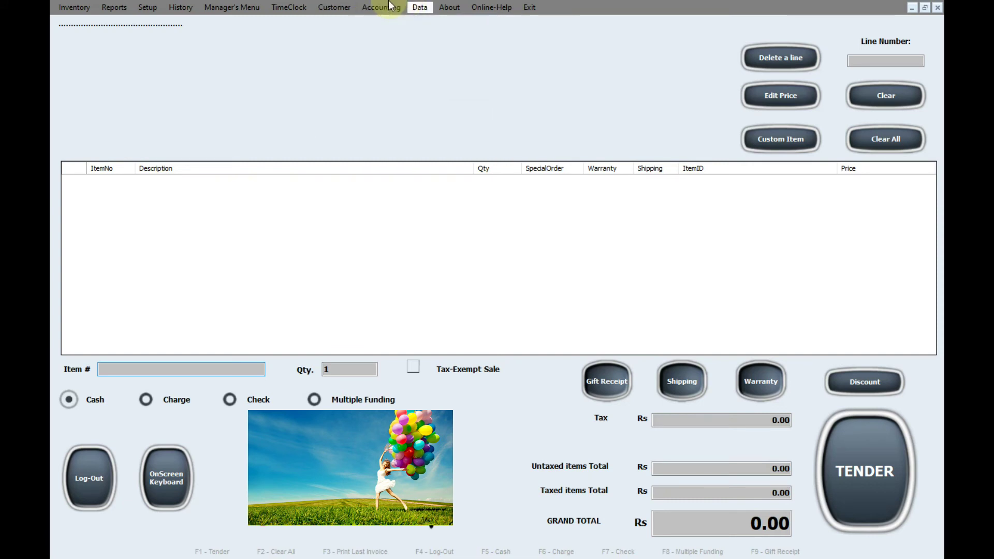
left_click(351, 7)
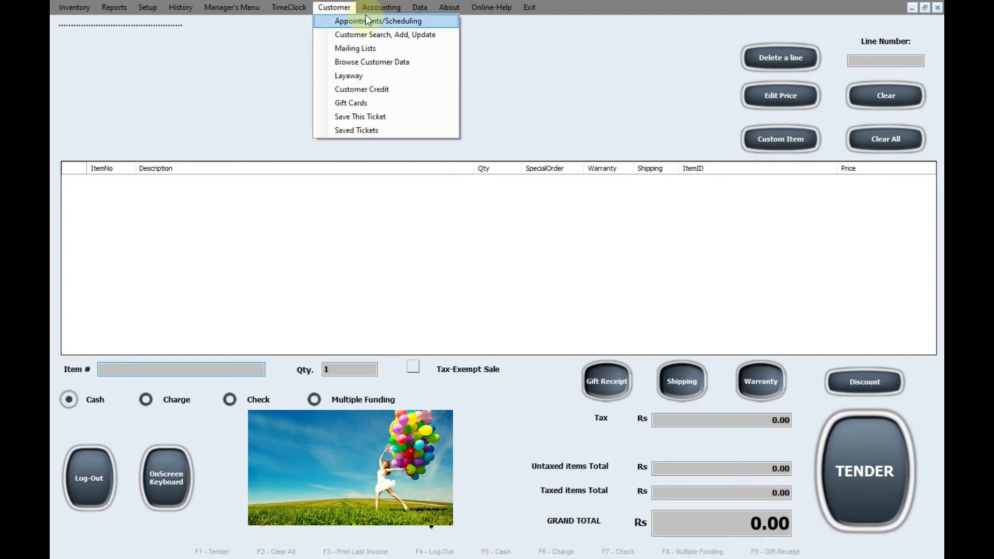
left_click(371, 33)
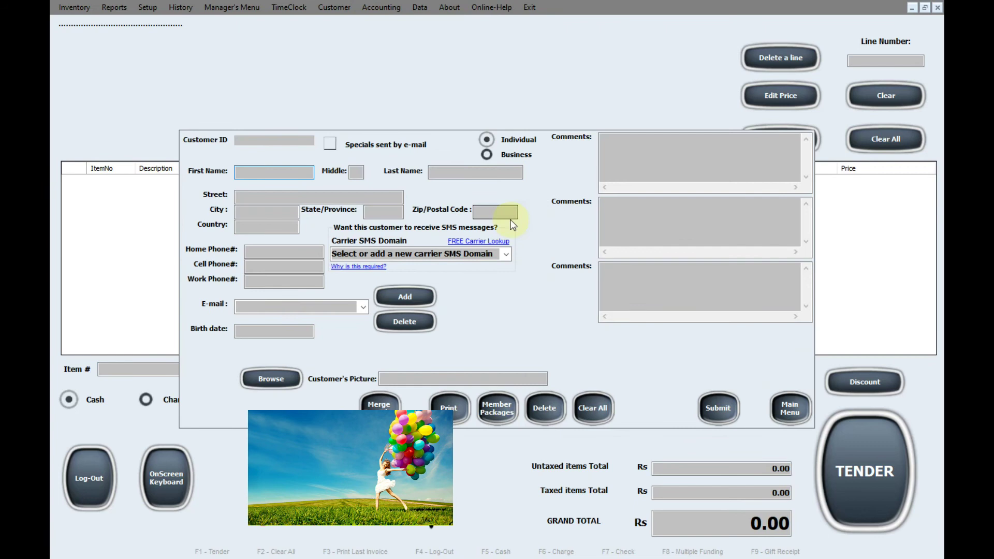
left_click(789, 411)
left_click(334, 7)
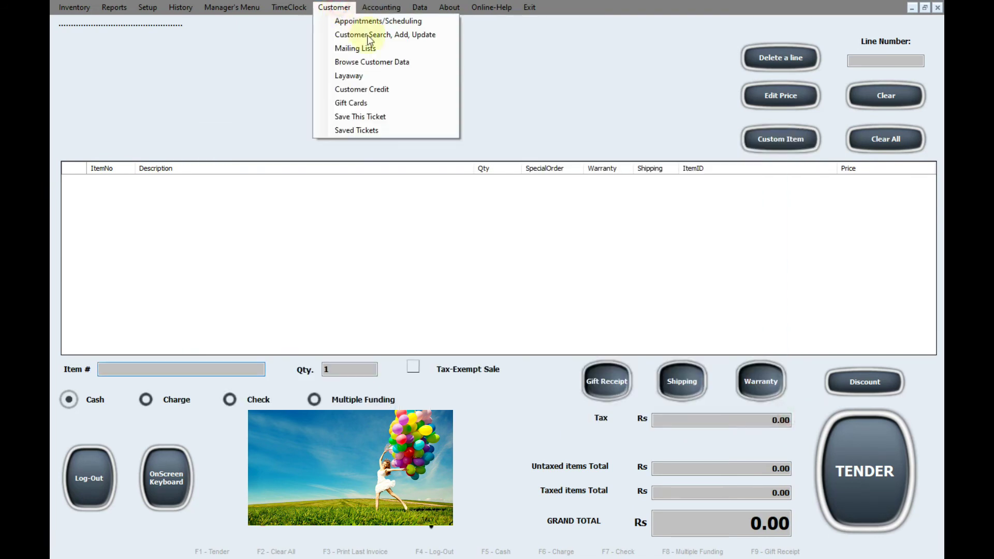
left_click(370, 34)
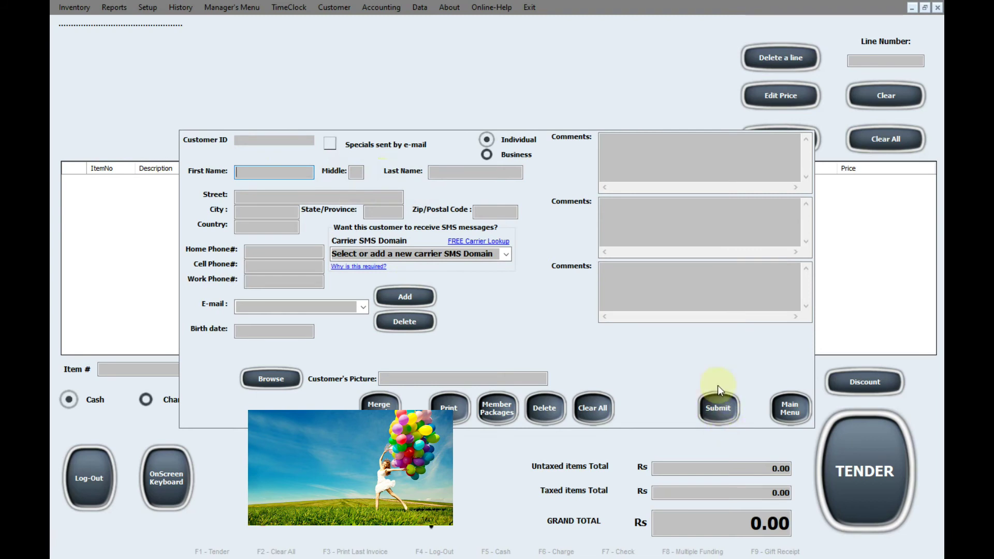
left_click(797, 408)
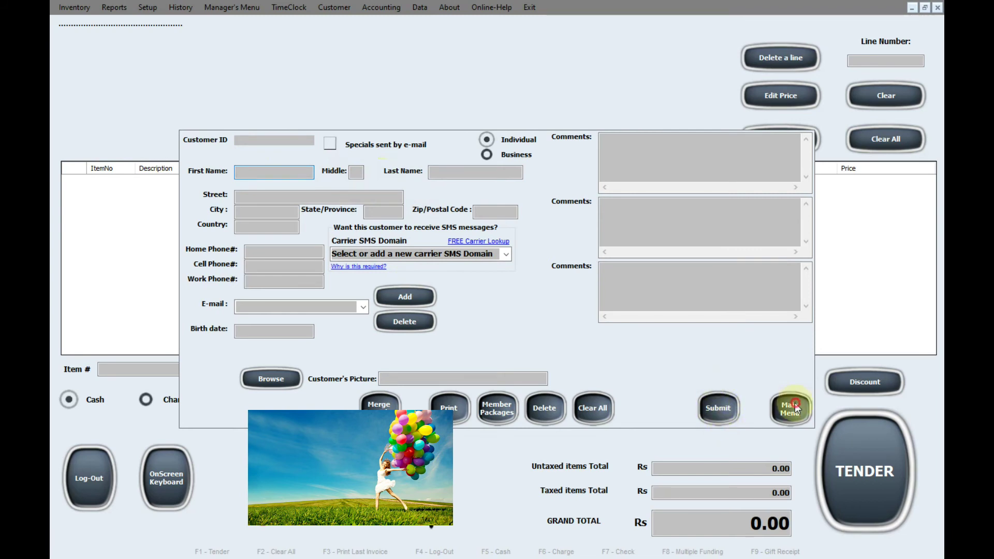
- Browse the customer data table, examining records throughout the list, and return to the main sales screen
left_click(328, 14)
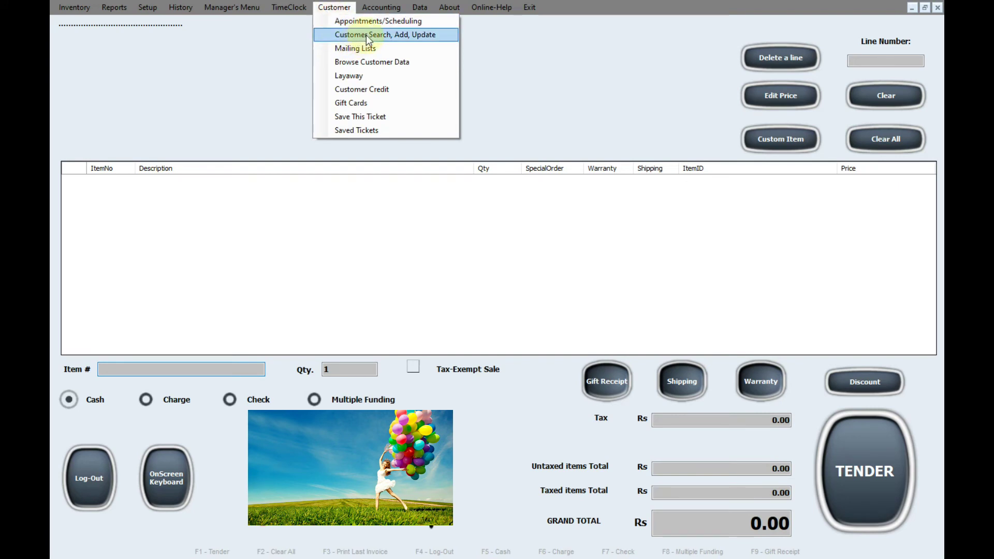
left_click(374, 62)
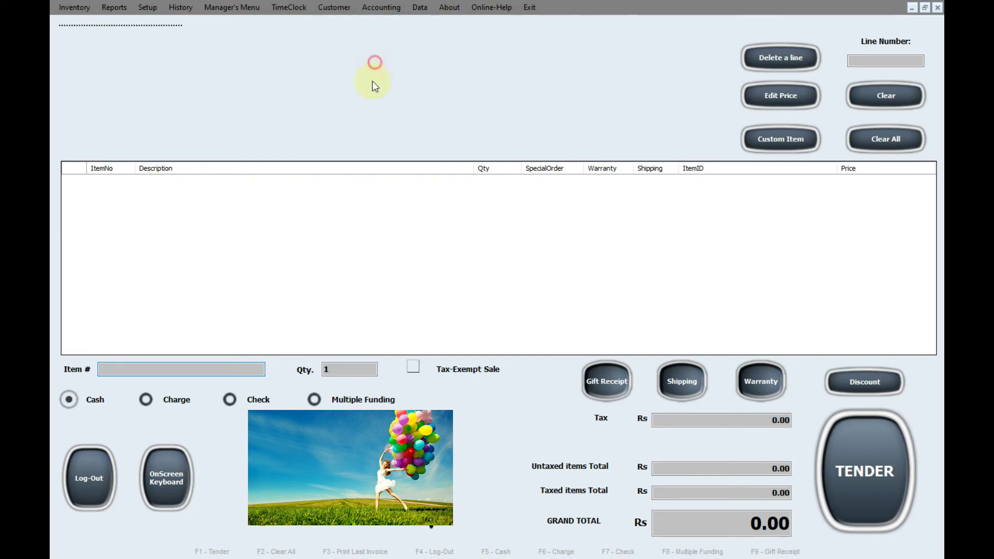
scroll(512, 324, "down", 20)
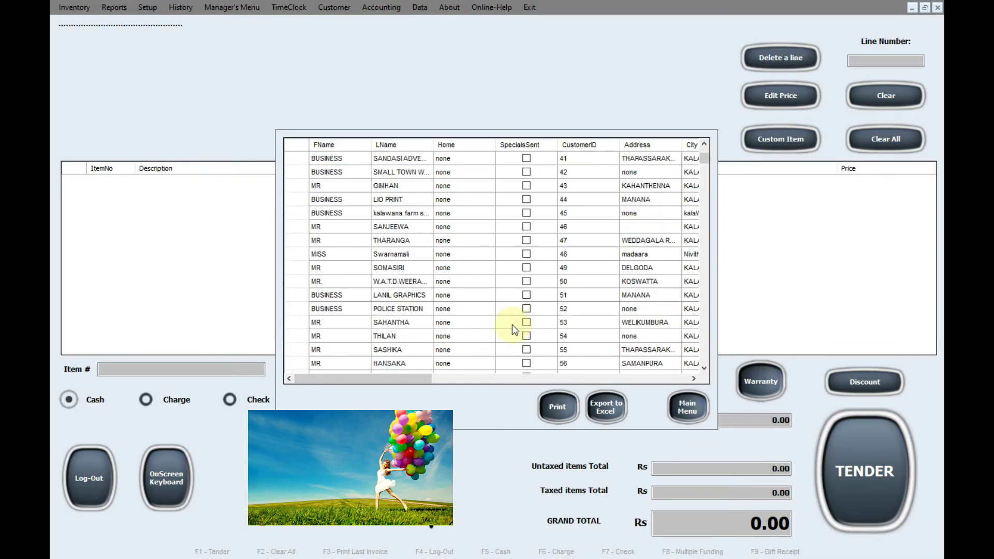
scroll(512, 324, "up", 20)
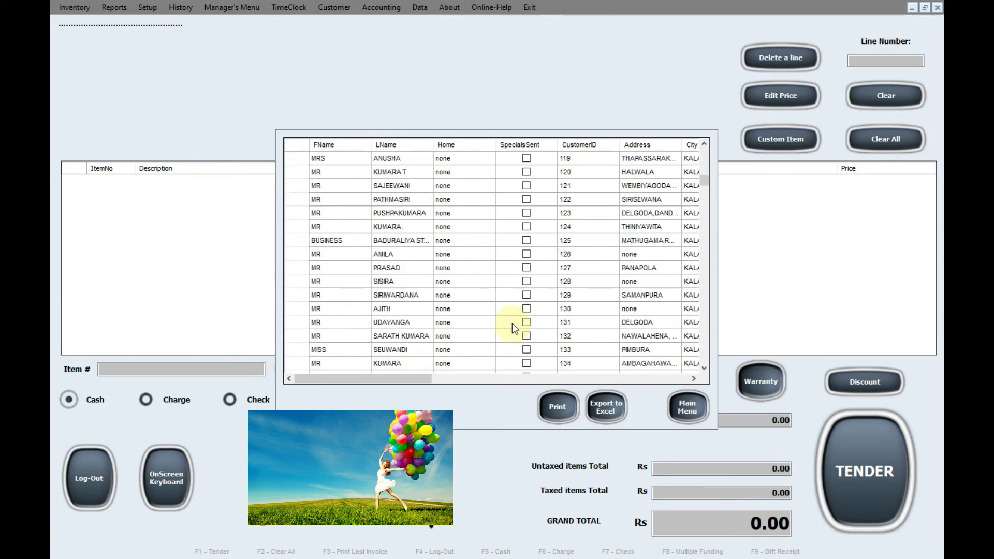
scroll(511, 322, "up", 2)
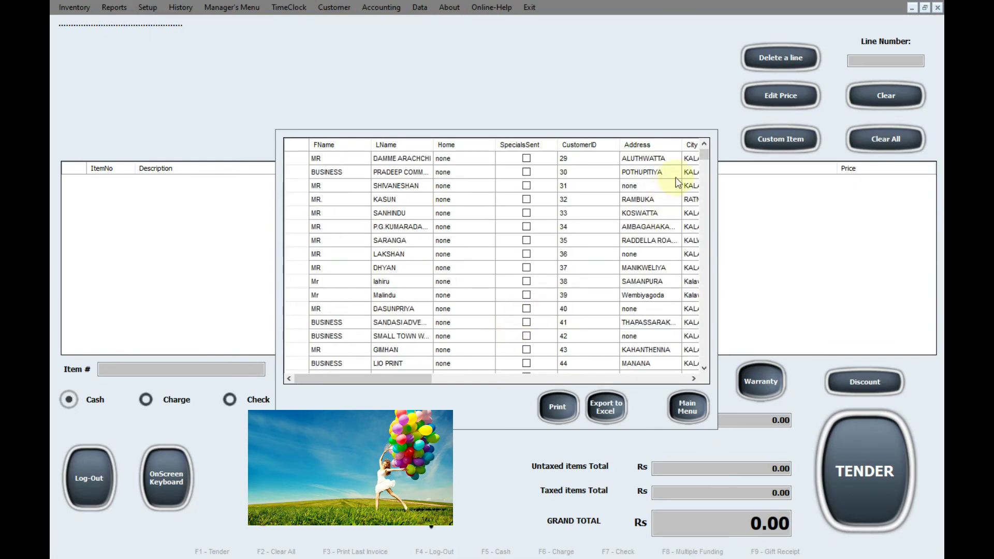
left_click_drag(706, 153, 704, 316)
scroll(357, 312, "up", 19)
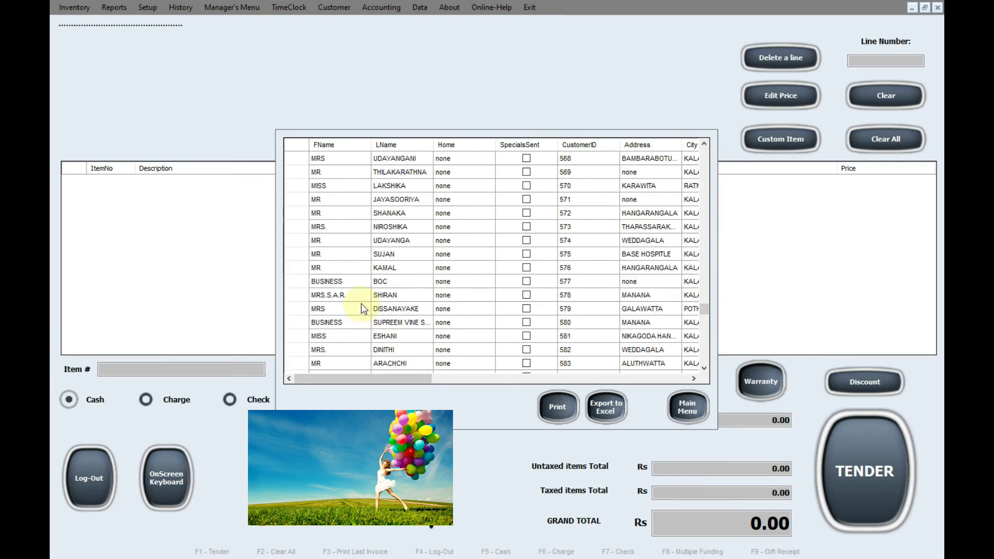
left_click(690, 409)
- Open the Accounting screen to view the accounts overview and return to the main sales screen
left_click(334, 7)
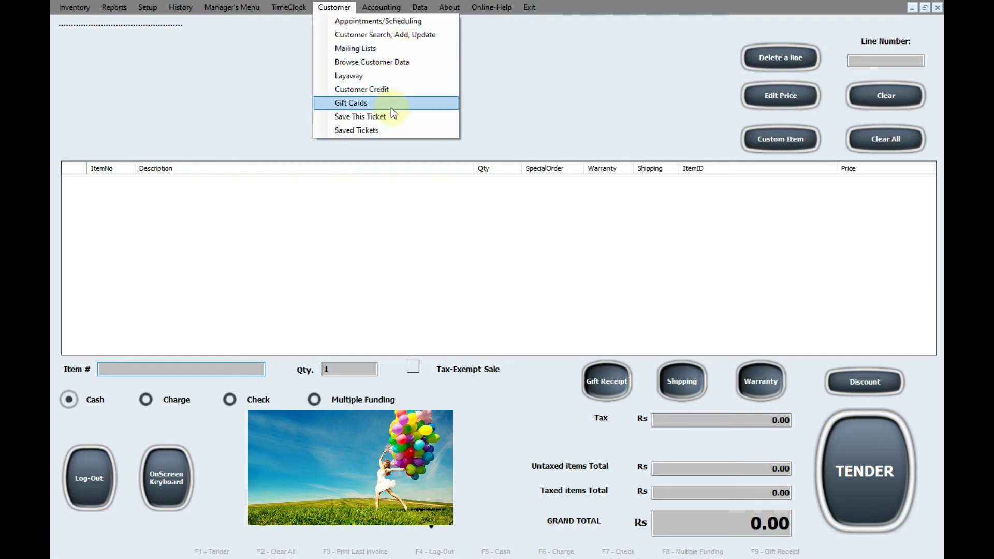
left_click(383, 48)
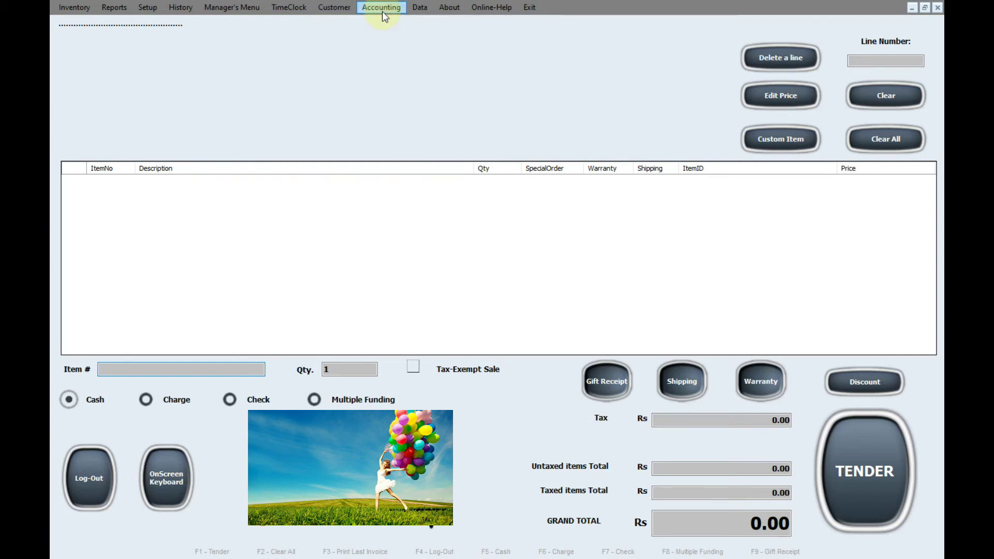
left_click(382, 11)
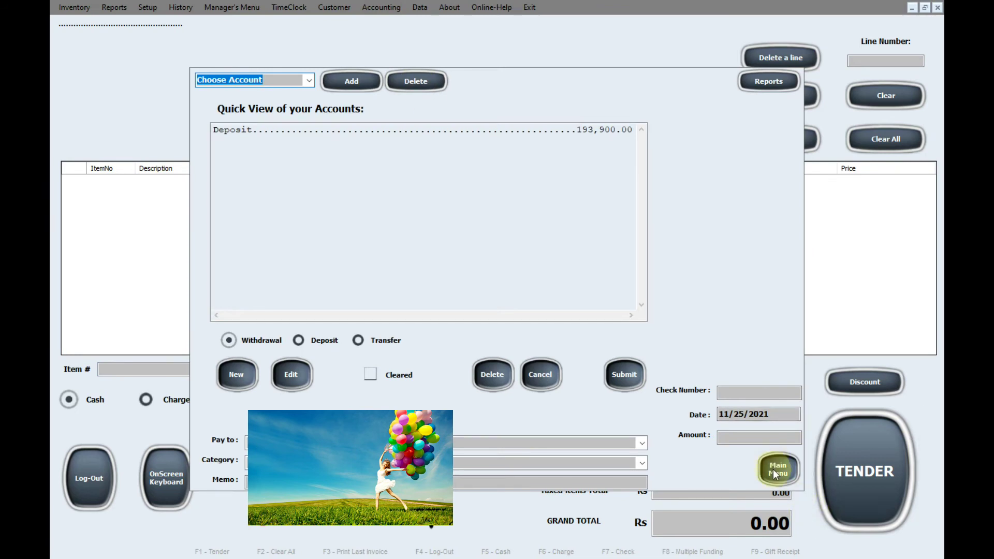
left_click(775, 471)
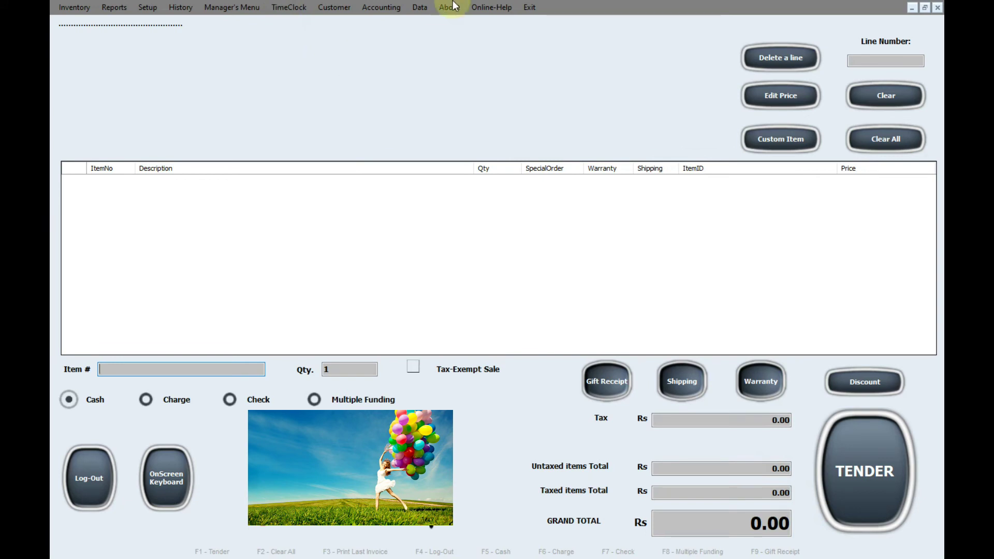
- Open the Import Inventory from Excel form and generate its example table
left_click(422, 8)
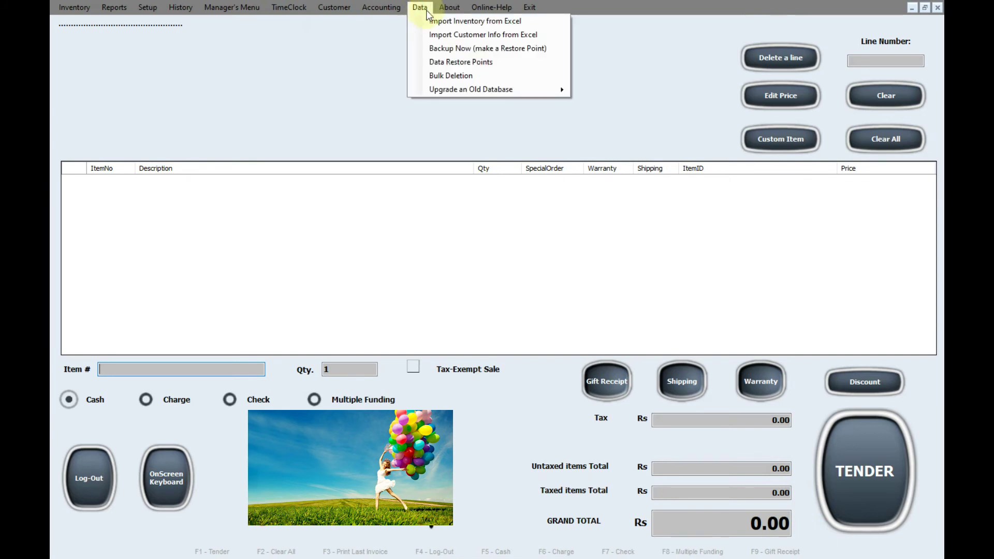
left_click(433, 8)
left_click(428, 12)
left_click(496, 24)
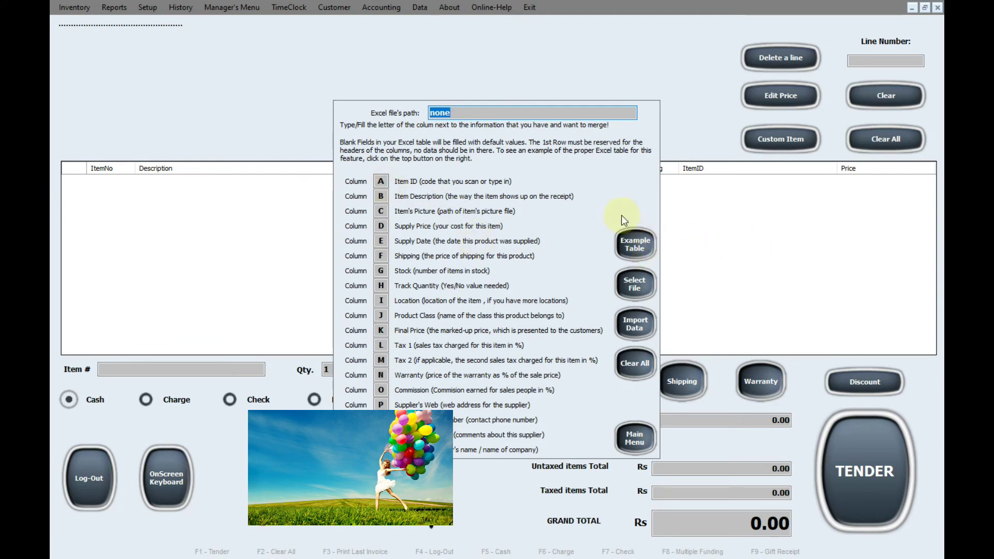
left_click(628, 250)
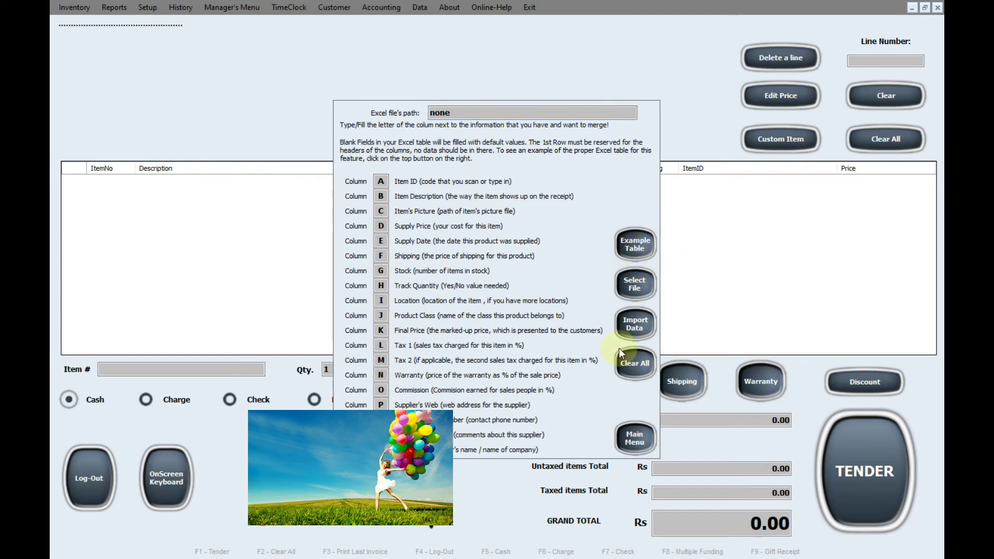
- Switch to the example inventory workbook in Excel, view it maximized, and switch back to the point-of-sale program
left_click(912, 8)
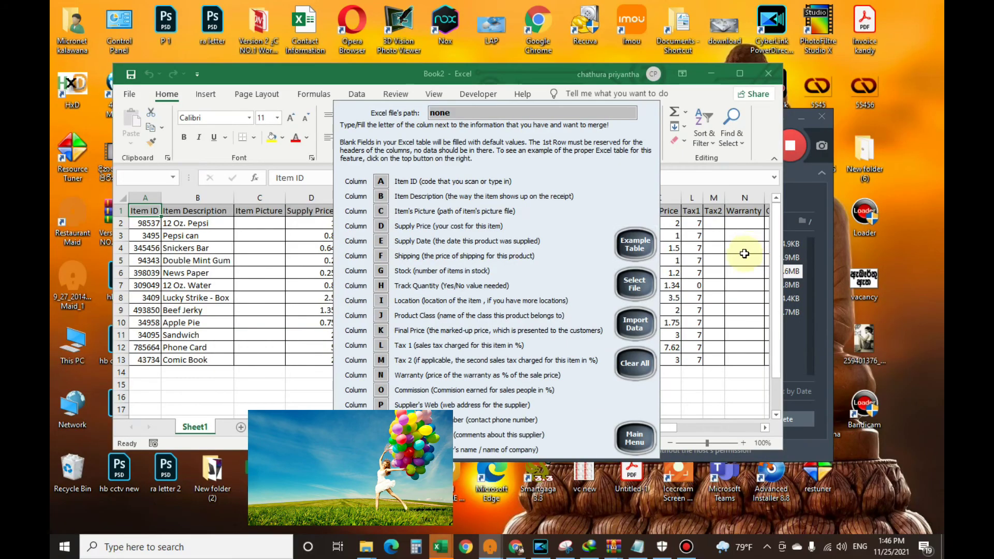
left_click(574, 482)
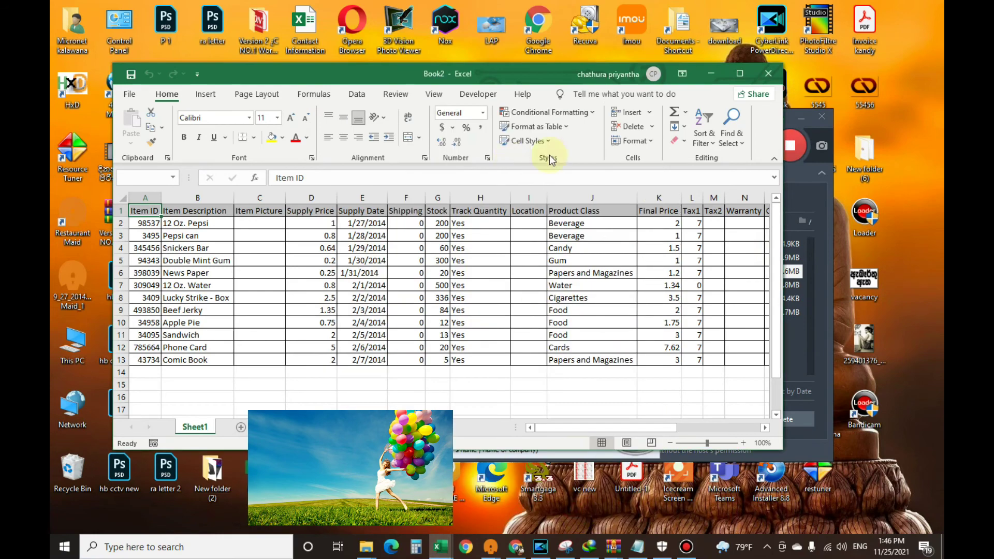
left_click(740, 74)
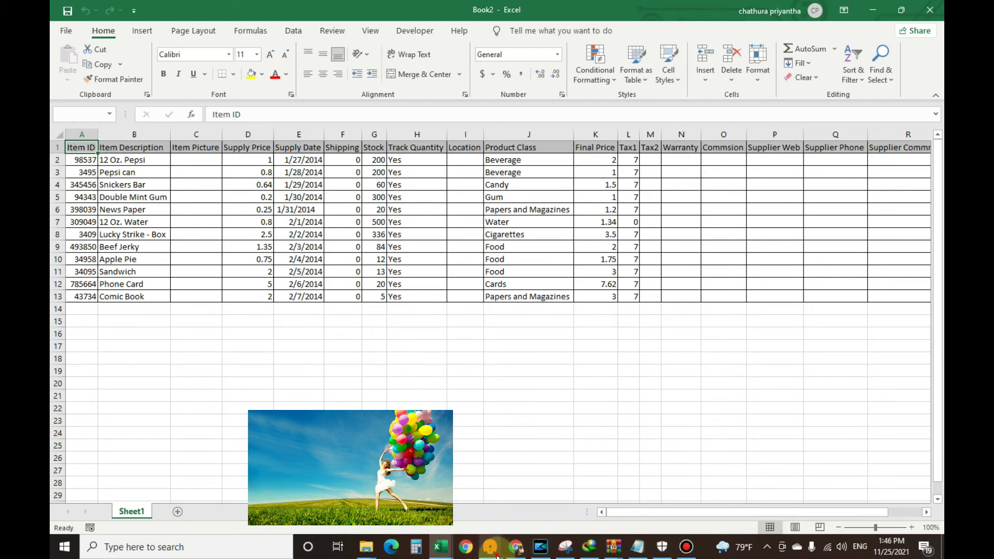
left_click(465, 494)
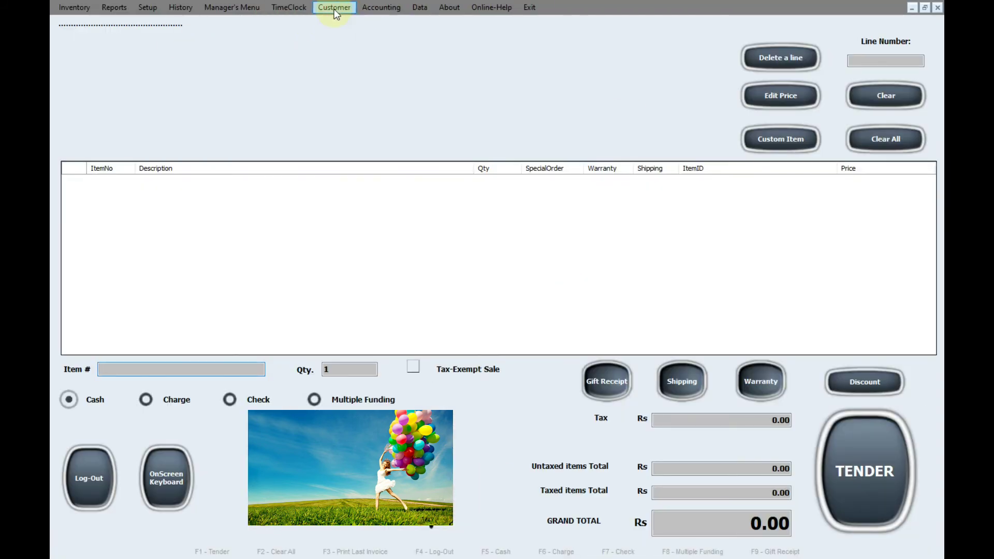
- Reopen the Import Inventory from Excel form and return to the main sales screen without importing a file
left_click(418, 9)
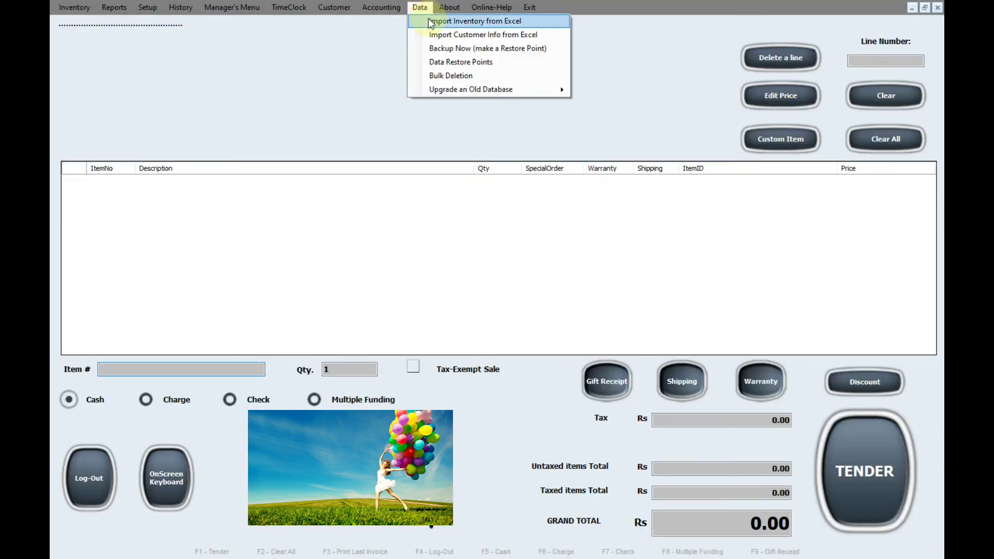
left_click(429, 19)
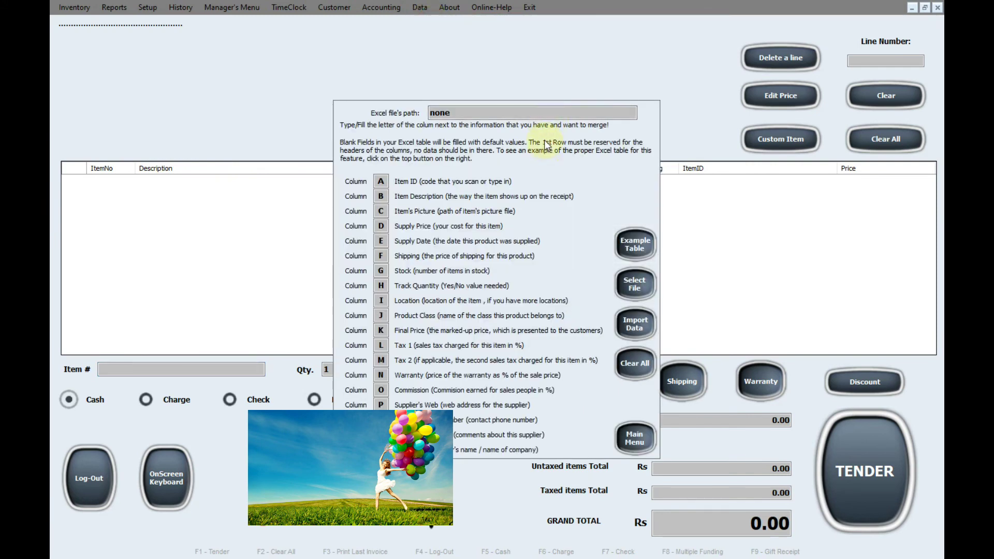
left_click(635, 438)
left_click(88, 8)
left_click(92, 20)
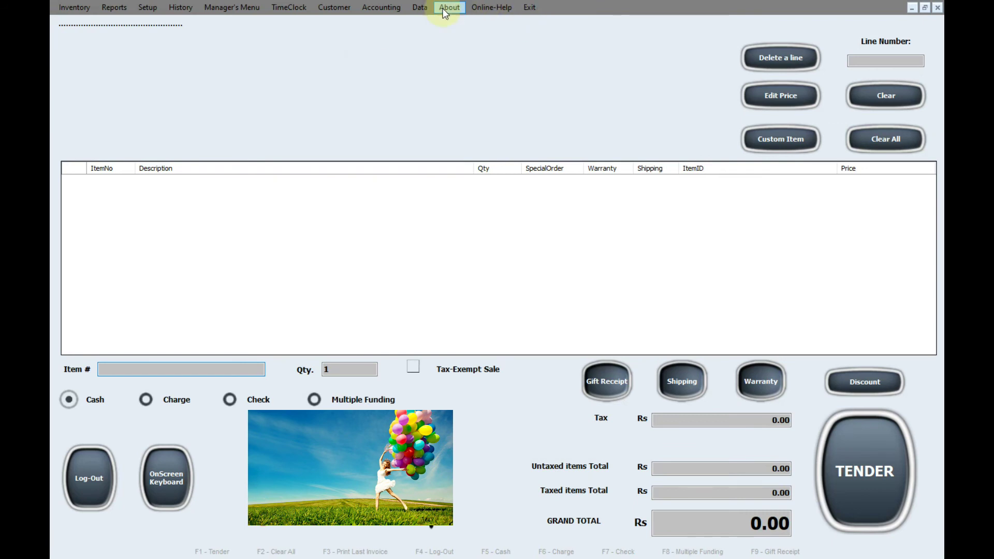
- Show the source versions available for upgrading an old database among the data functions
left_click(423, 9)
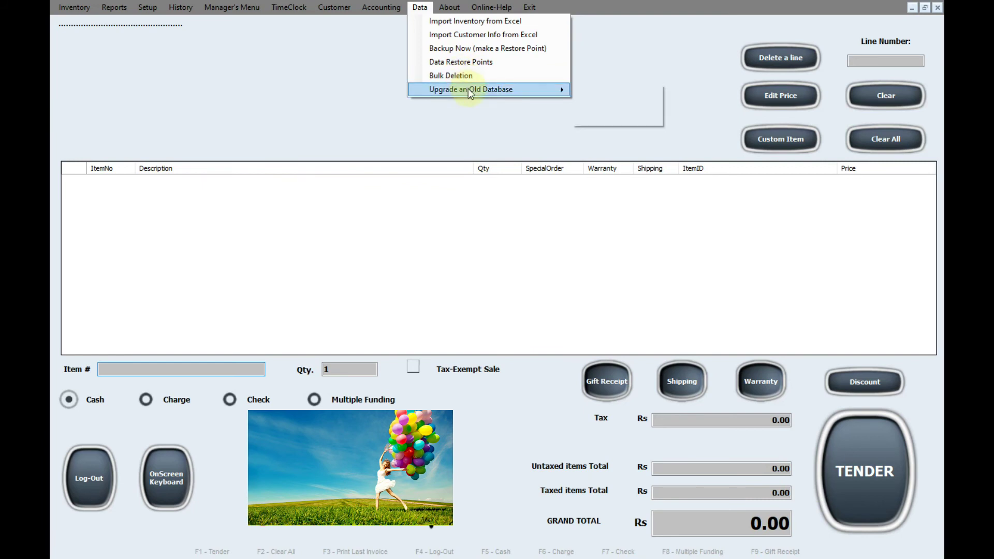
mouse_move(468, 88)
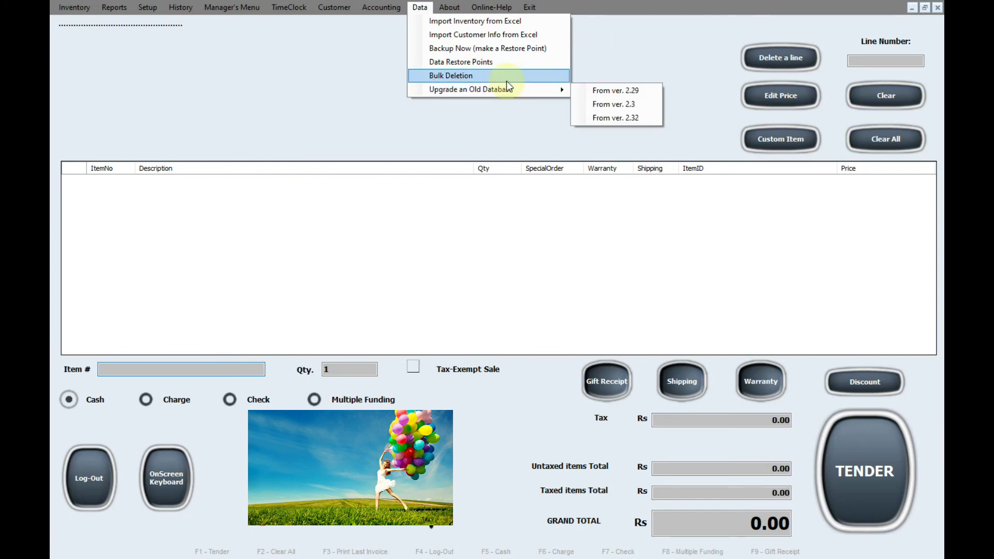
mouse_move(521, 92)
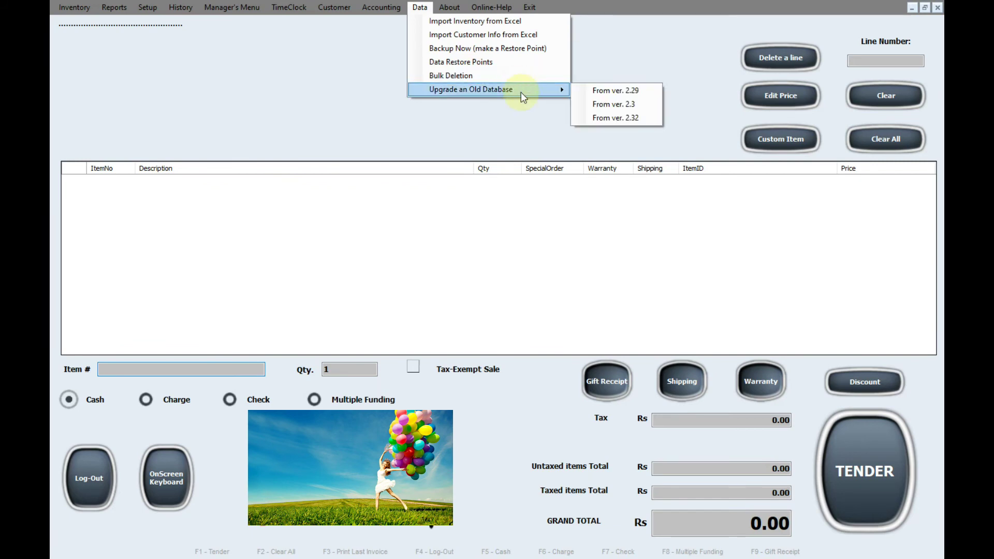
left_click(595, 117)
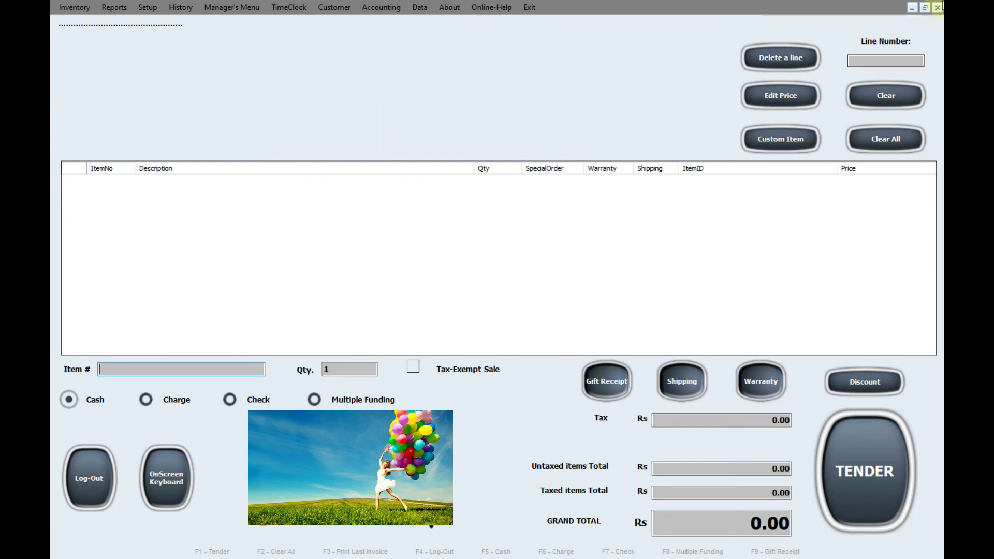
left_click(913, 7)
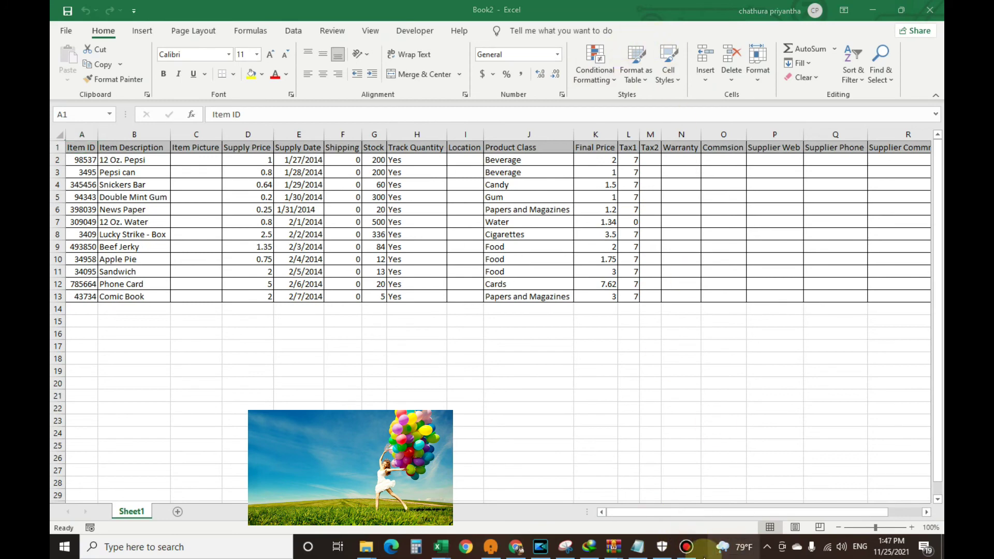
left_click(686, 546)
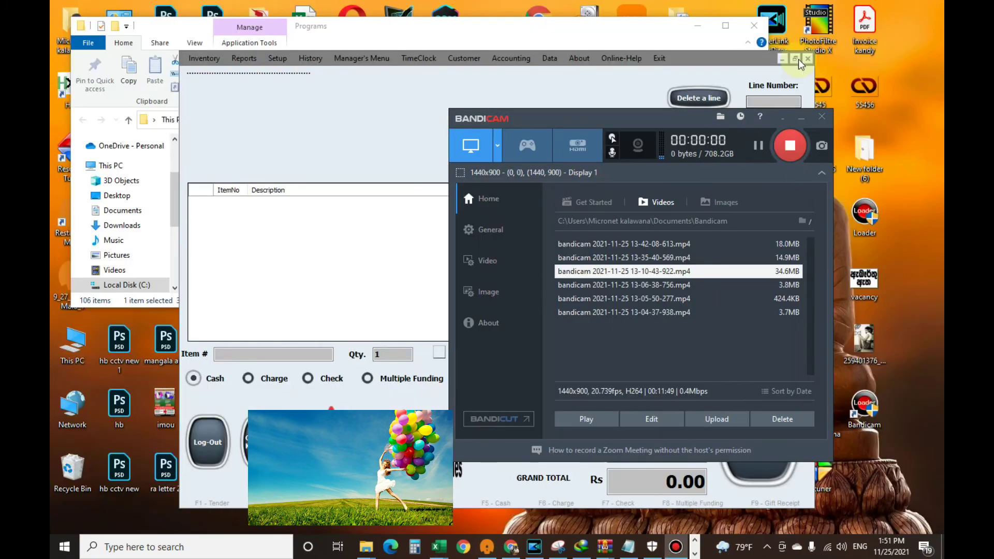
left_click(805, 76)
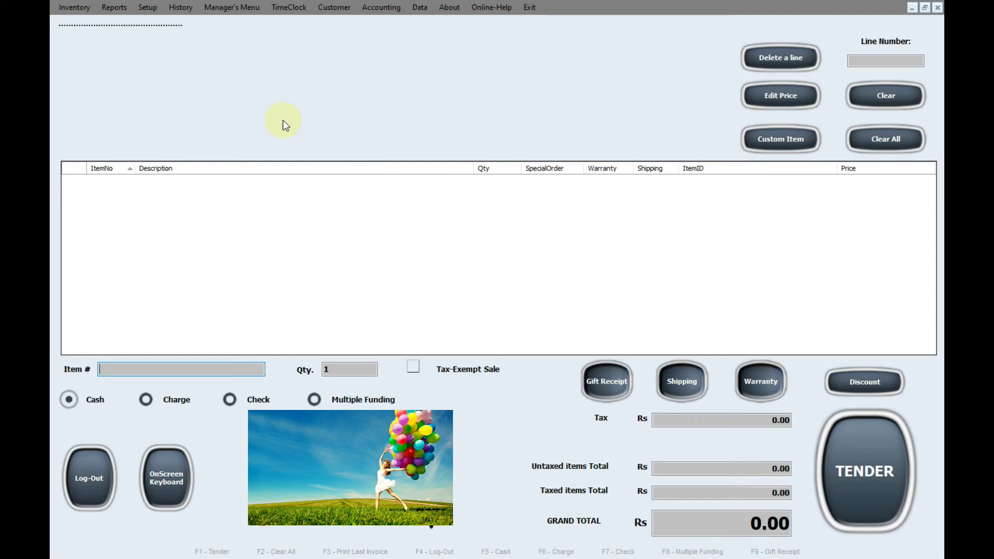
- Add item 1250 to the sale as two separate lines, with quantity 1 and quantity 5
type("121")
type("50")
key("Return")
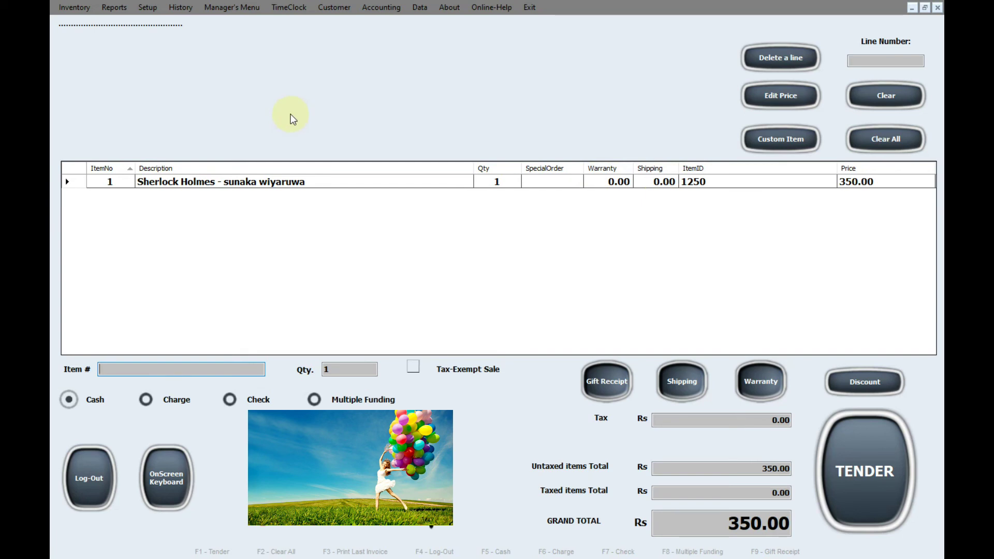
type("1250")
left_click(344, 370)
type("5")
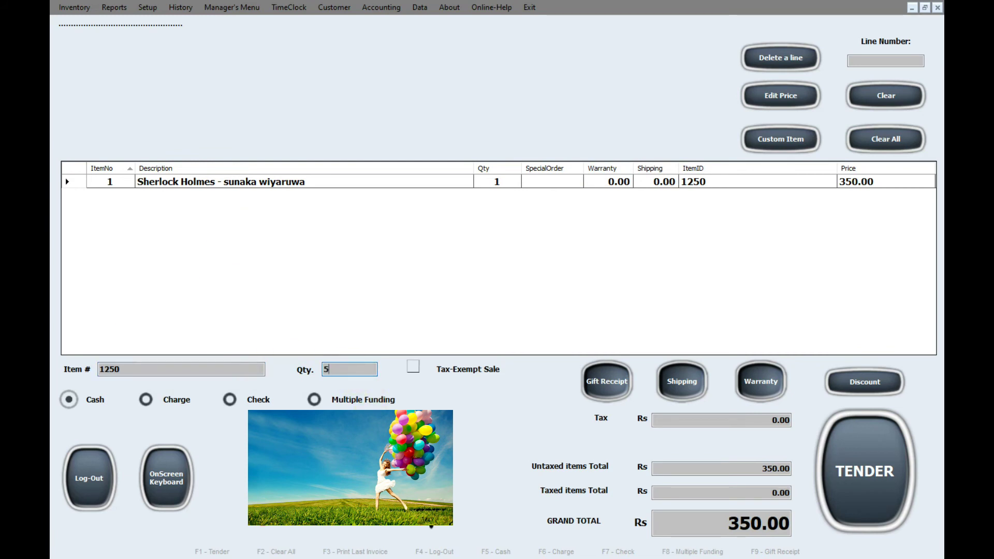
key("Return")
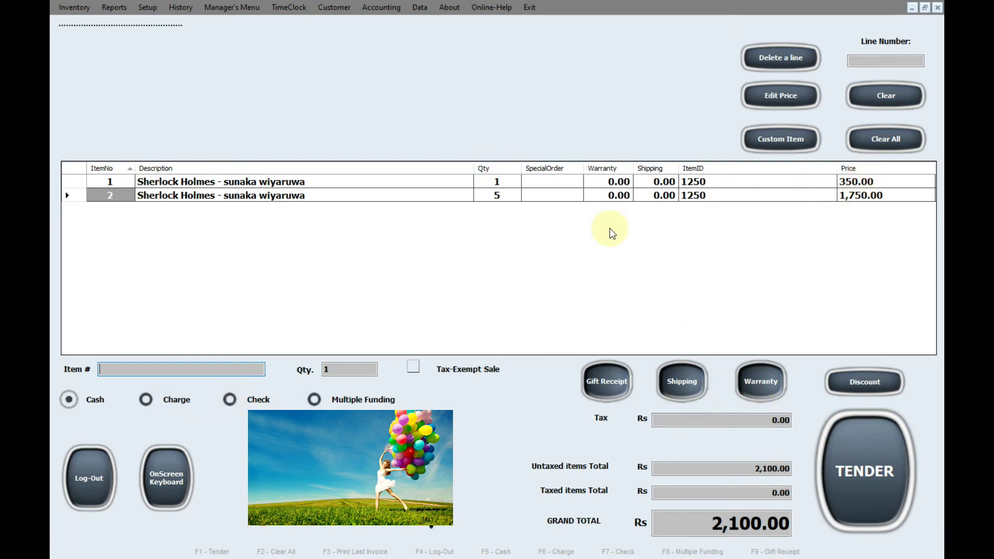
- Change the price of the first sale line to 300
double_click(864, 182)
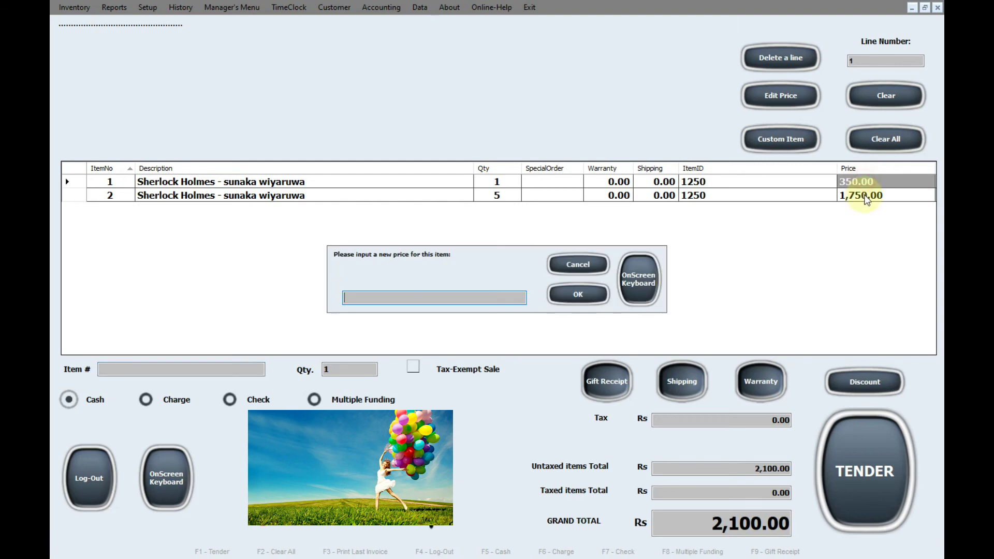
left_click(418, 293)
type("300")
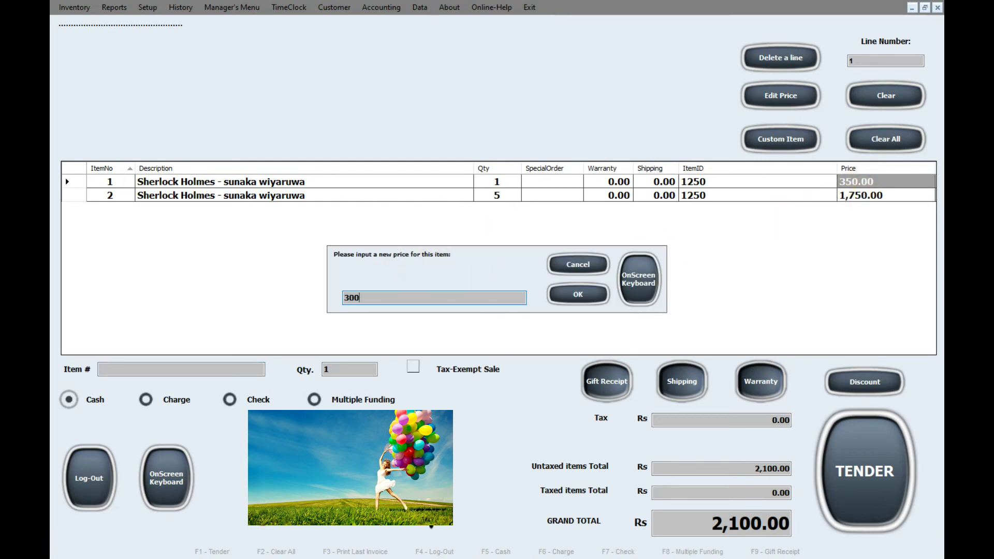
key("Return")
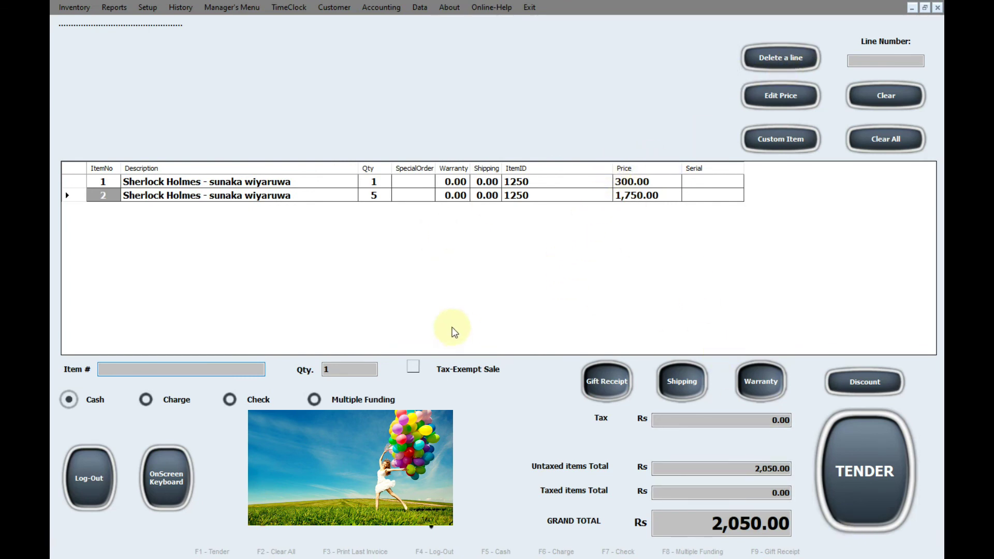
- Apply a 10% percentage discount to all items processed so far
left_click(874, 381)
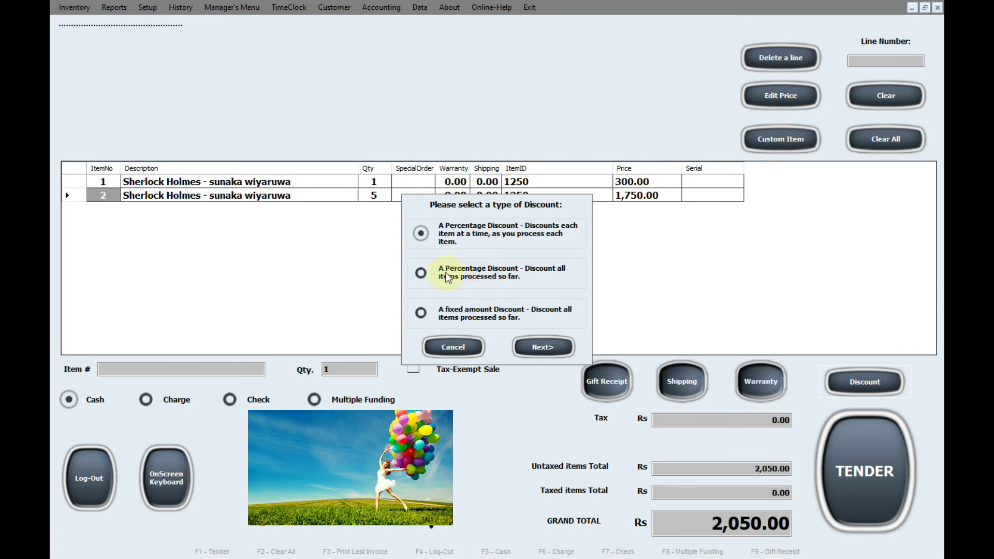
left_click(420, 273)
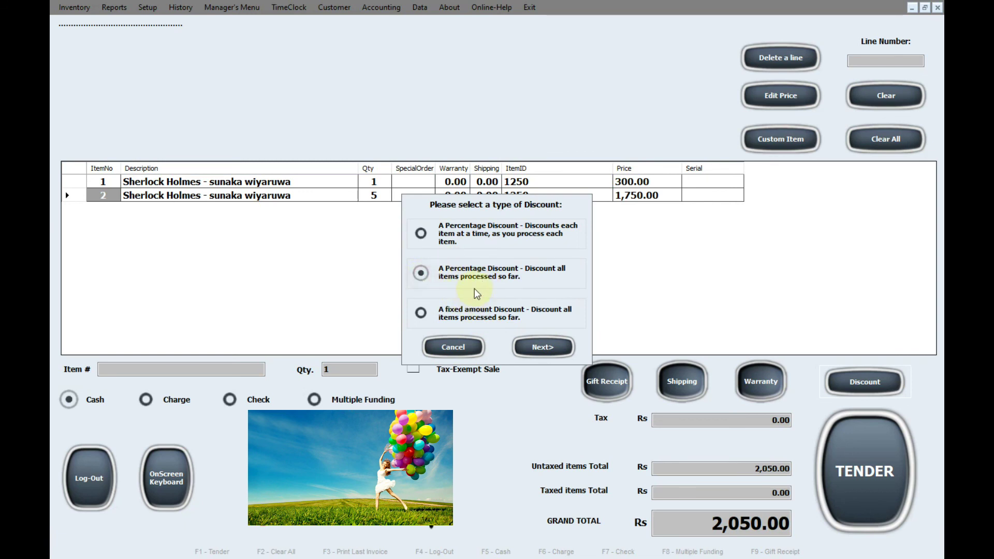
left_click(541, 347)
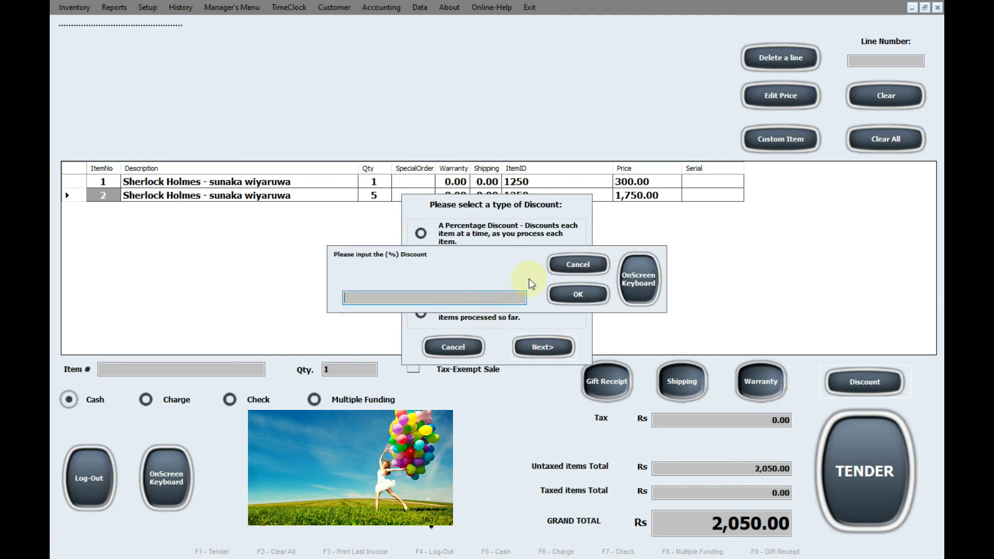
type("10")
left_click(578, 294)
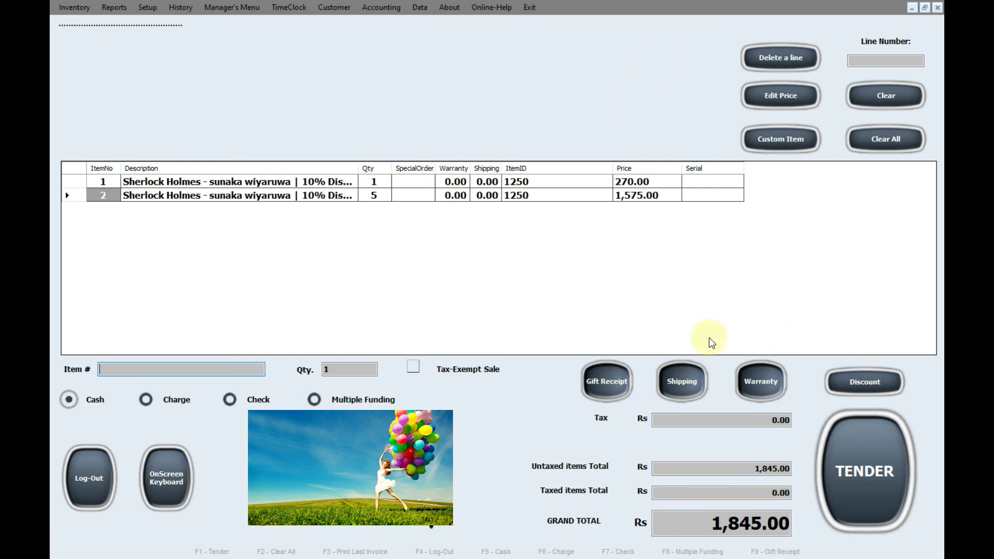
- Try to tender the cash sale for the exact total with a blank customer form, and cancel the transaction
left_click(885, 491)
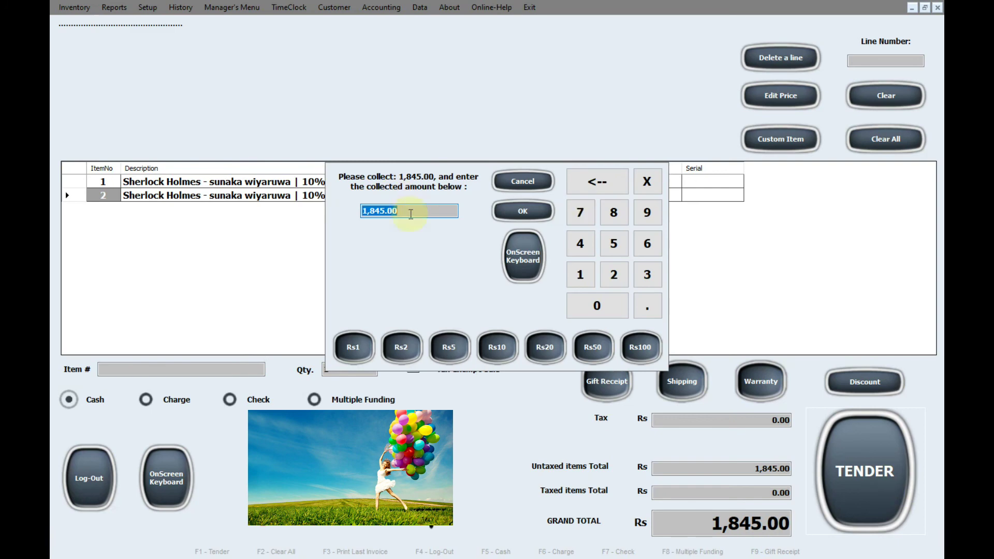
left_click(509, 220)
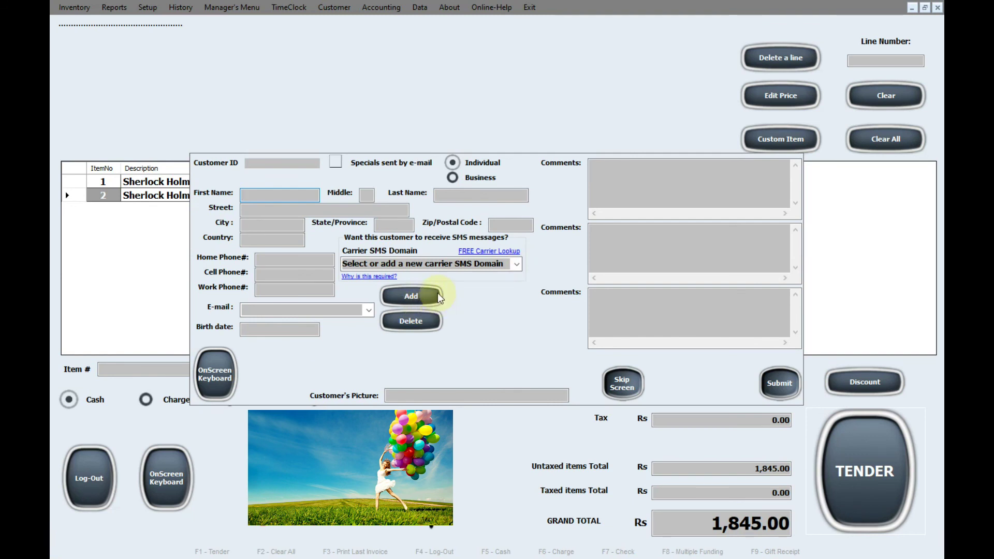
left_click(780, 383)
left_click(585, 264)
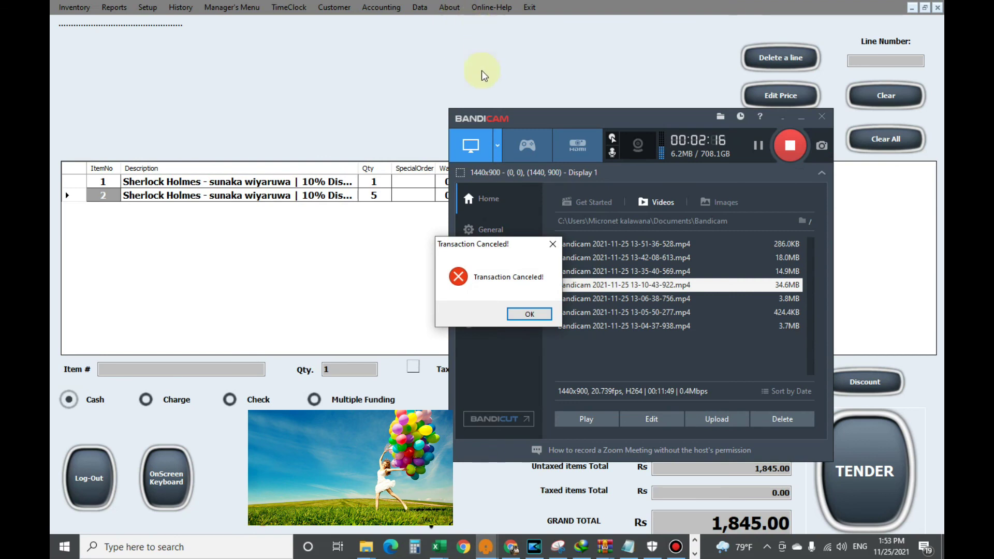
left_click(529, 314)
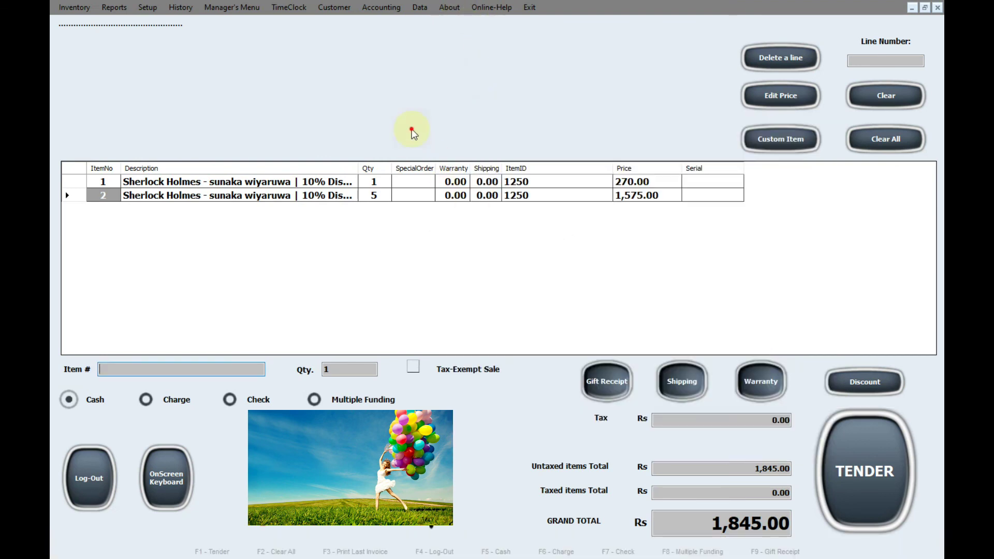
- Tender the cash sale again with 2000 as the collected amount
left_click(855, 517)
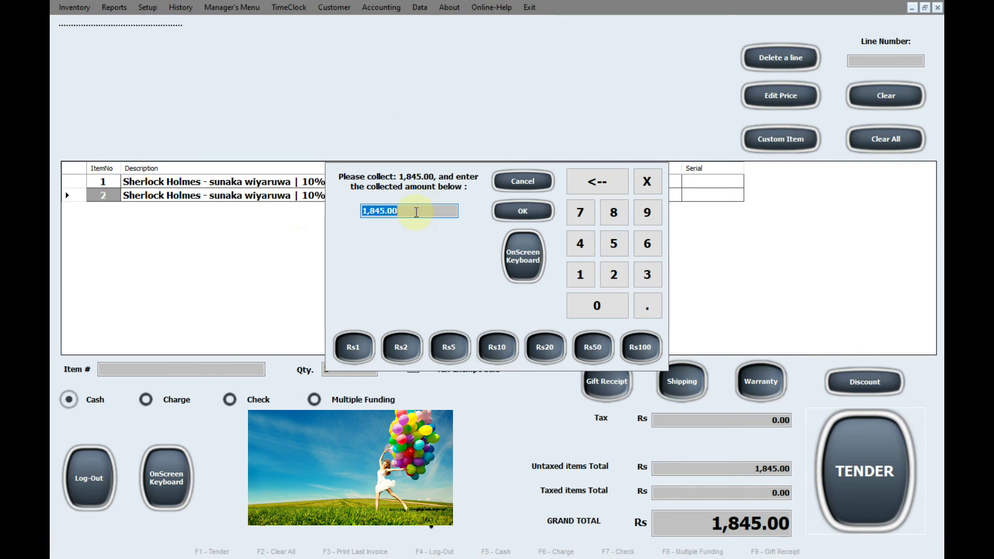
type("2000")
left_click(523, 210)
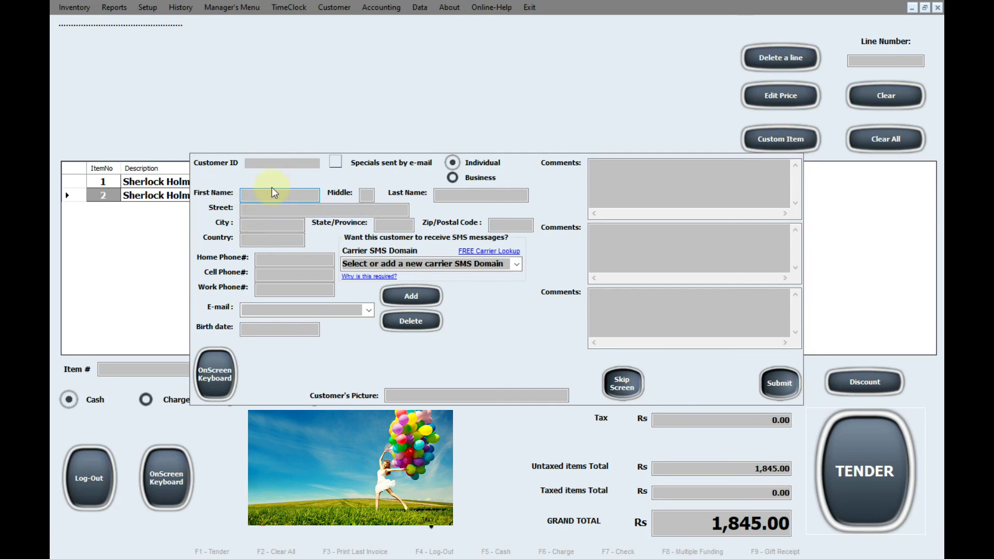
- Fill in the customer's first name, last name, street, city and country with placeholder values
type("A")
left_click(457, 196)
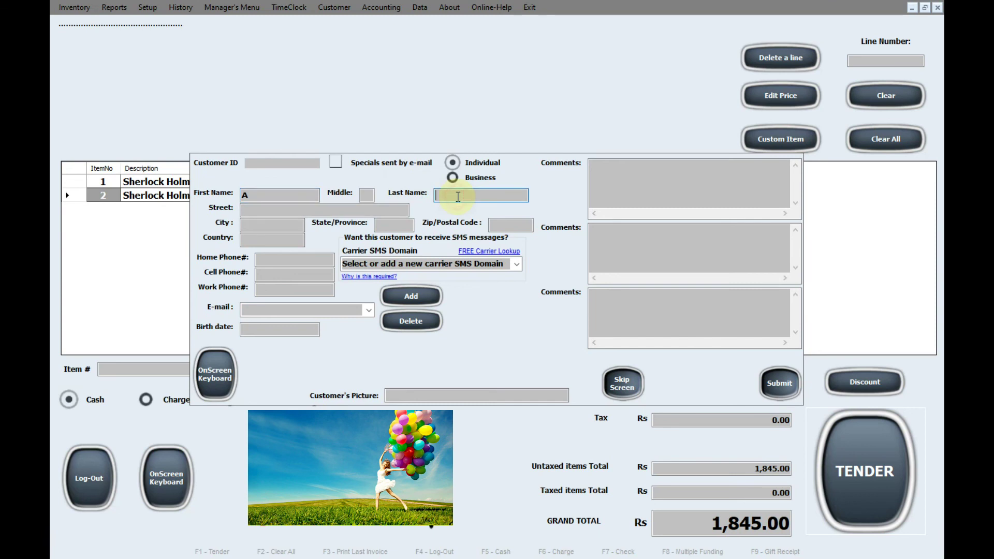
type("BADURALIYA STORES")
key("Tab")
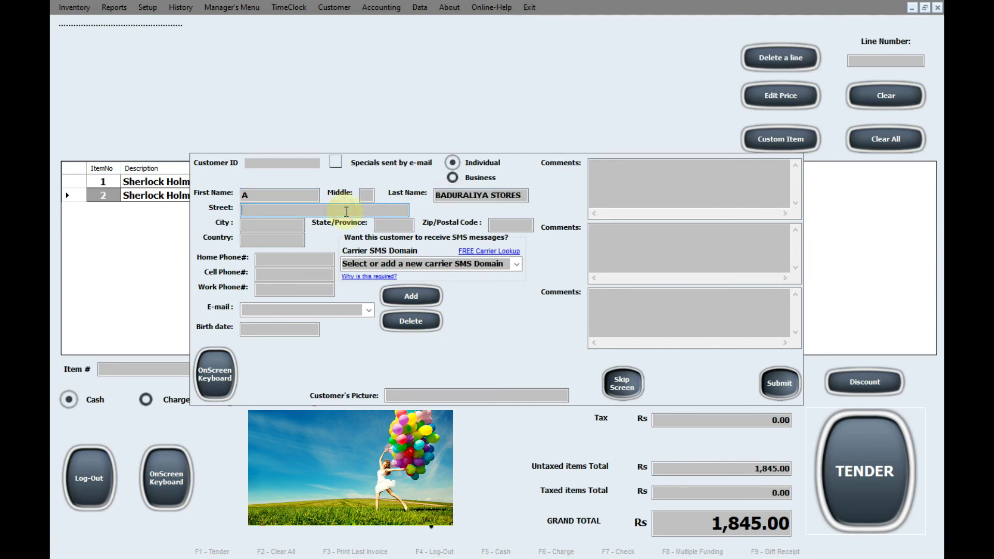
left_click(521, 195)
type("B")
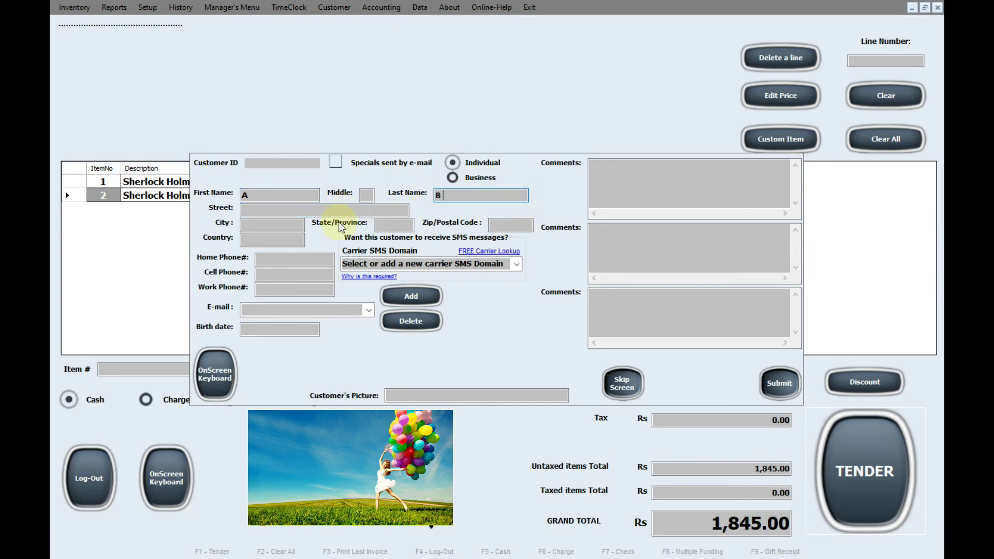
left_click(316, 211)
type("xx")
left_click(279, 226)
type("xx")
left_click(274, 238)
type("xx")
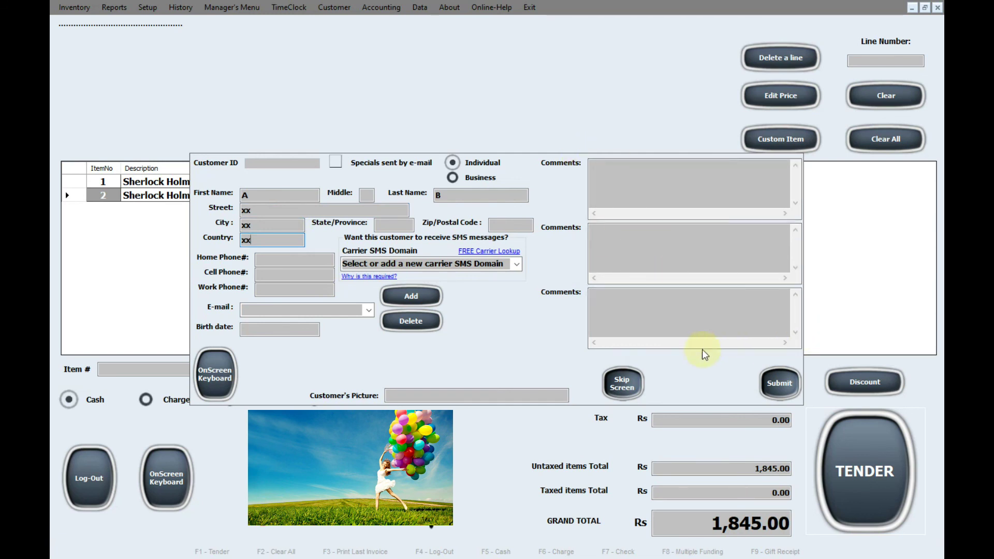
- Clear all the filled customer fields, submit the blank form, and cancel the transaction
left_click(477, 195)
key("BackSpace")
double_click(266, 195)
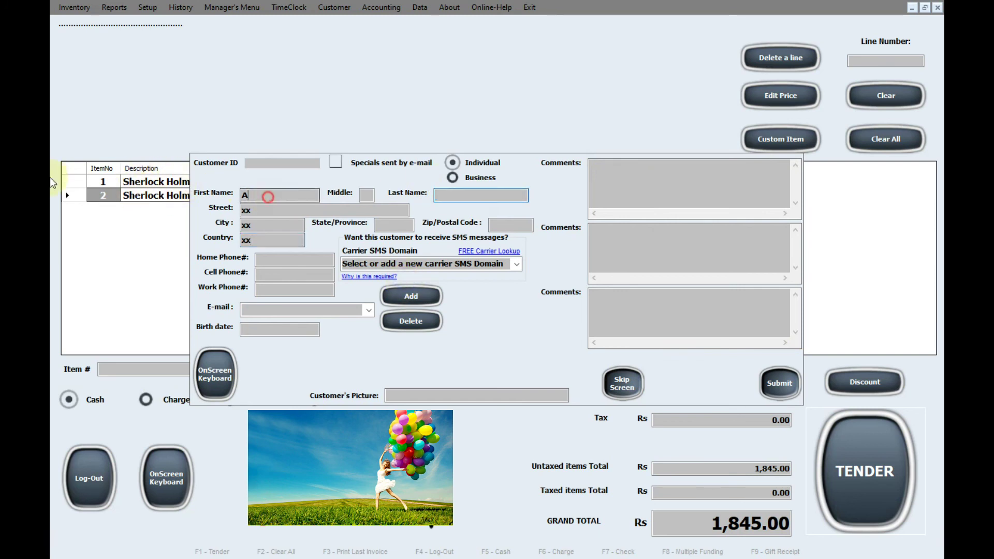
key("BackSpace")
double_click(259, 209)
key("BackSpace")
double_click(264, 225)
key("BackSpace")
double_click(264, 240)
key("BackSpace")
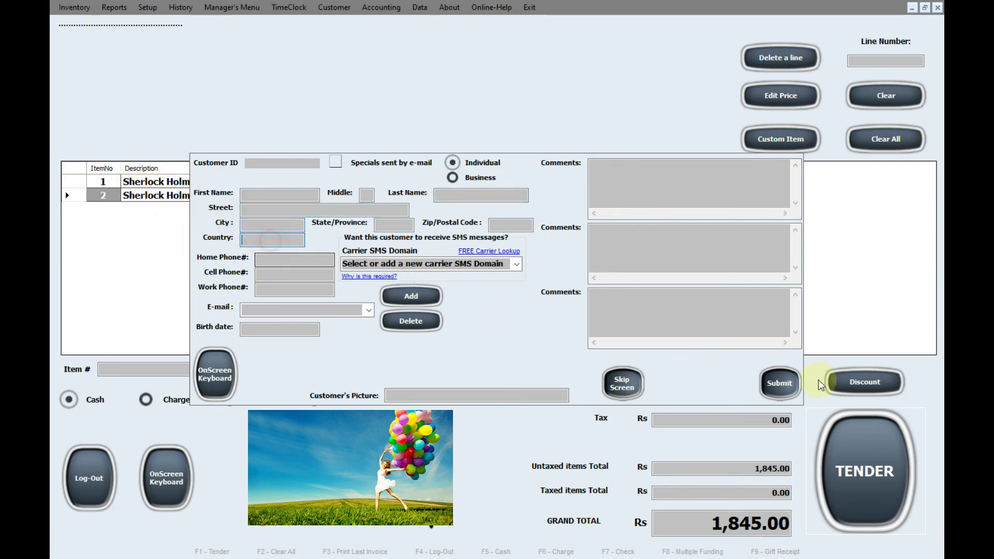
left_click(779, 383)
left_click(579, 265)
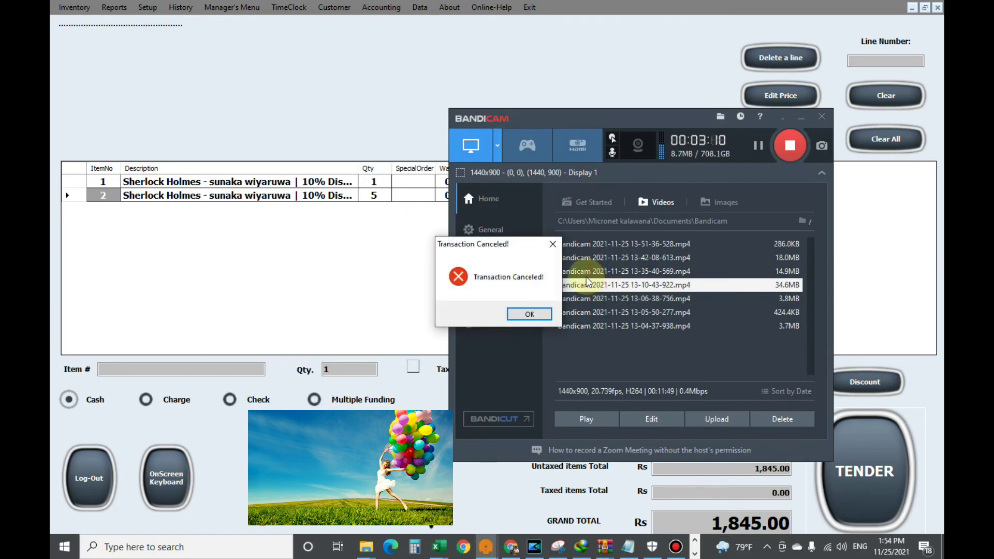
left_click(523, 313)
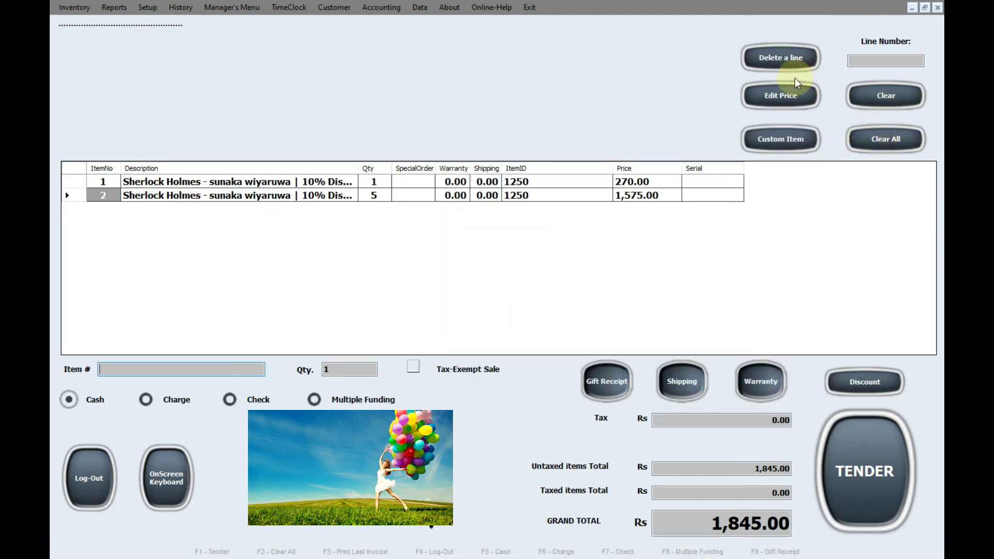
- Delete the first line, the one with quantity 1, from the sale
left_click(78, 183)
left_click(757, 55)
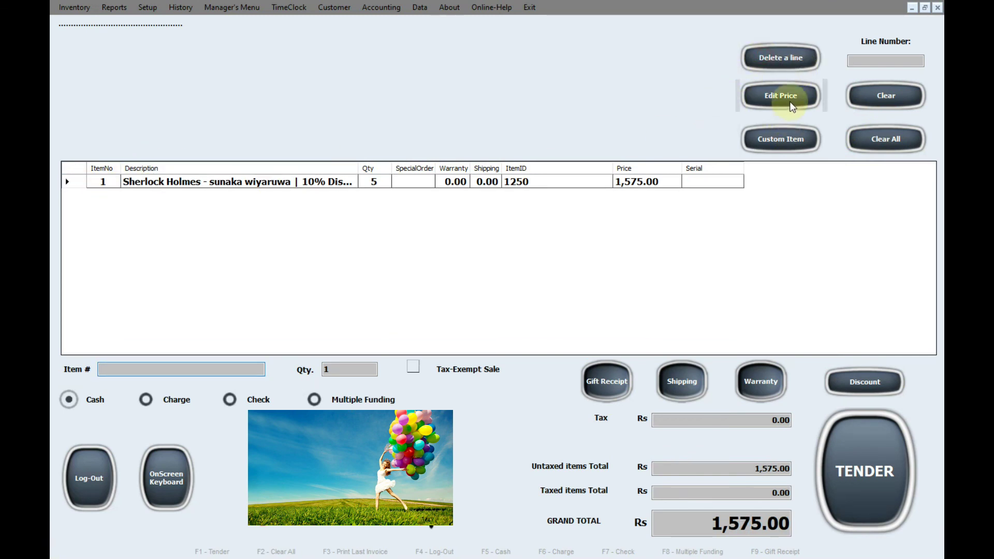
- Show the custom item confirmation, decline creating the item, and minimize the point-of-sale program
left_click(787, 149)
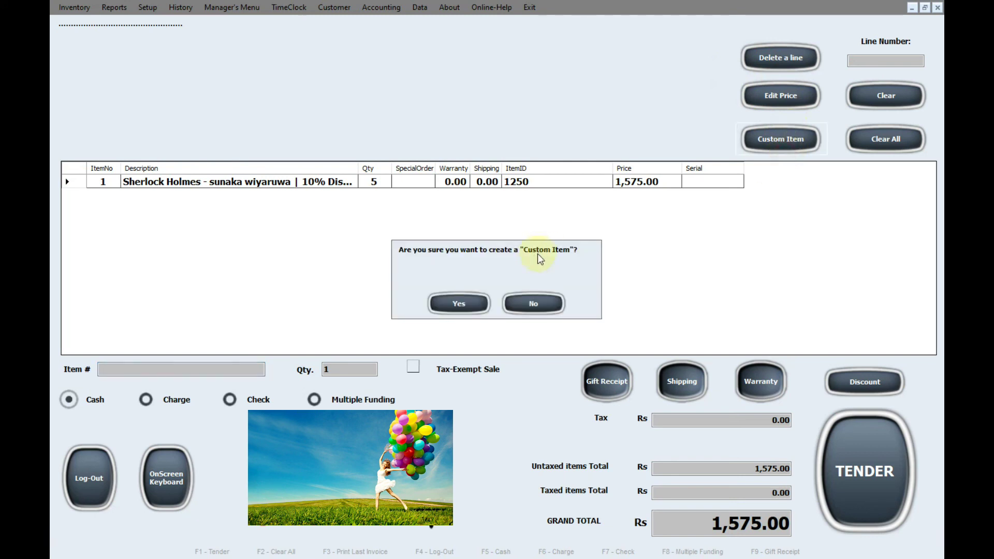
left_click(535, 302)
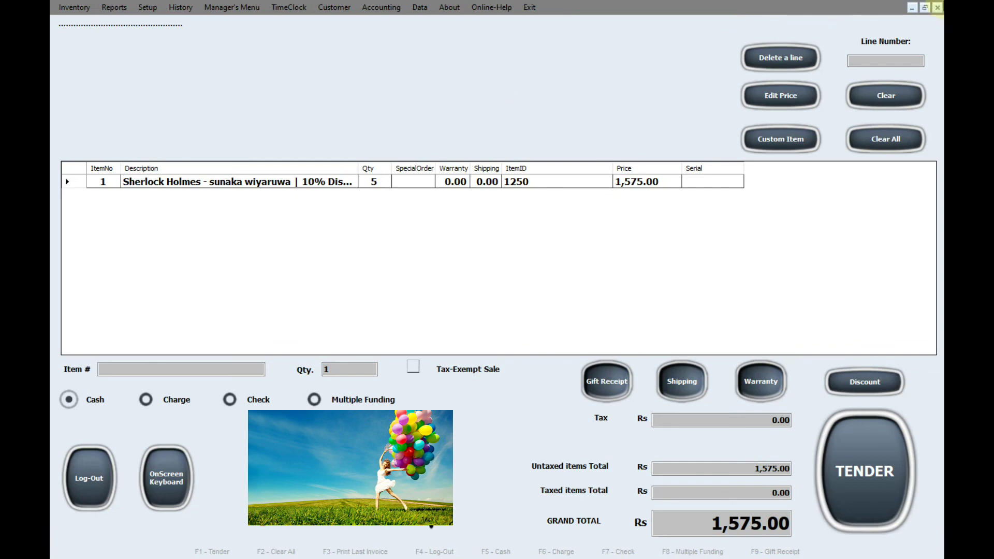
left_click(915, 5)
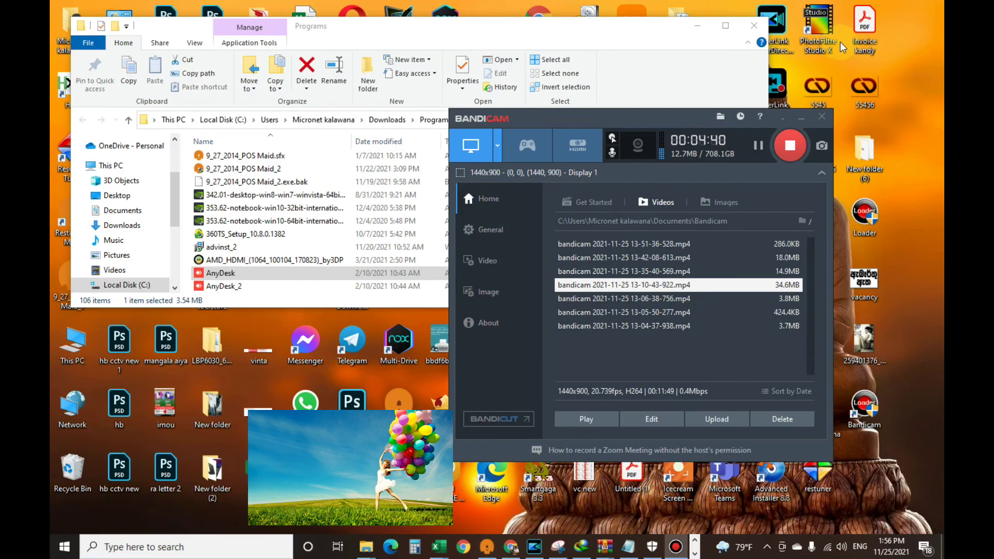